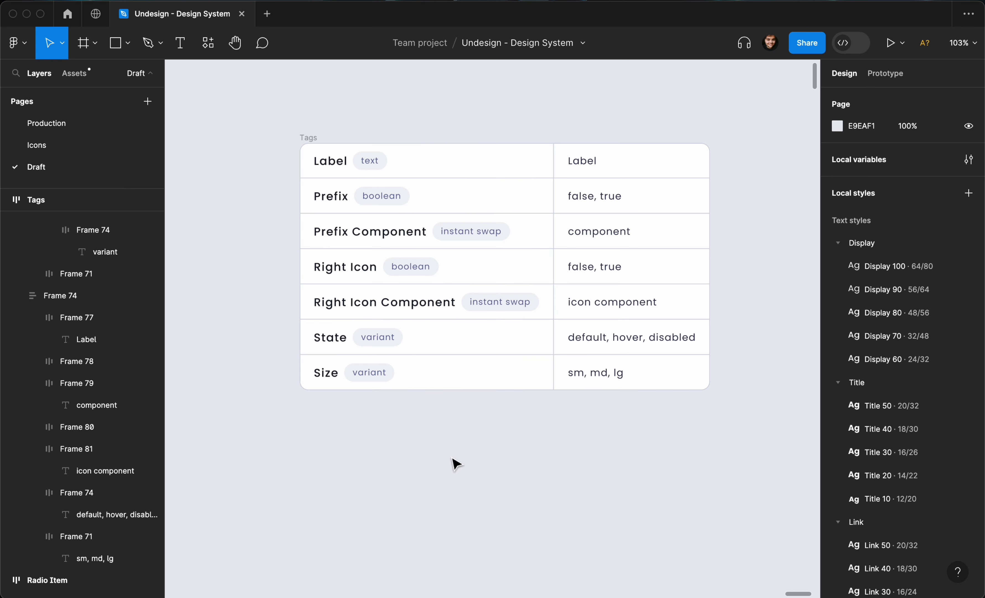
- Add a text layer reading 'Label' on the canvas below the Tags property table
key(t)
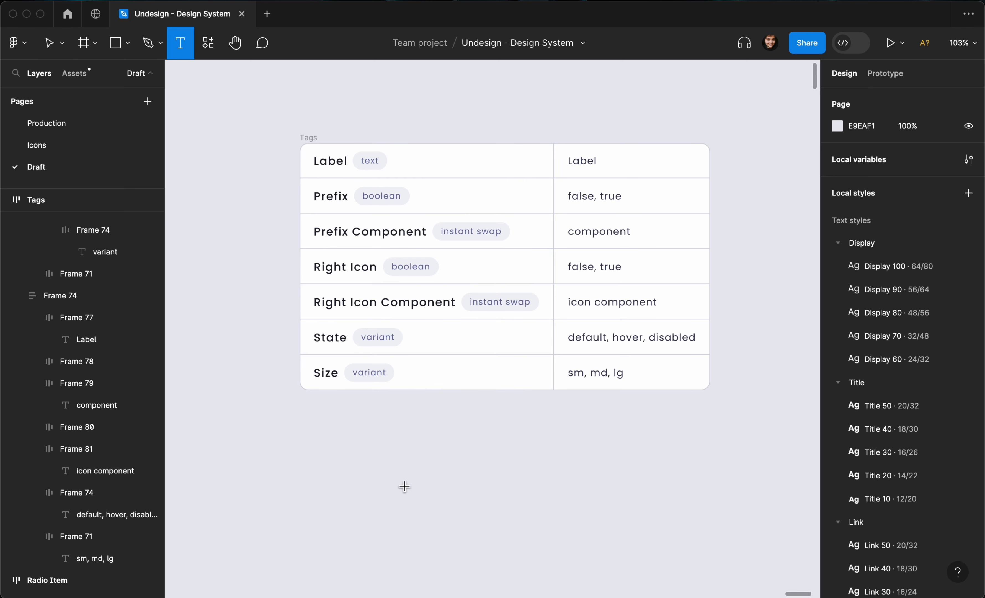
click(415, 458)
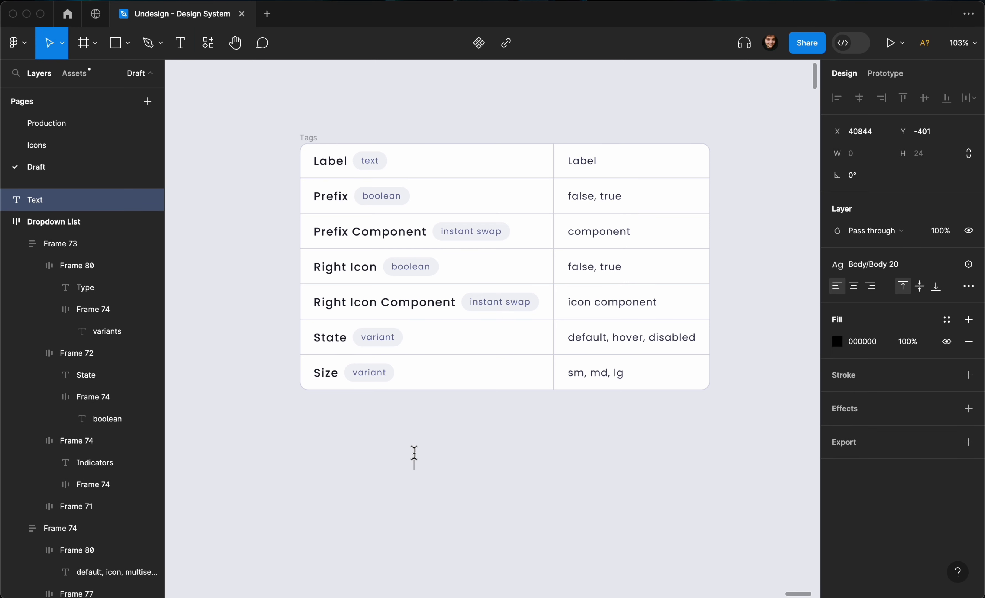
text(Label)
key(Escape)
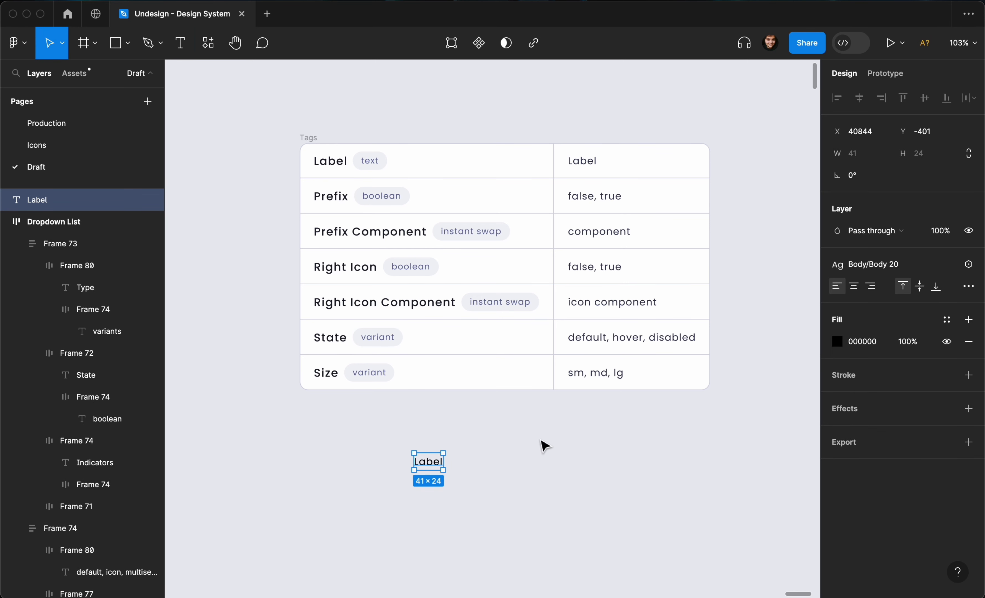
- Browse the available text styles, then reselect the Label text
click(876, 265)
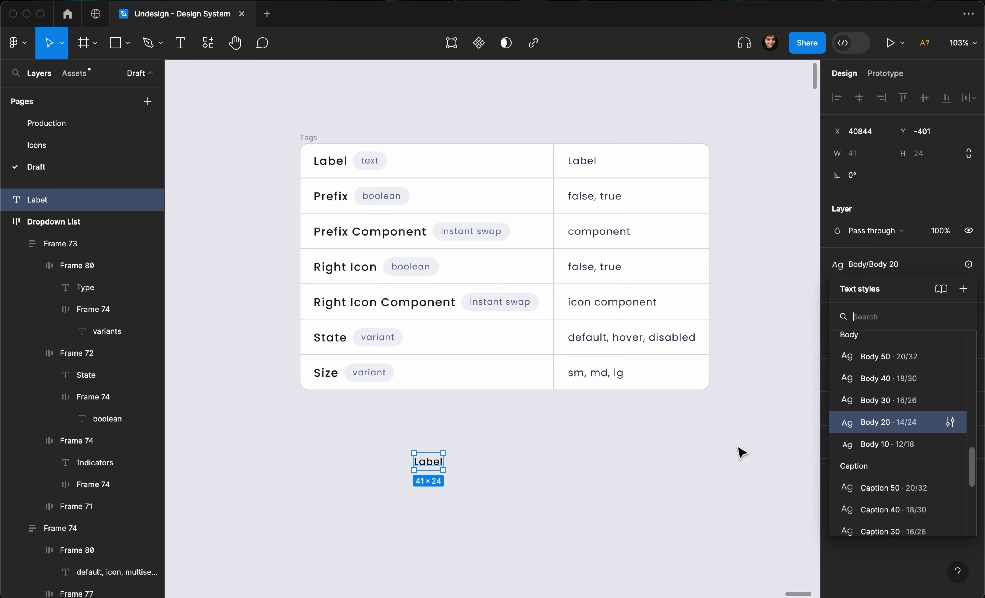
click(559, 479)
click(441, 463)
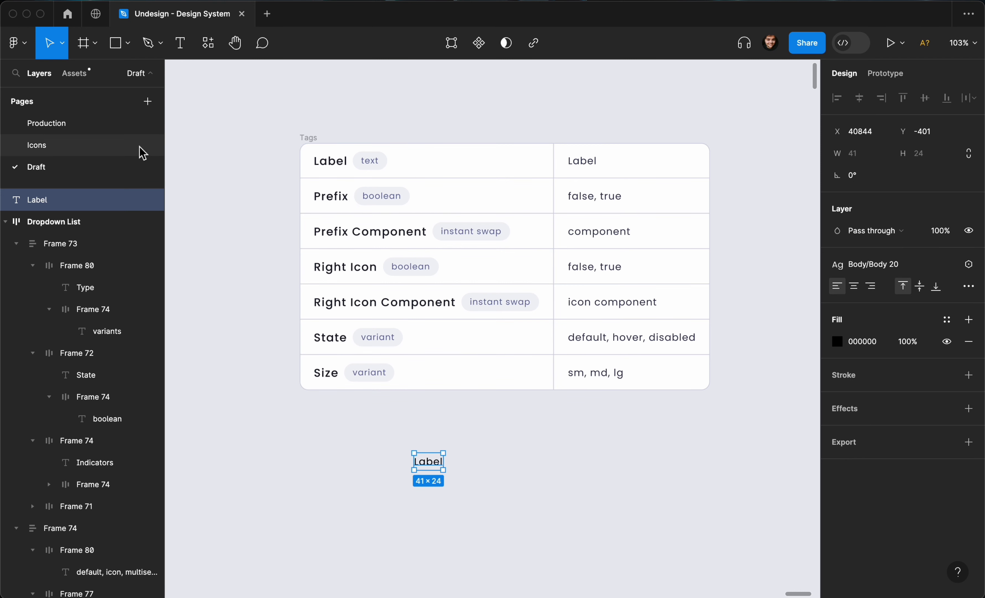
- Insert the profile / 24 / Outline icon left of Label and select both
key(shift+i)
key(BackSpace)
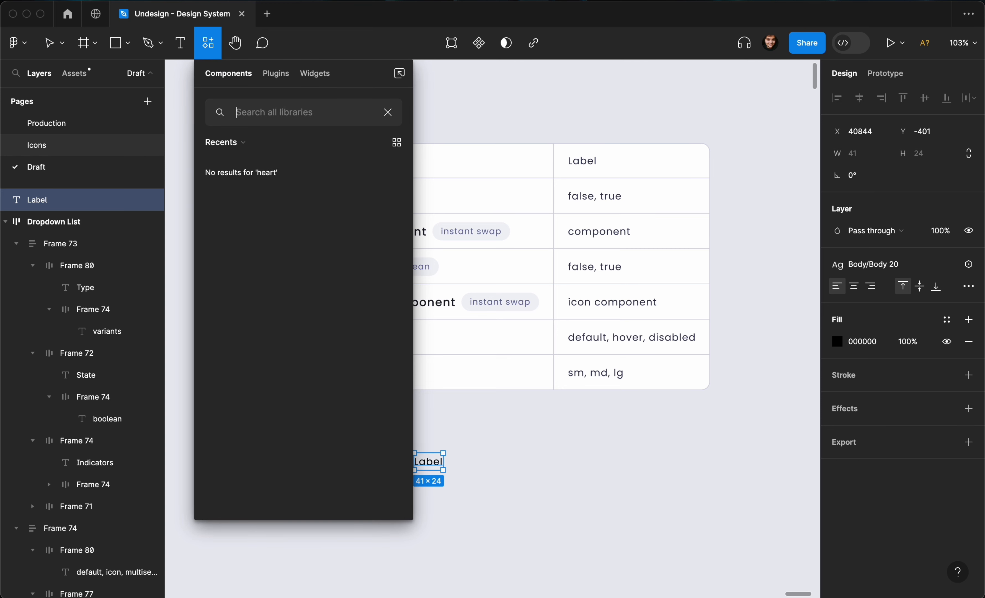
text(profile)
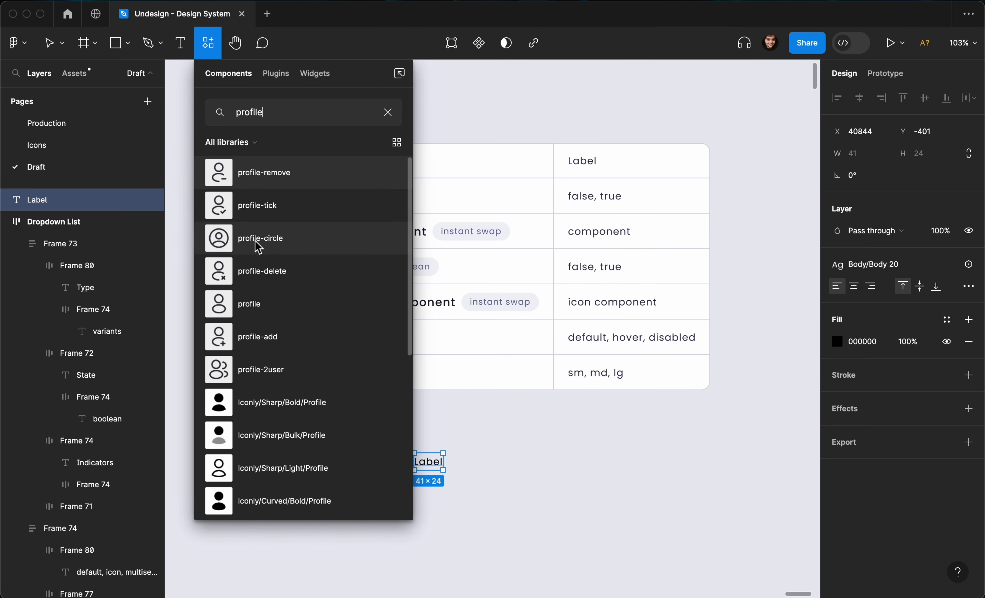
scroll(258, 248, down, 7)
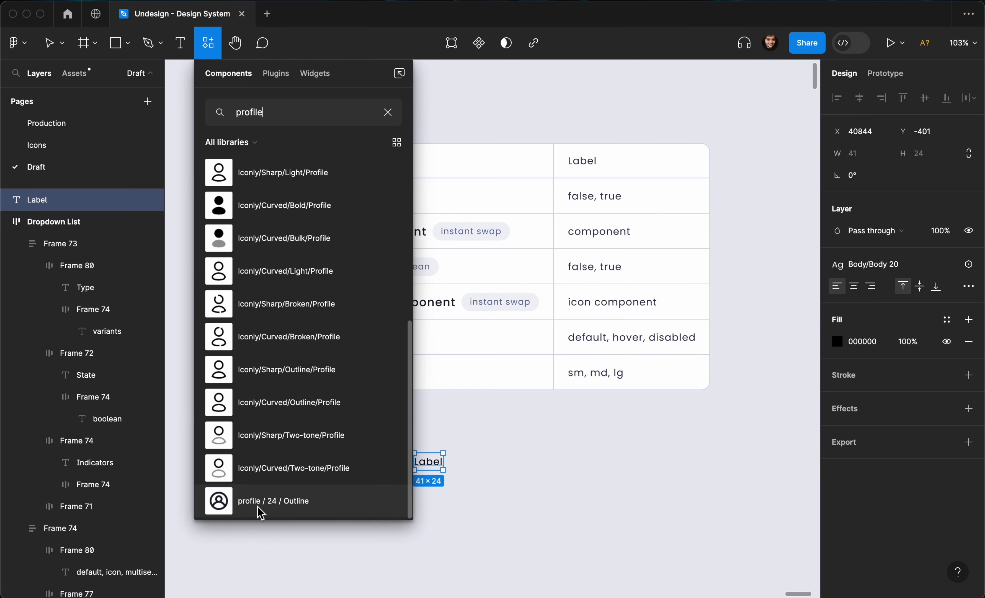
drag(261, 513, 410, 471)
drag(356, 521, 415, 467)
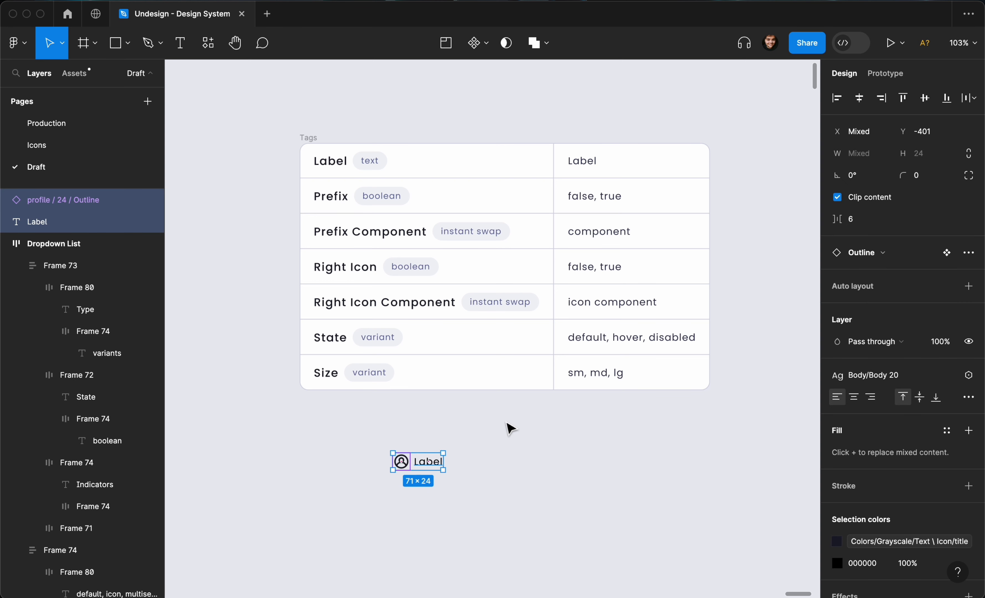
- Wrap the icon and Label in a horizontal auto layout with the xs (6) gap variable
key(shift+a)
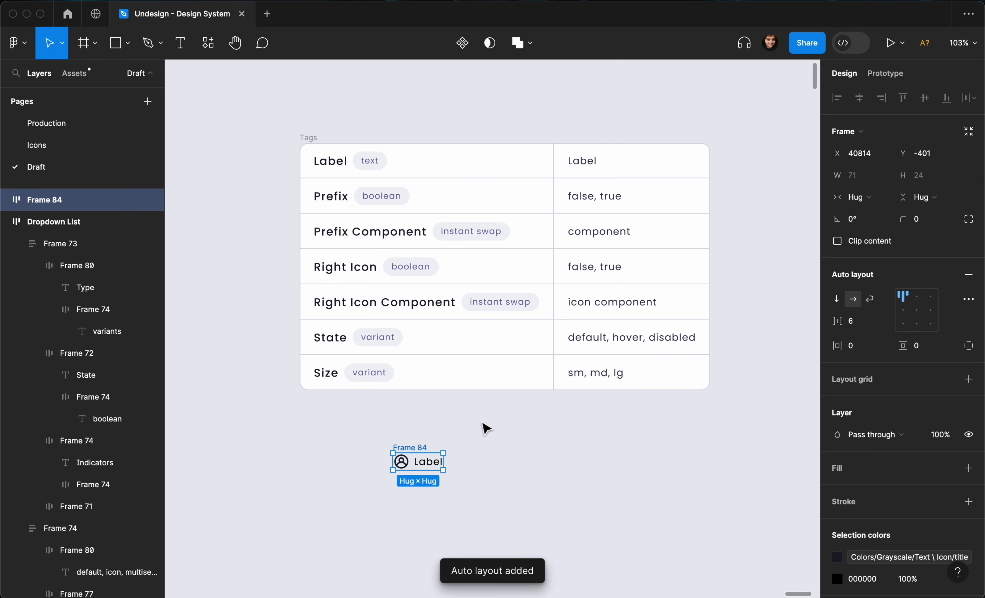
click(884, 346)
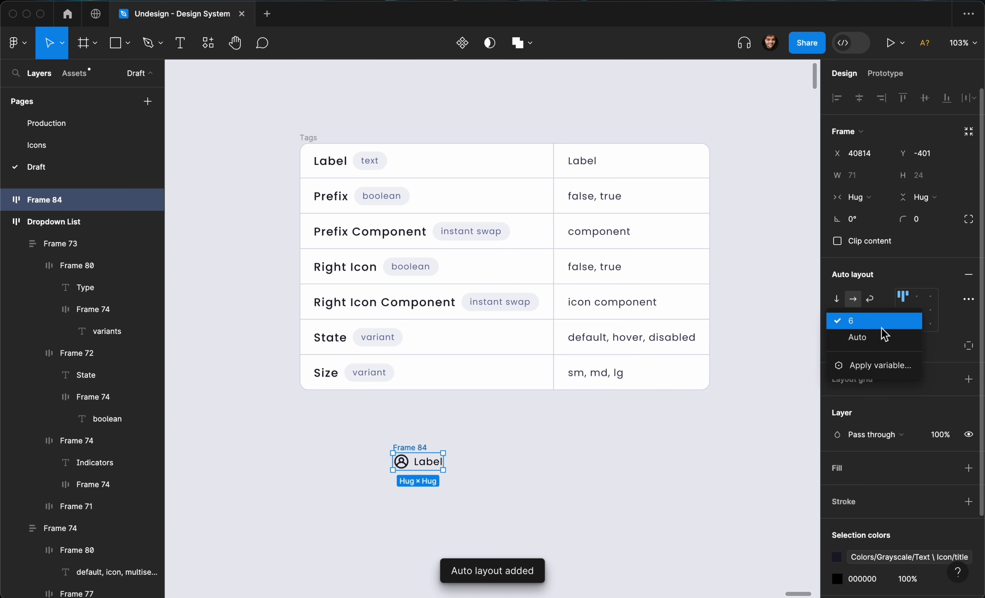
click(882, 365)
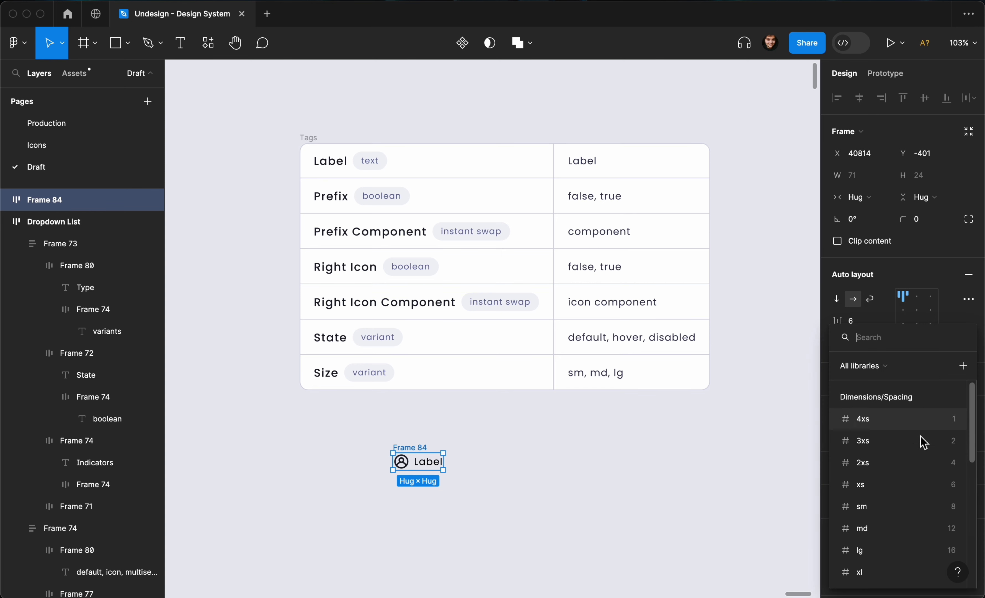
click(925, 481)
scroll(538, 463, left, 2)
scroll(542, 468, up, 5)
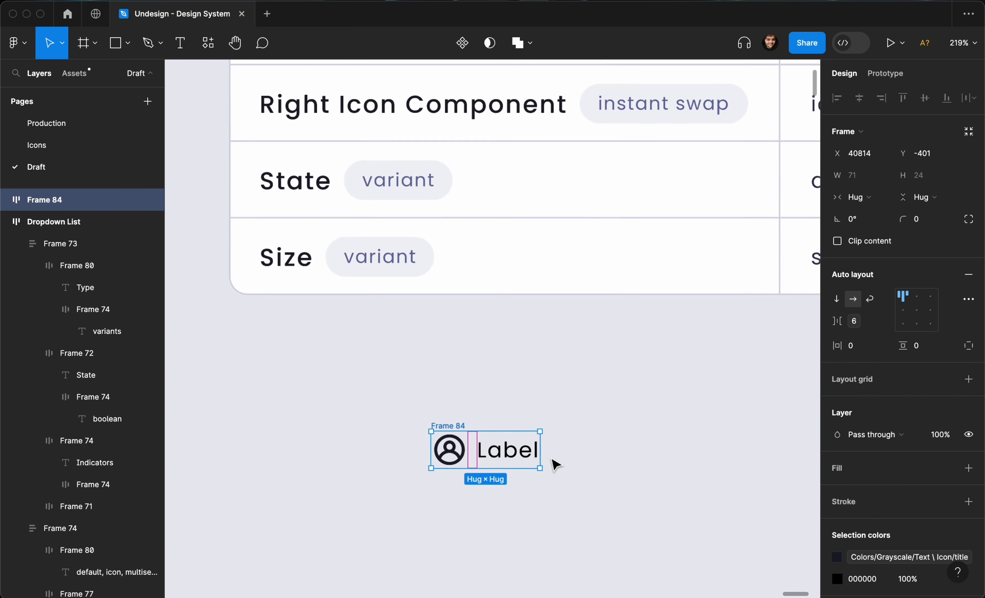
scroll(551, 461, down, 2)
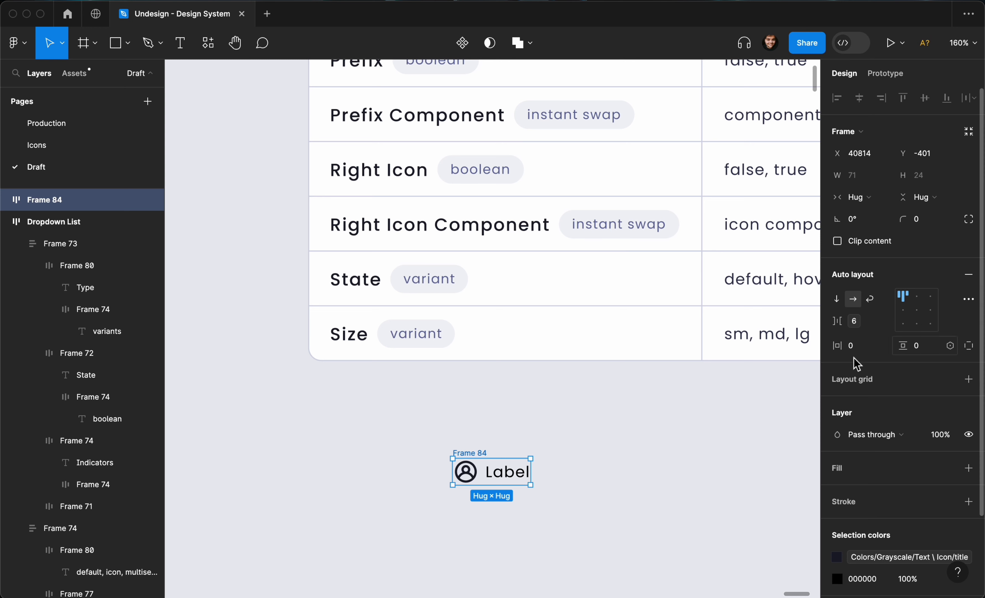
scroll(455, 246, down, 5)
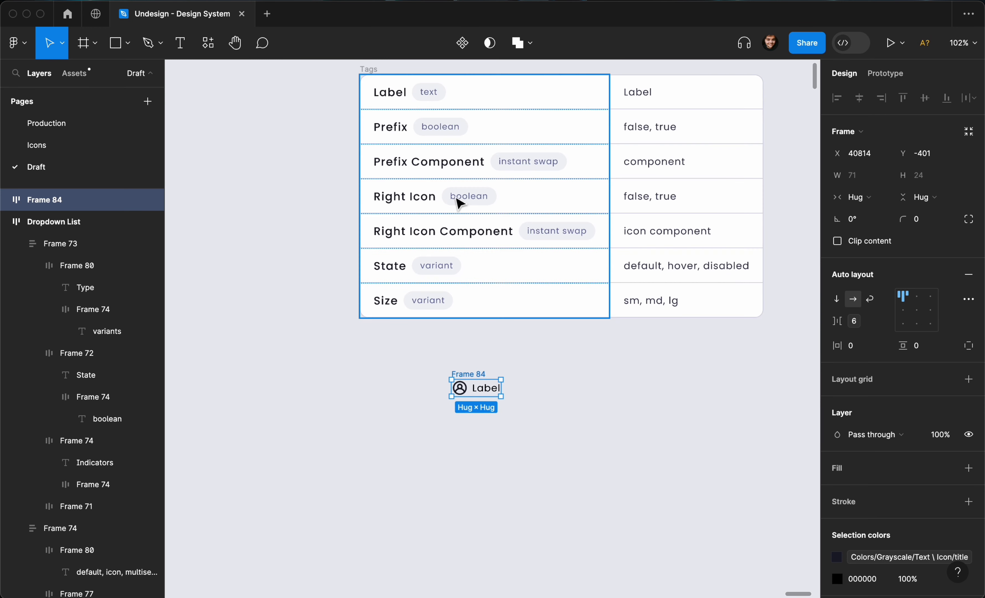
- Turn the auto-layout frame into a component and rename it Tag
key(super+alt+k)
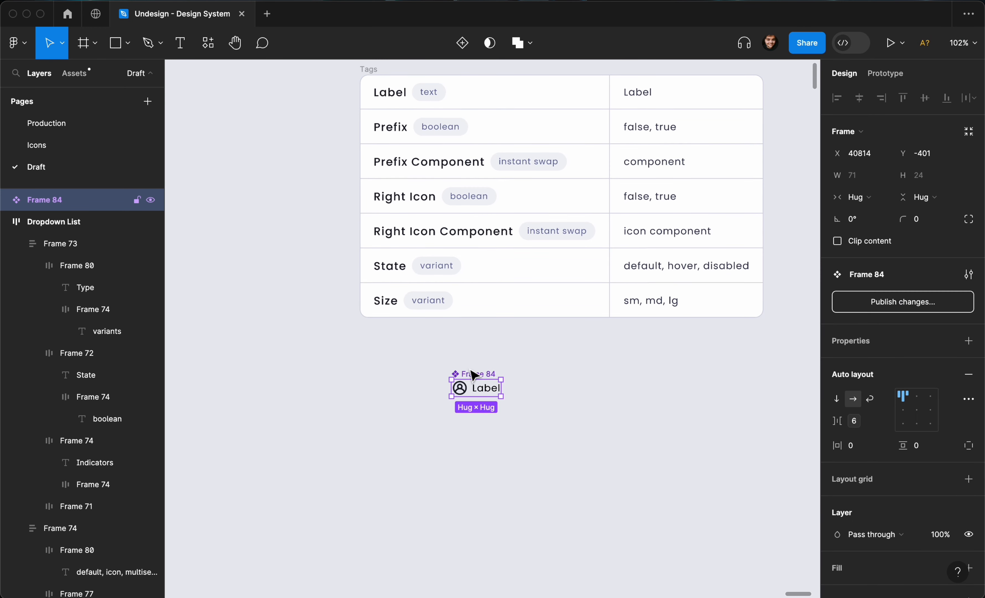
drag(475, 375, 445, 363)
key(super+r)
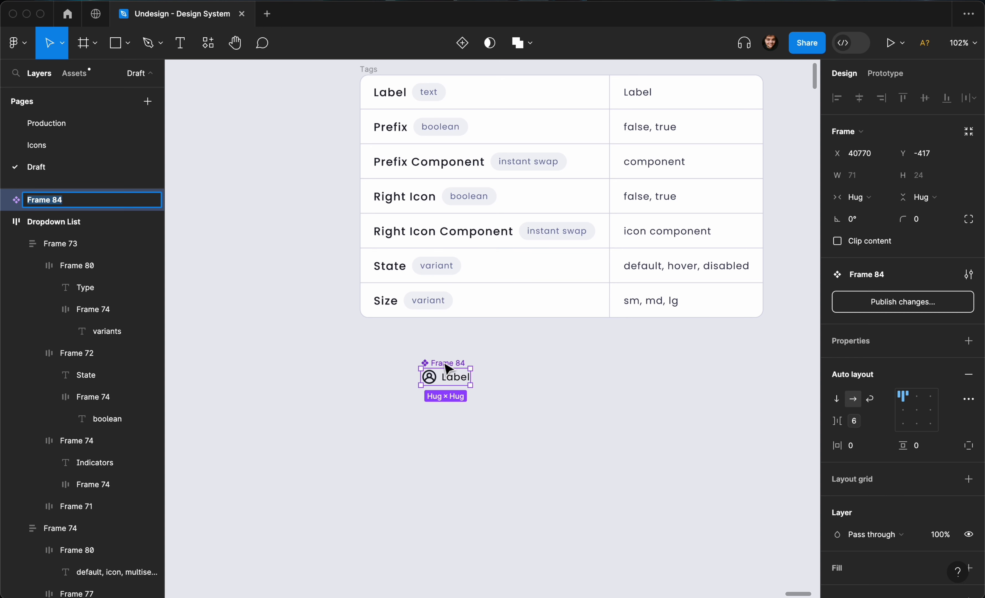
text(Tag)
key(Return)
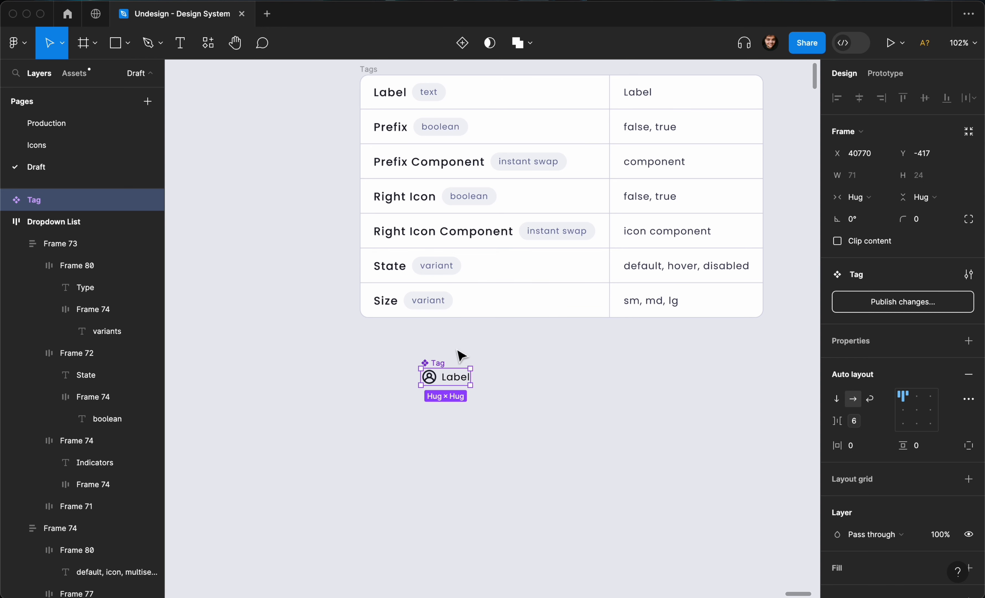
- Add a text component property named Label to the Tag
click(968, 341)
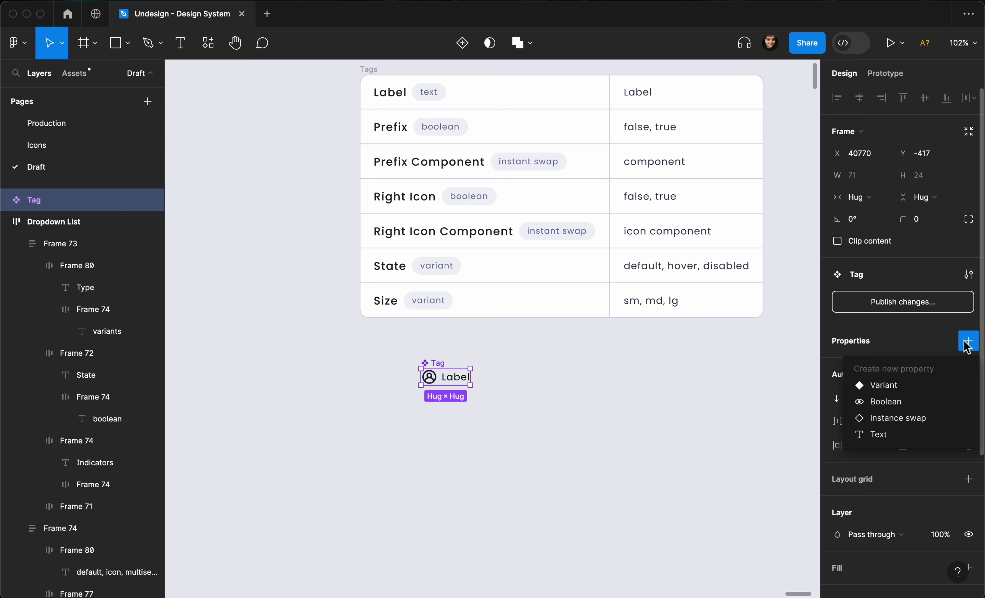
click(898, 436)
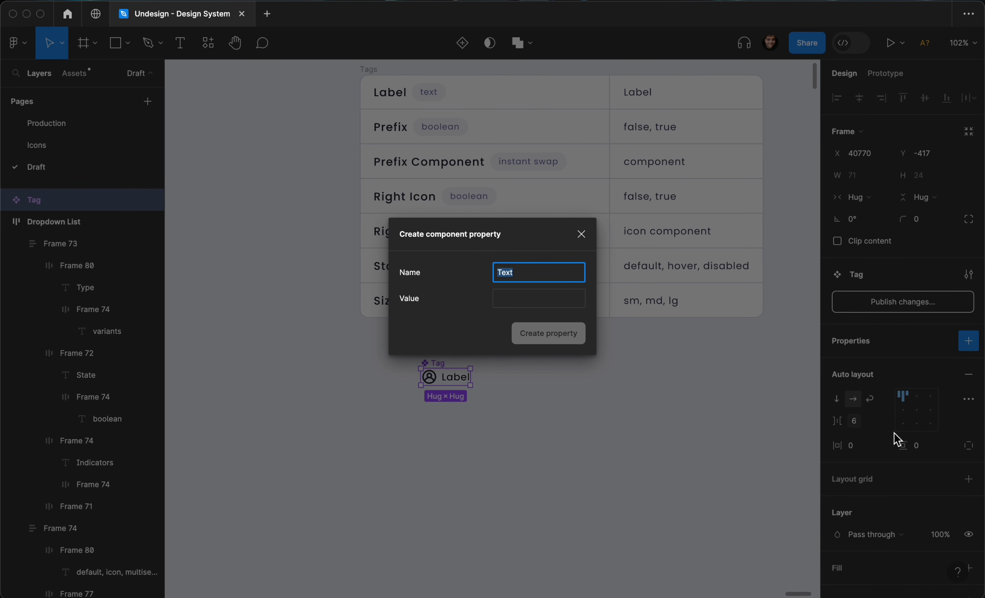
text(Label)
click(569, 301)
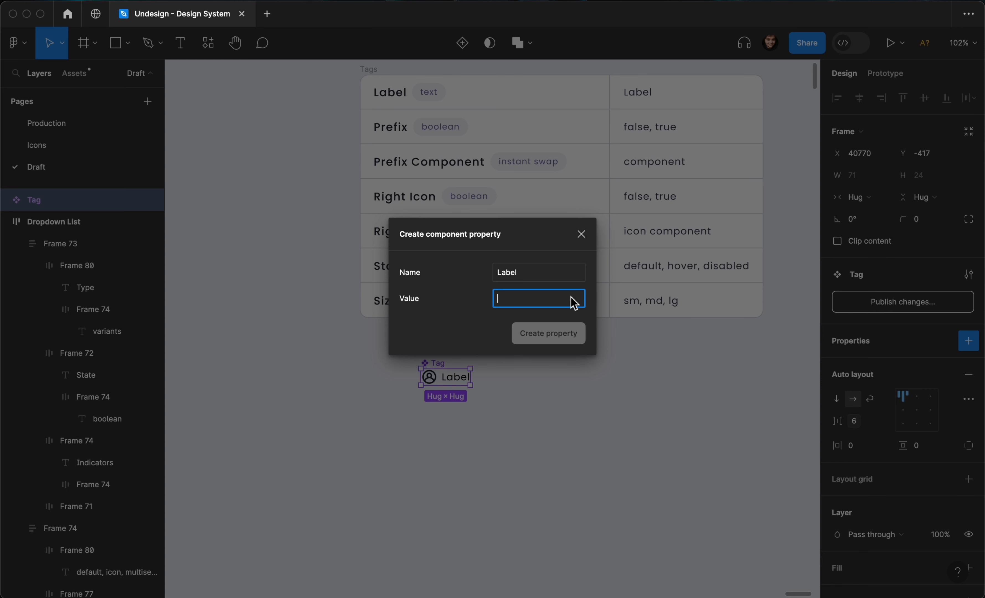
text(Label)
click(539, 334)
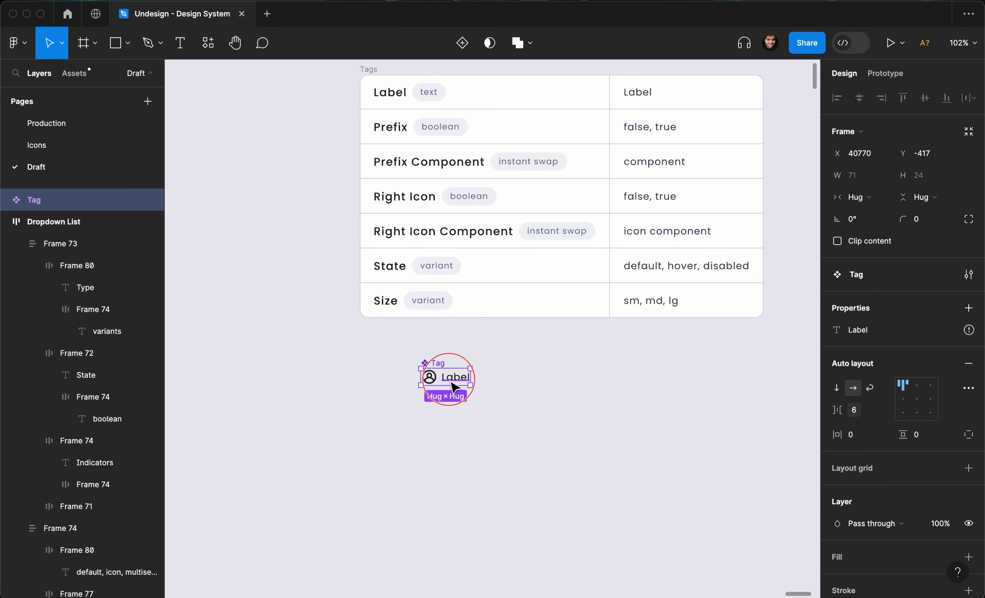
- Bind the Tag's text layer to the Label property
click(456, 379)
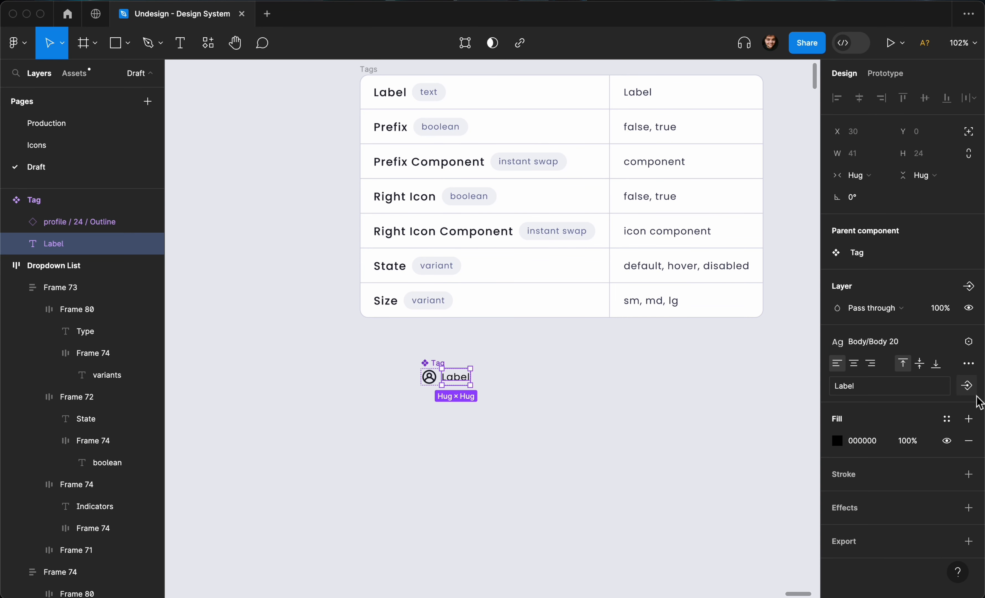
click(967, 386)
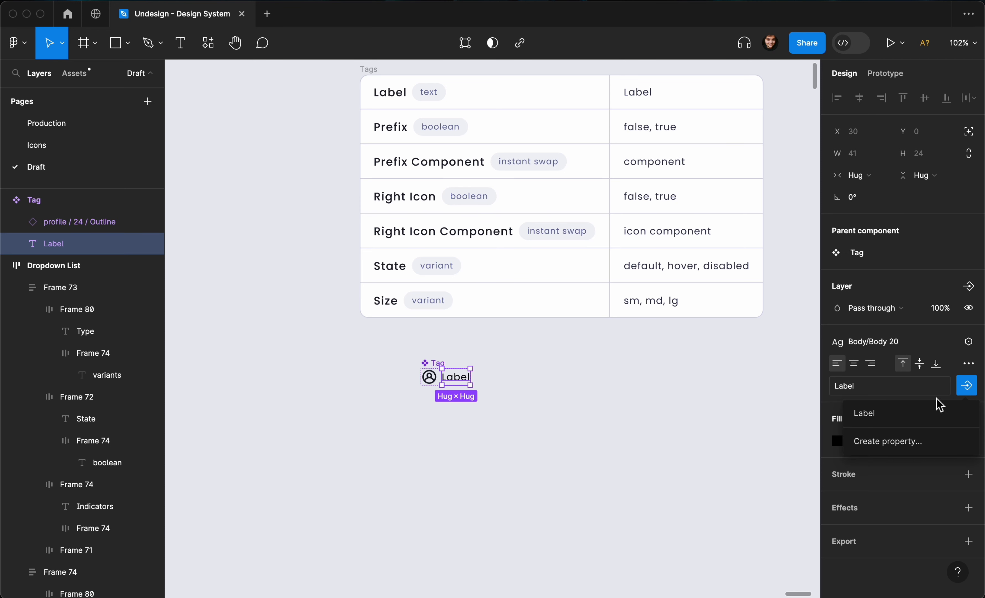
click(632, 407)
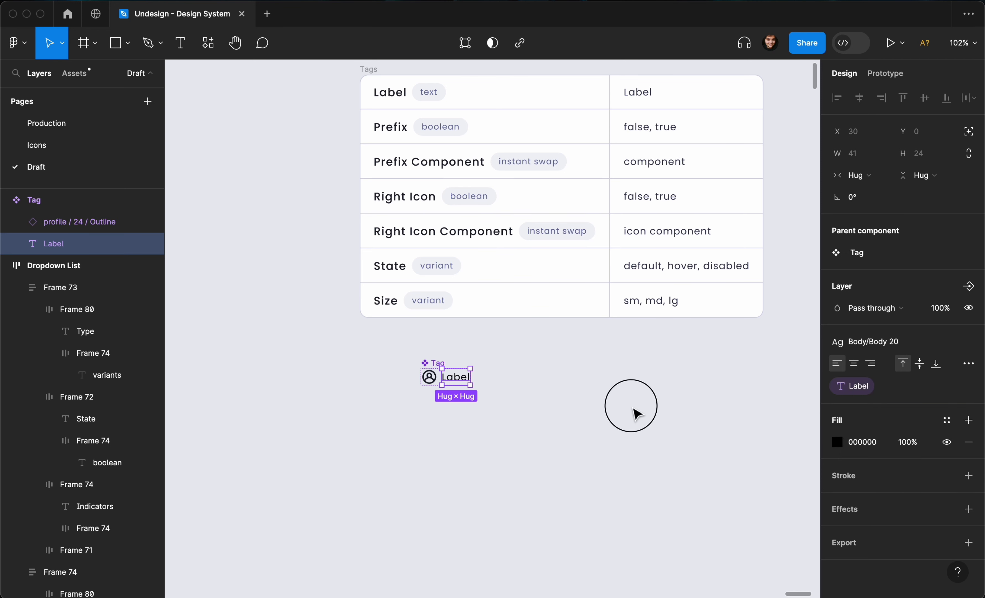
scroll(493, 395, up, 1)
scroll(492, 396, right, 1)
scroll(492, 395, down, 1)
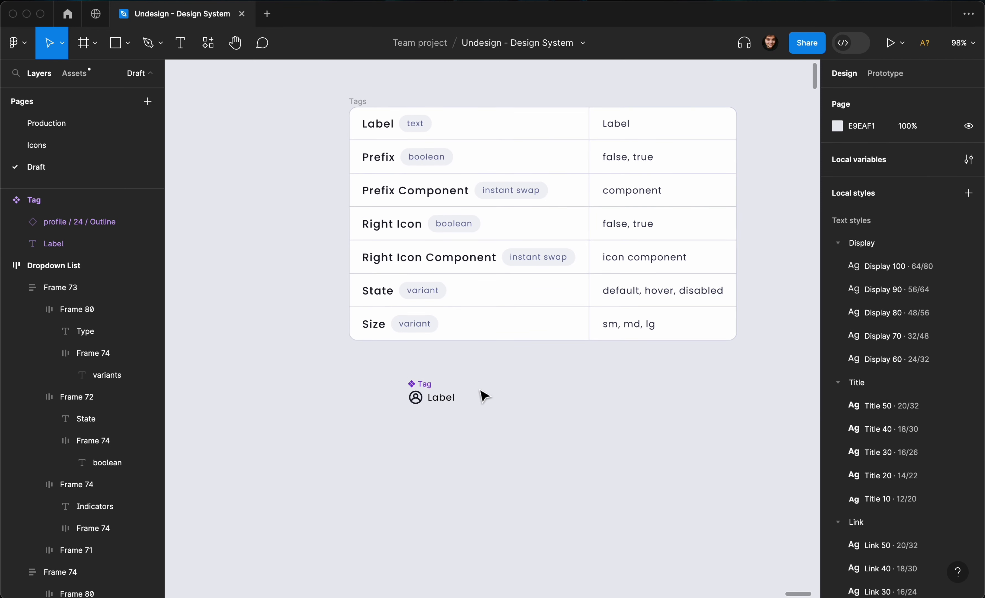
scroll(484, 396, right, 1)
scroll(485, 396, up, 1)
- Duplicate the profile icon inside Tag and move the copy after the Label text
click(391, 399)
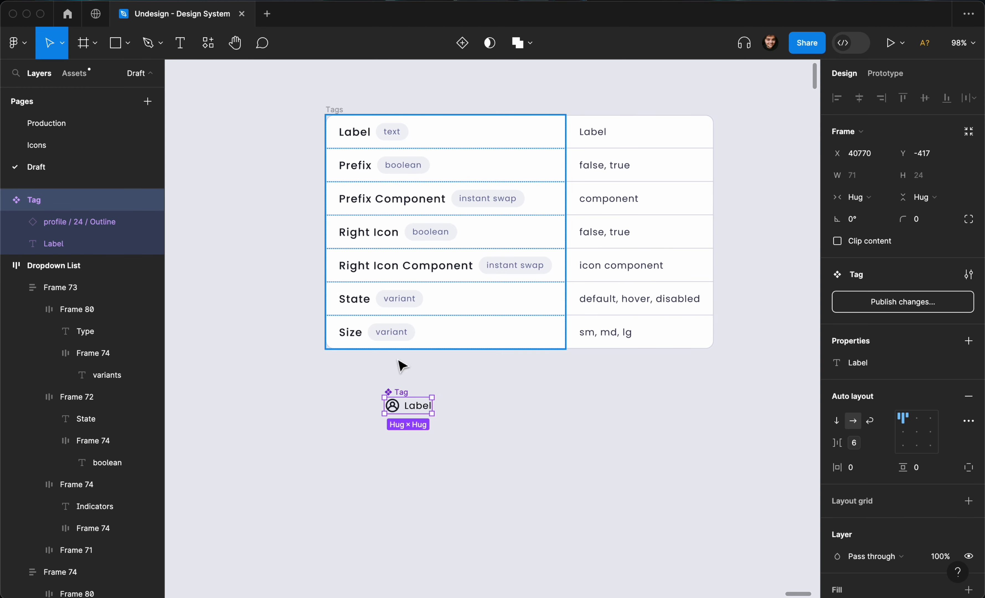
click(394, 410)
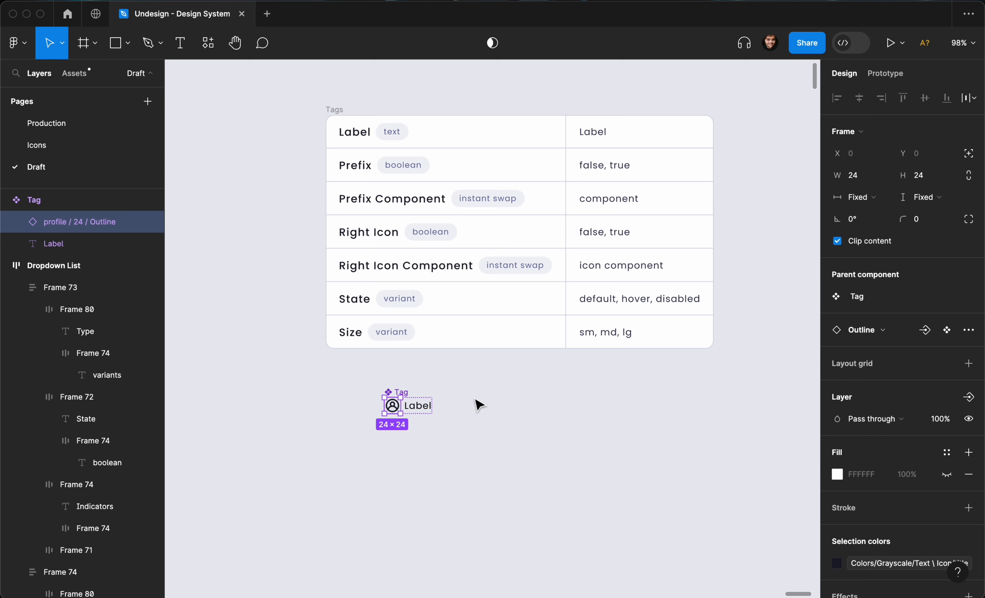
scroll(473, 402, down, 1)
scroll(396, 302, up, 3)
scroll(395, 242, up, 1)
scroll(391, 237, down, 2)
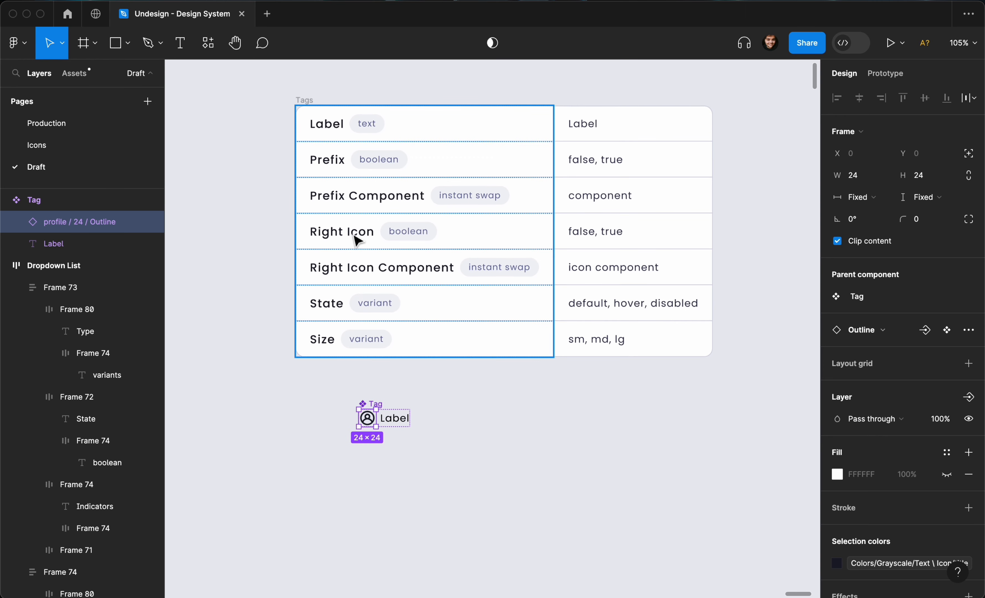
scroll(368, 381, up, 2)
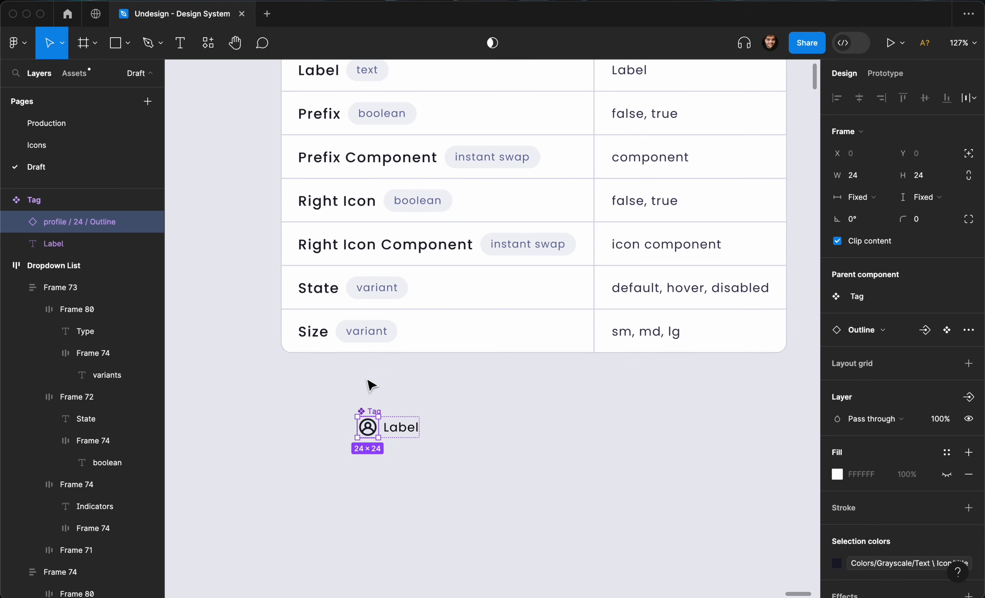
key(super+d)
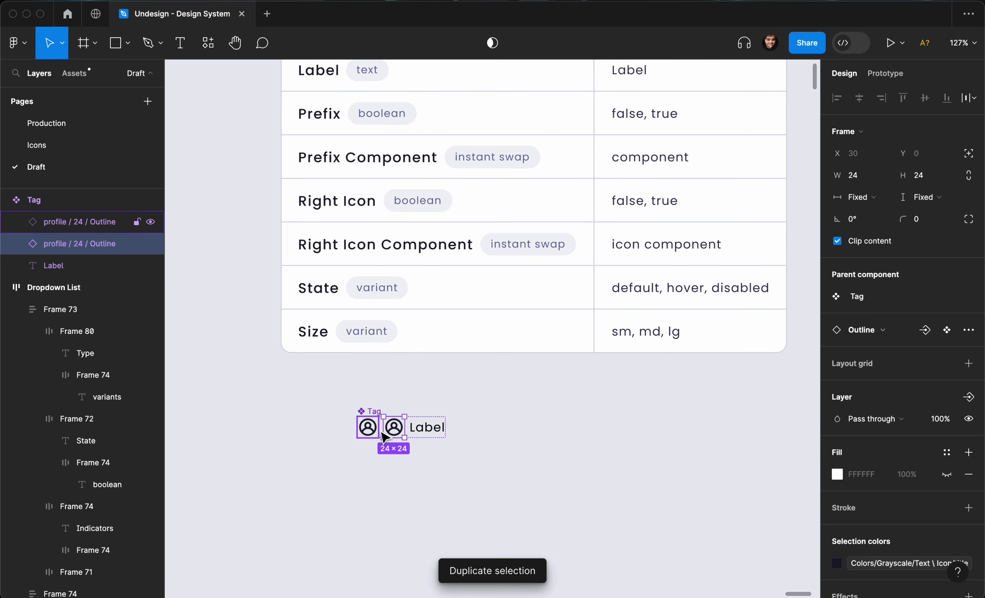
drag(384, 437, 436, 432)
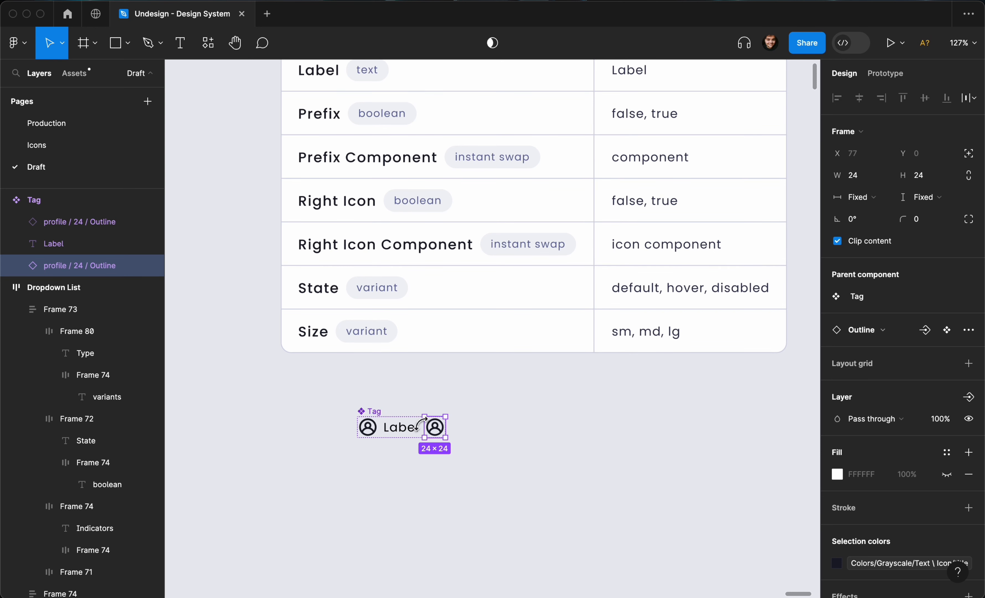
- Swap the copied icon to Close / 24 / Outline
click(879, 335)
text(close)
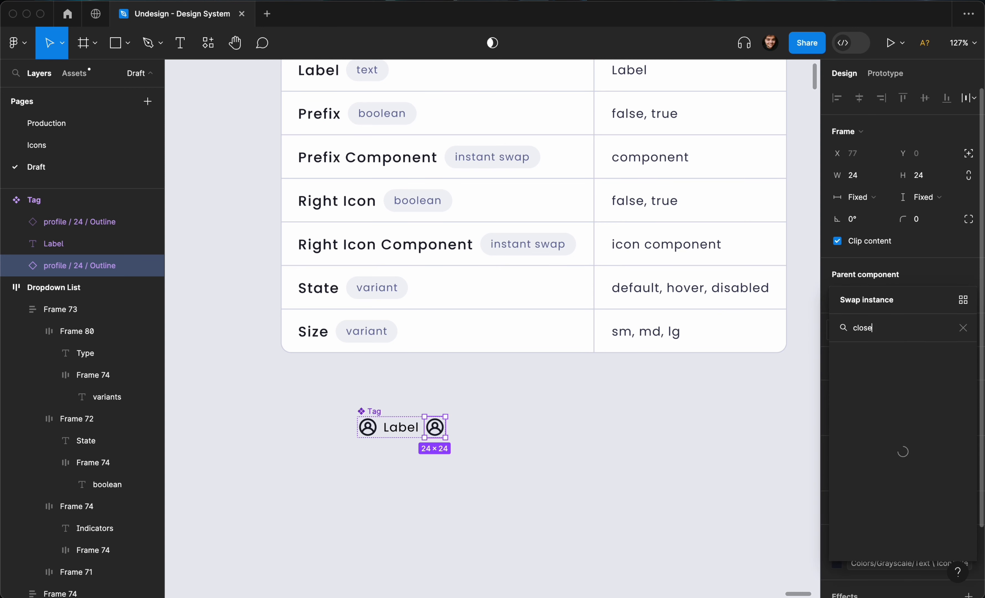
scroll(891, 390, down, 1)
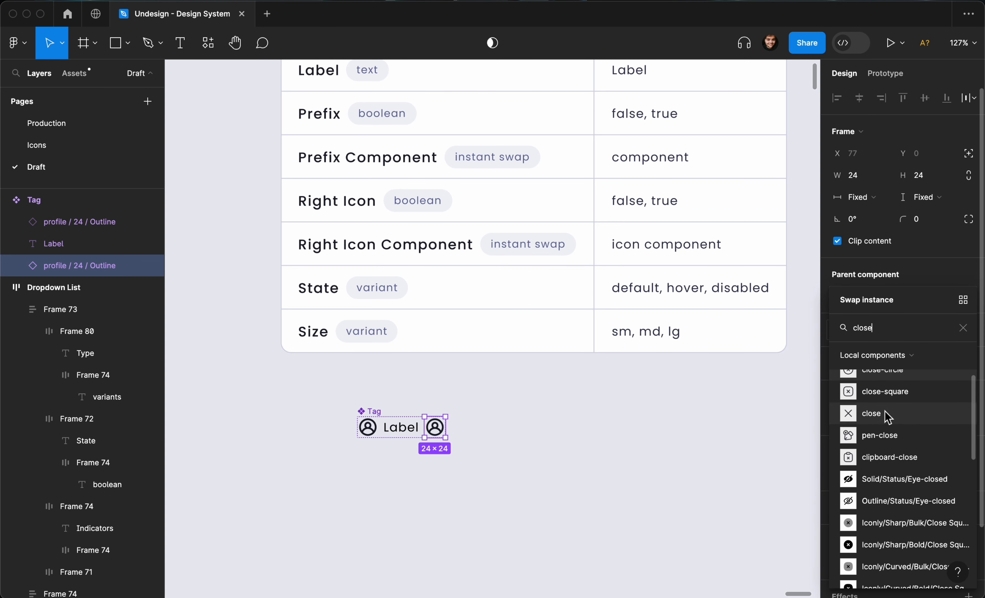
scroll(888, 417, down, 10)
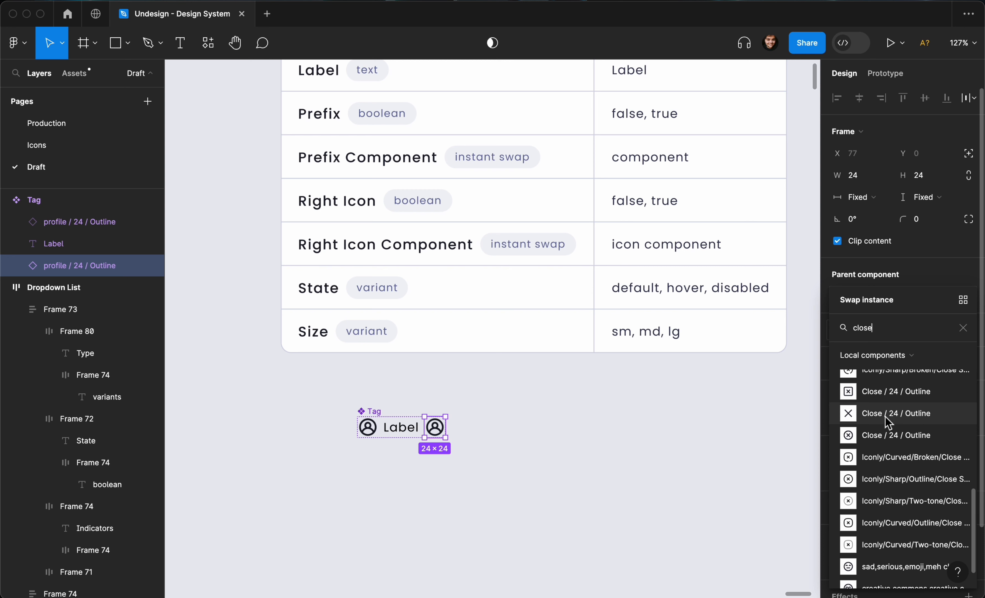
click(921, 418)
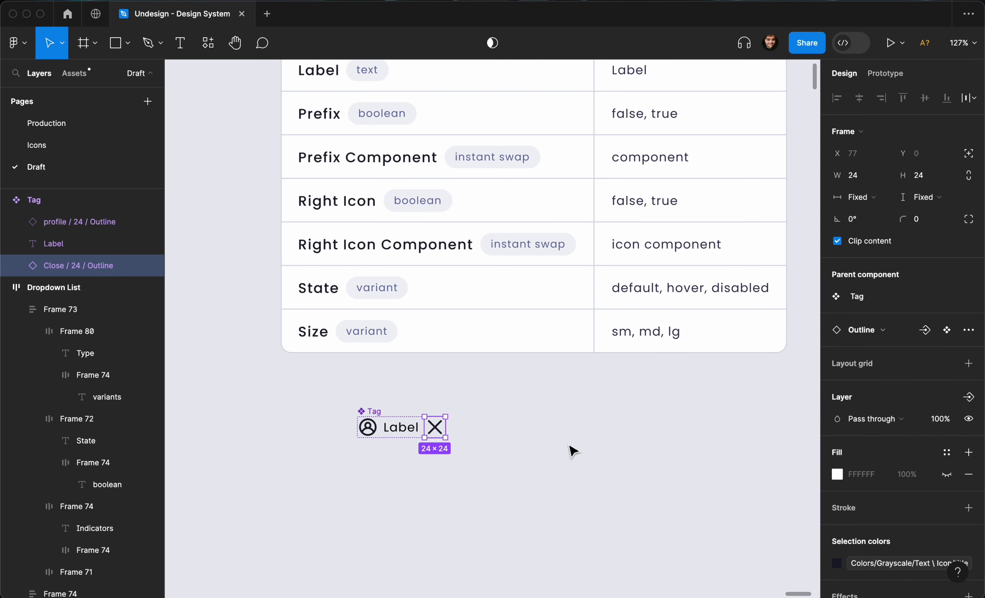
scroll(568, 444, left, 1)
scroll(569, 444, down, 2)
- Resize the close X icon to 20 px, then down to 18 px square
click(568, 444)
scroll(518, 444, up, 4)
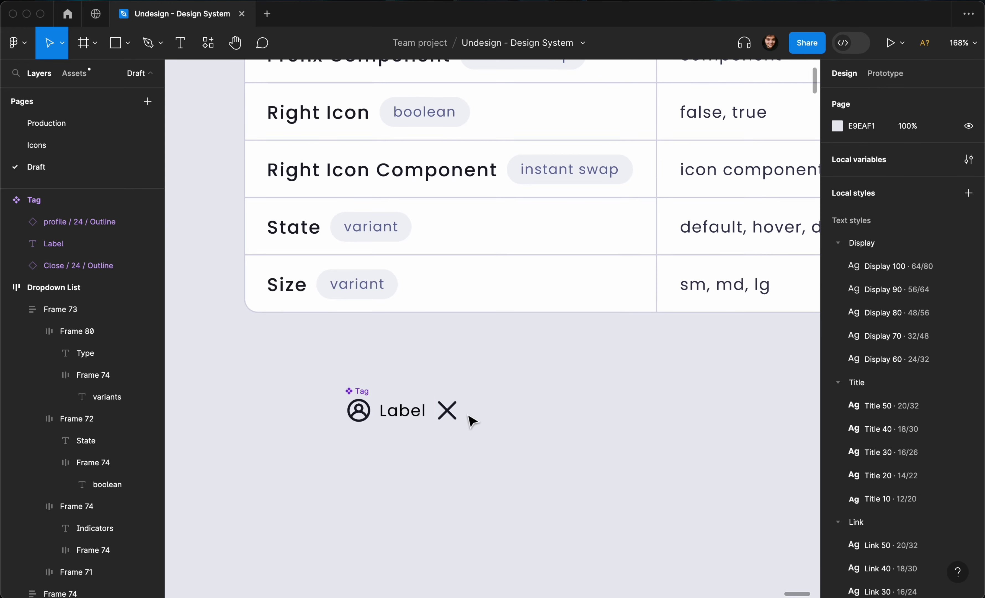
click(454, 413)
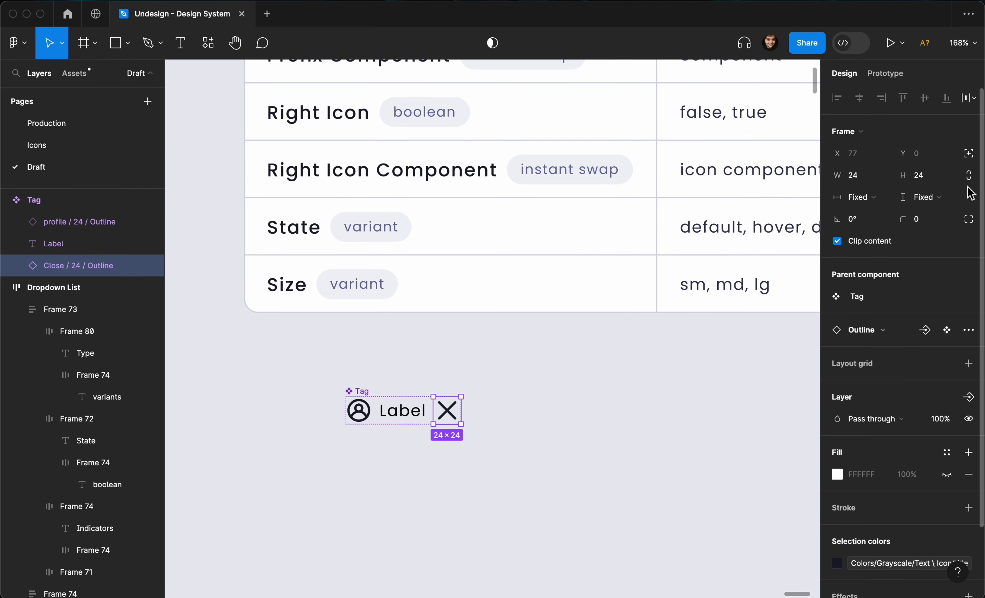
click(883, 176)
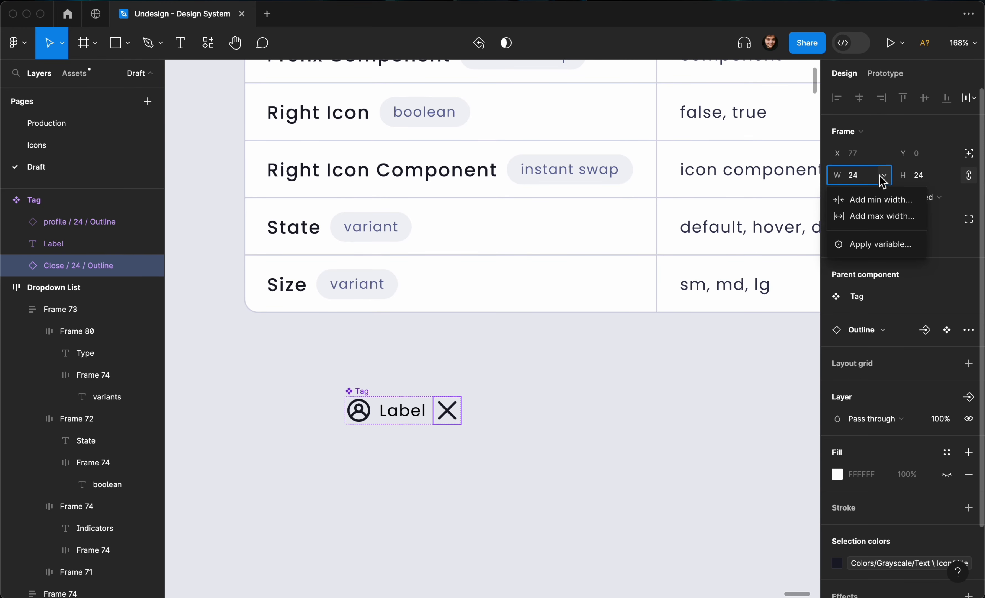
key(Escape)
click(863, 176)
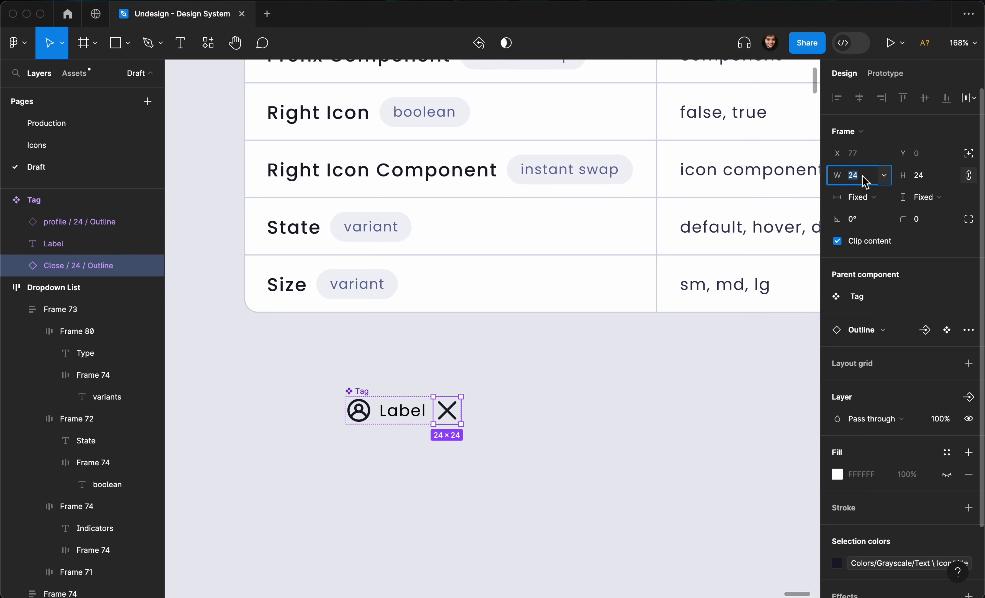
key(Return)
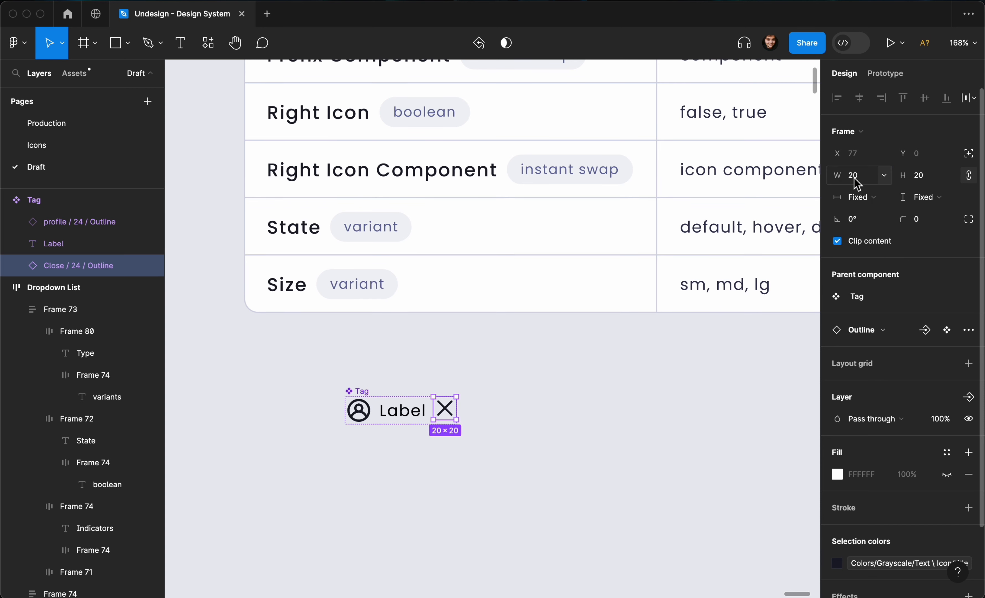
click(859, 177)
text(18)
key(Return)
- Select the whole Tag component to check it now hugs at 95×24
click(533, 434)
click(441, 421)
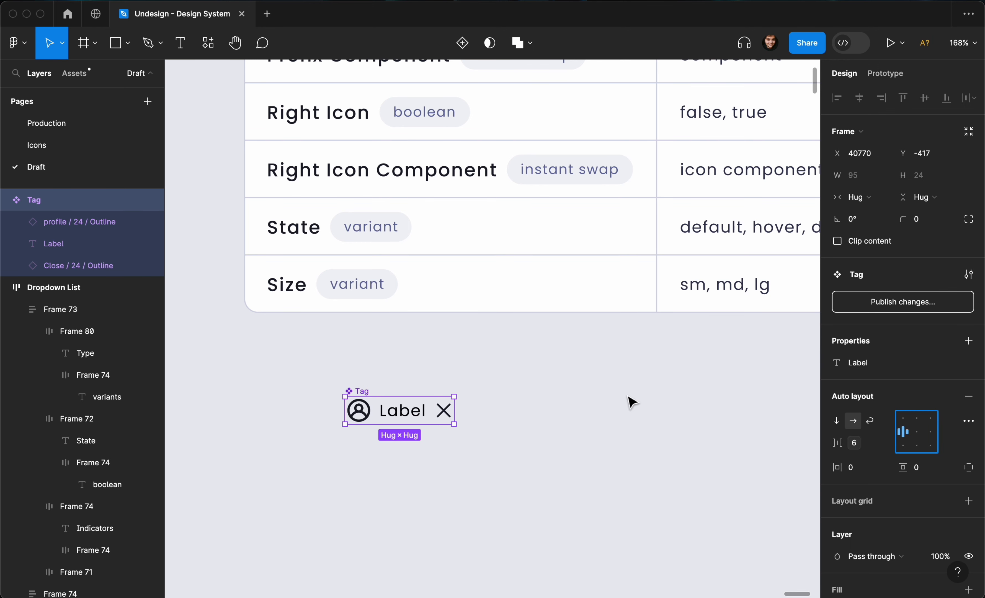
click(596, 403)
scroll(599, 403, left, 3)
scroll(598, 403, down, 2)
click(488, 398)
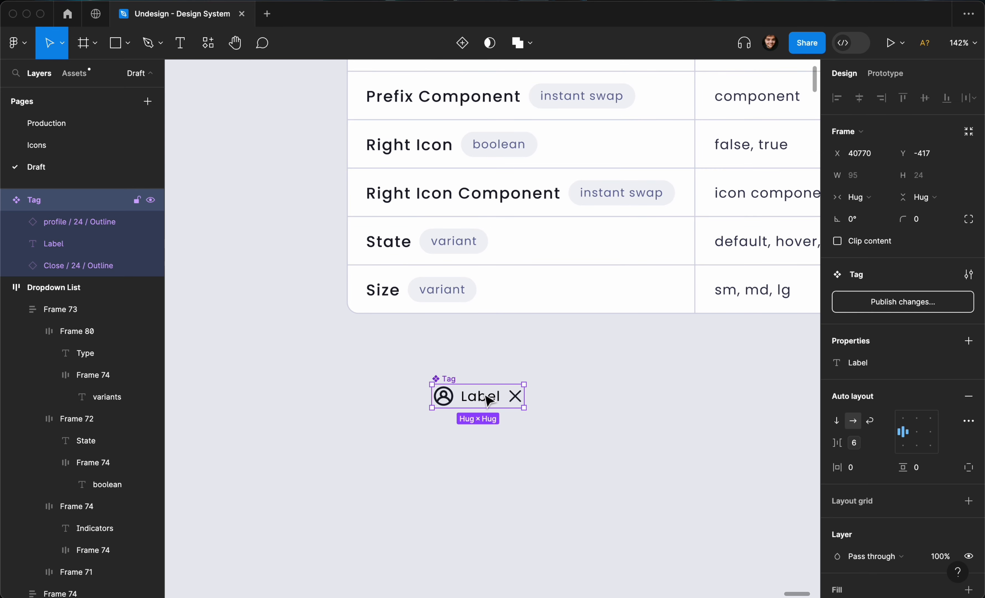
scroll(488, 403, up, 5)
click(503, 399)
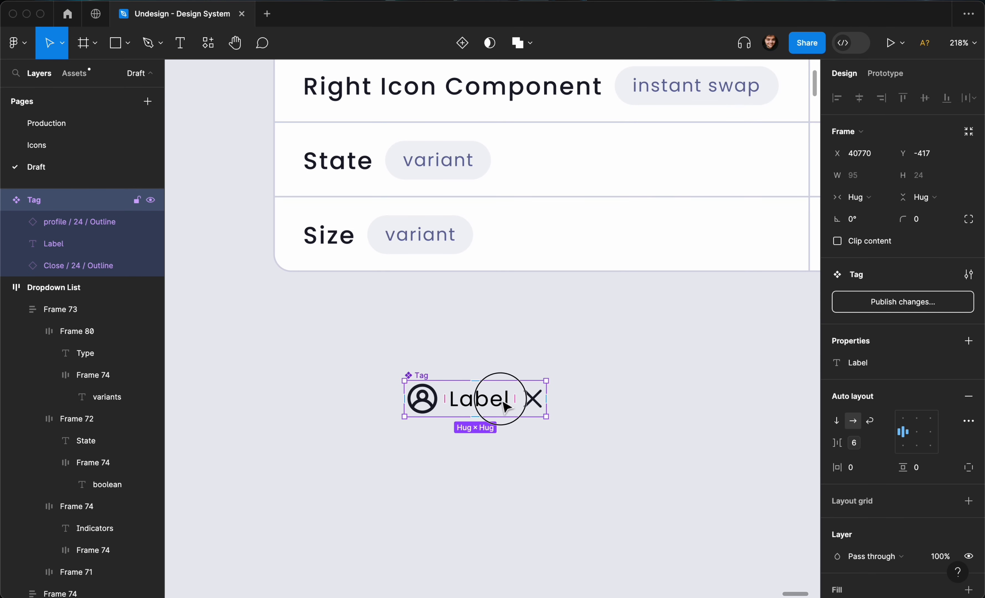
click(543, 376)
click(416, 376)
scroll(414, 375, down, 3)
scroll(498, 365, up, 2)
scroll(499, 365, down, 3)
scroll(412, 420, up, 2)
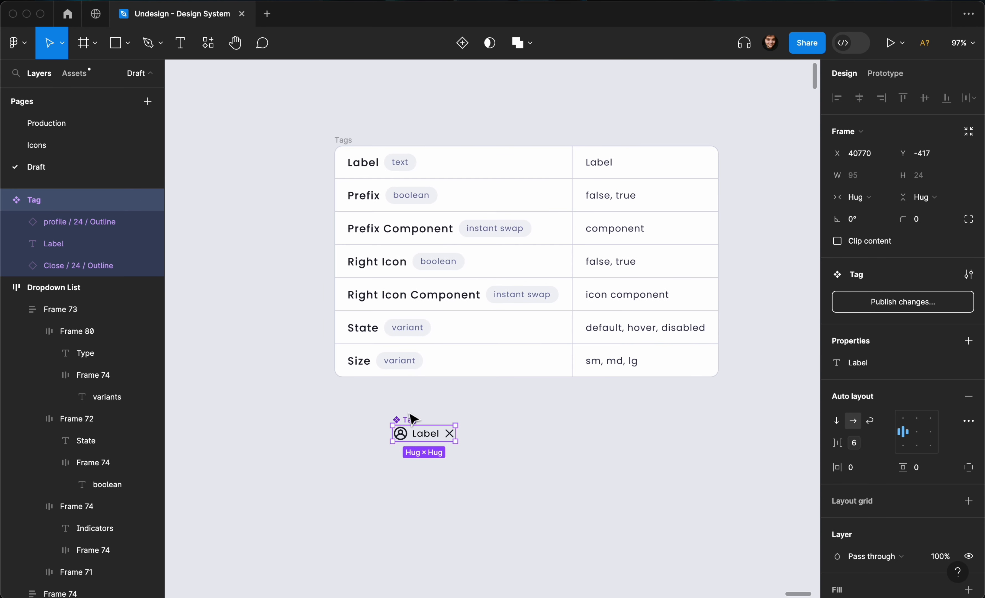
- Move the Tag under the table and add a variant property renamed Prefix, value Default
drag(399, 429, 367, 419)
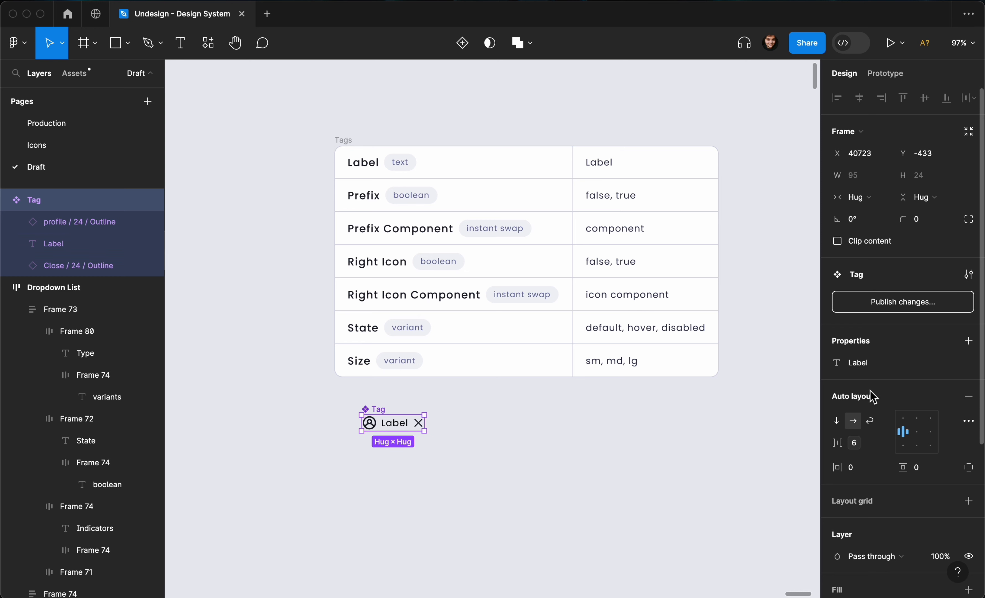
click(968, 347)
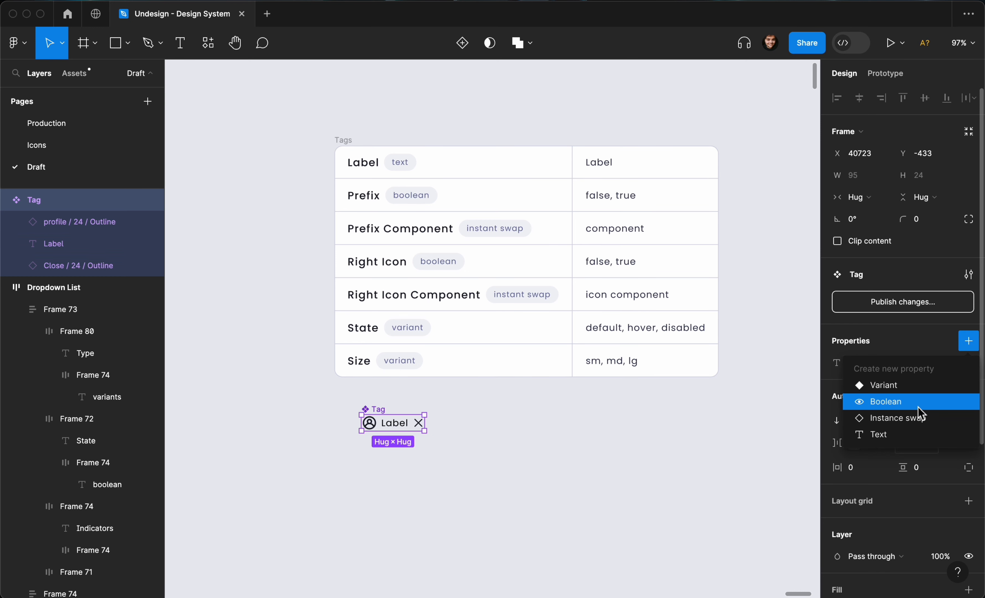
click(927, 393)
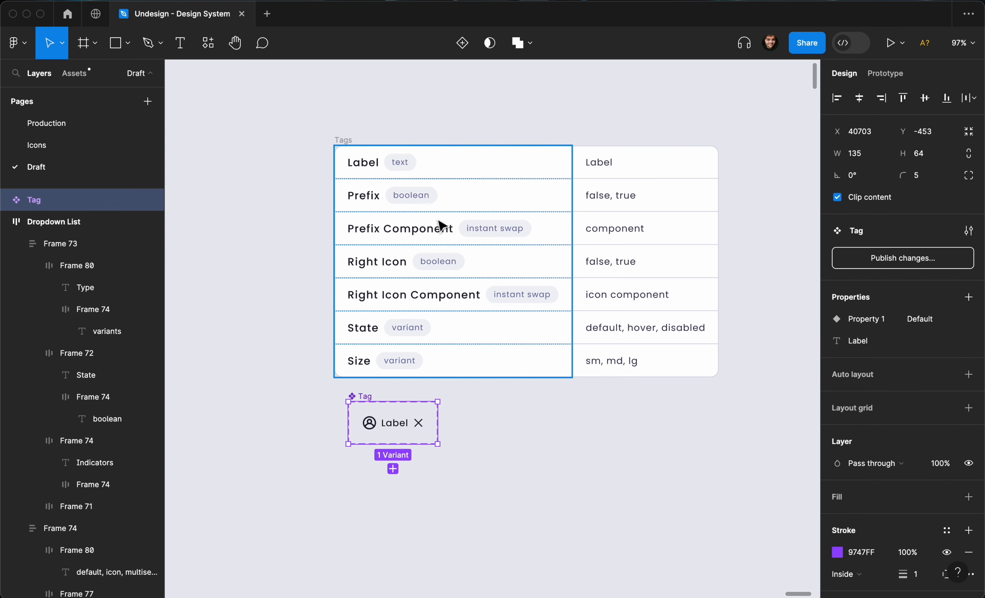
double_click(880, 322)
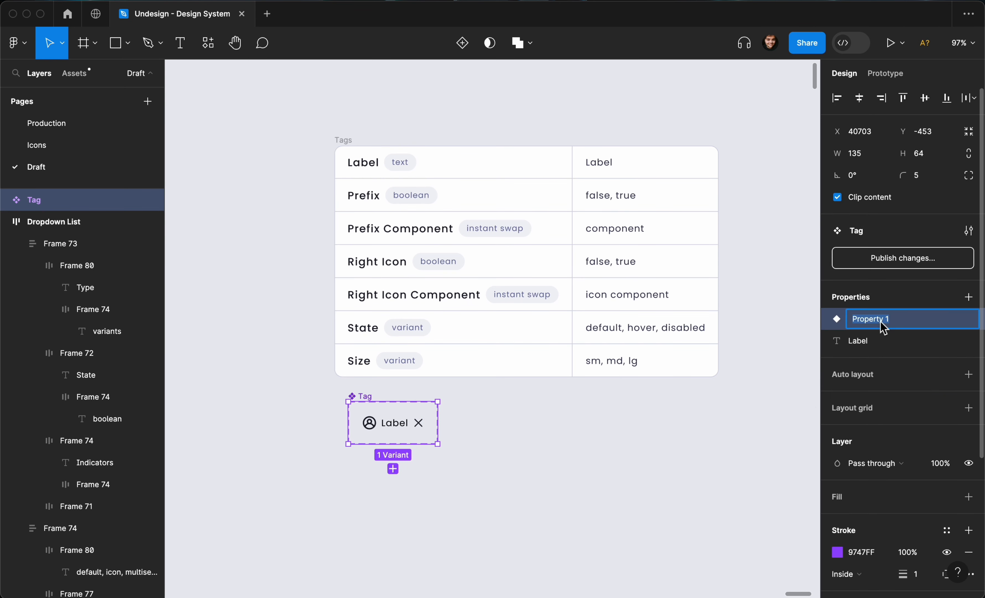
text(Prefix)
key(Return)
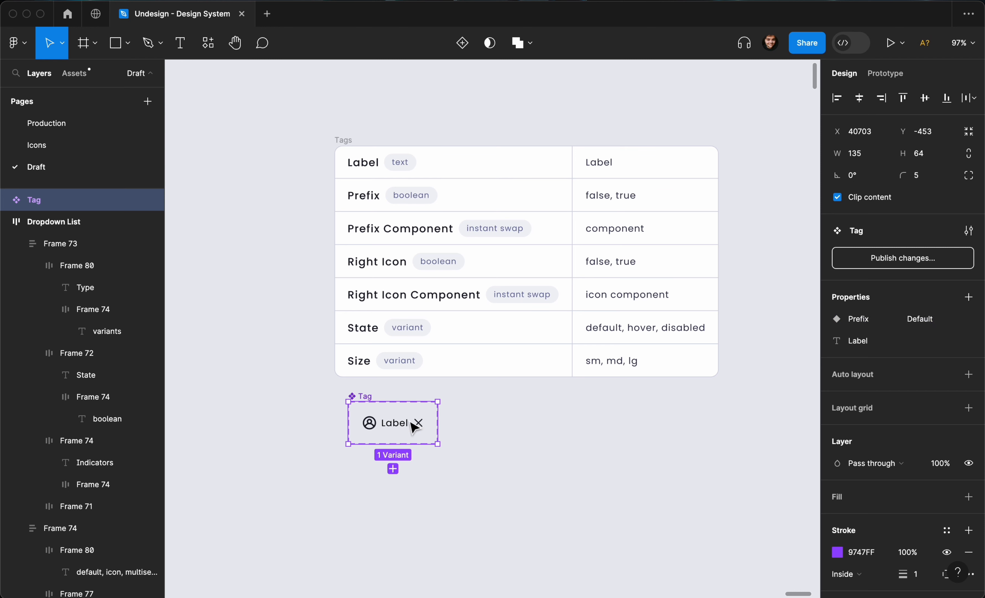
click(411, 422)
click(369, 398)
scroll(441, 431, down, 5)
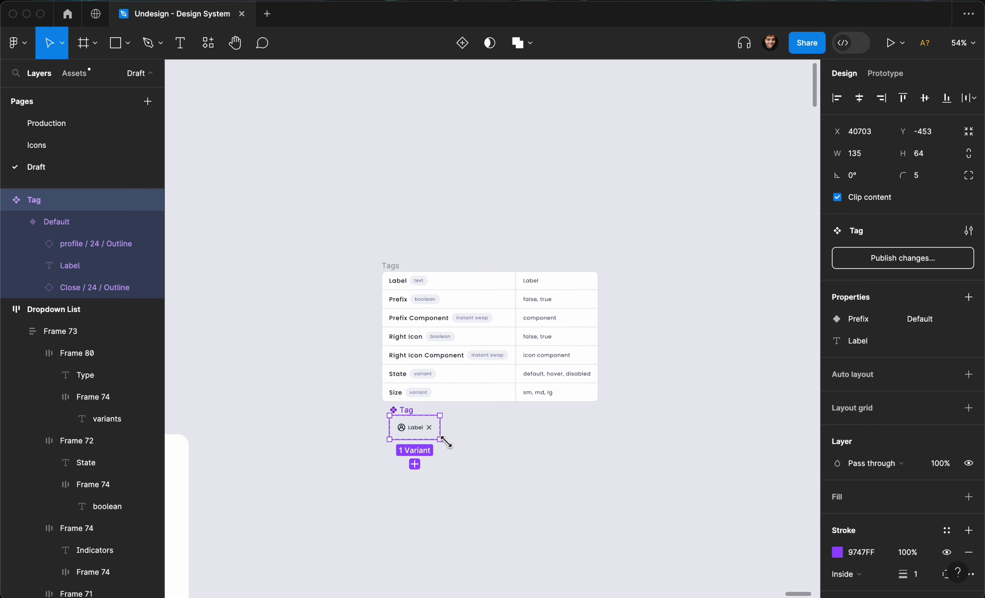
- Enlarge the Tag component set's area to make room for more variants
drag(439, 438, 766, 583)
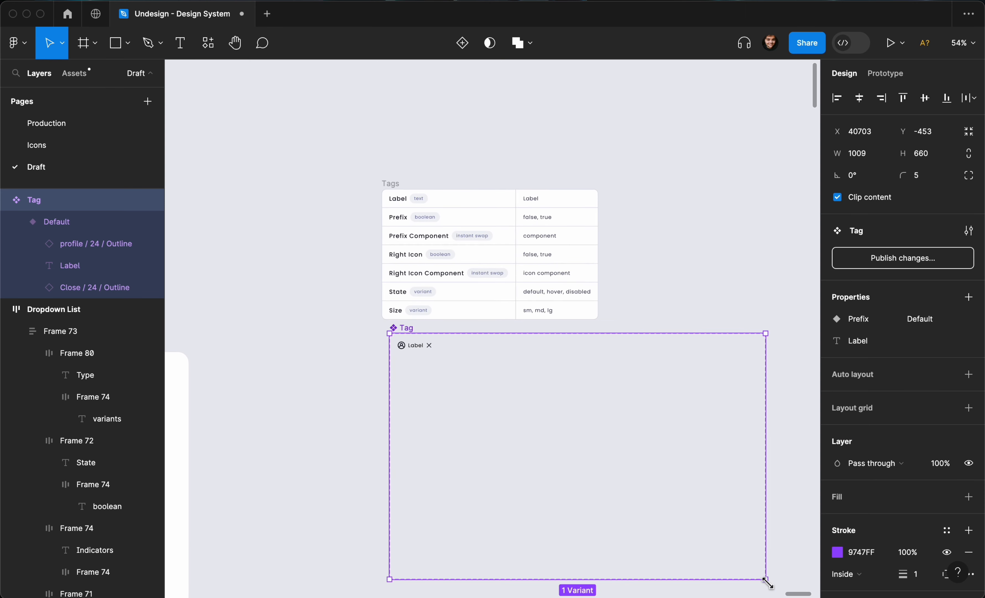
scroll(404, 347, up, 5)
click(414, 362)
scroll(411, 362, right, 3)
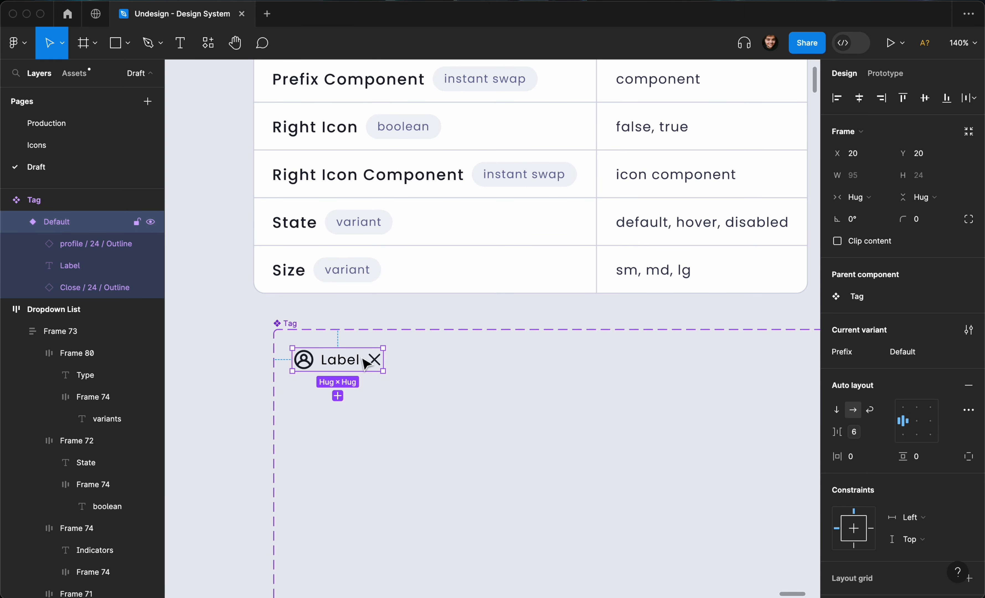
key(super+d)
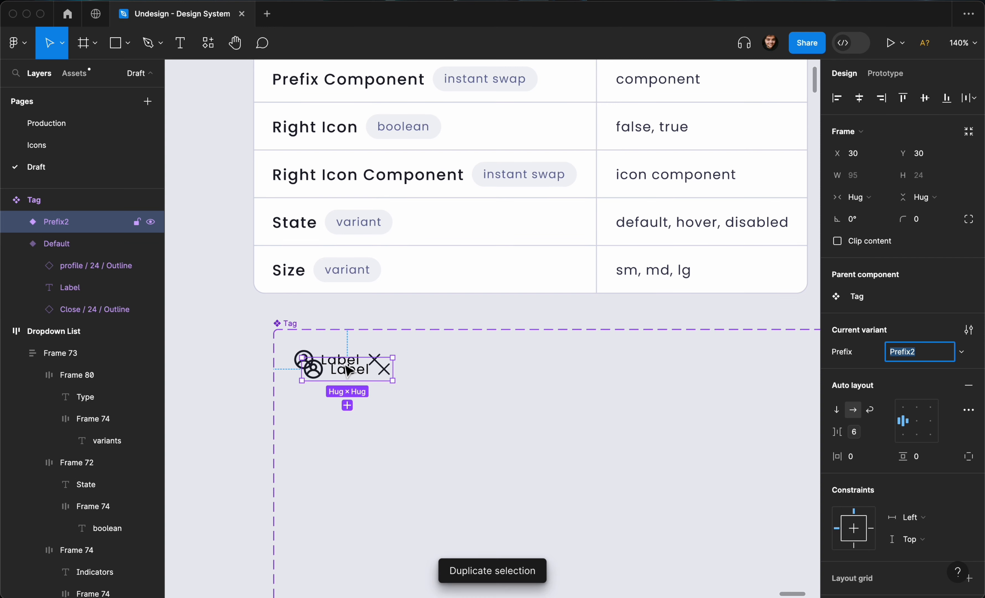
key(super+z)
click(282, 323)
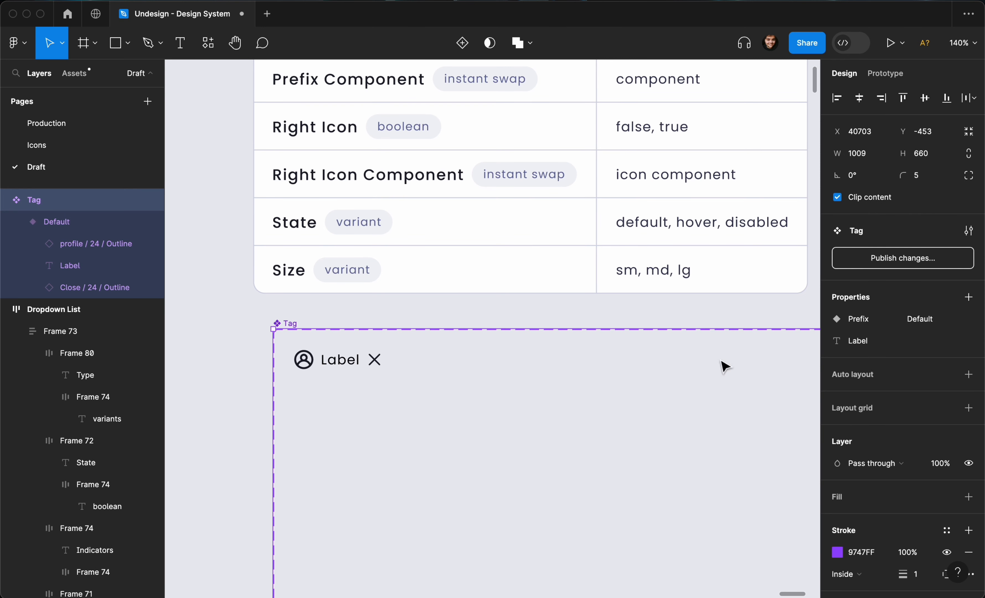
- Add a Right Icon variant property with default value false
click(968, 297)
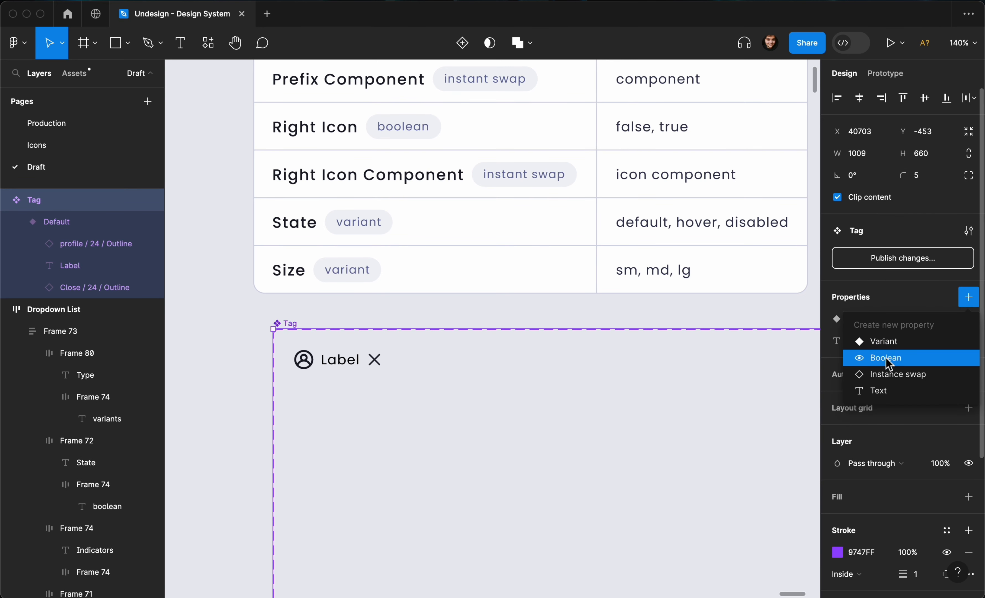
click(891, 341)
text(Right Icon)
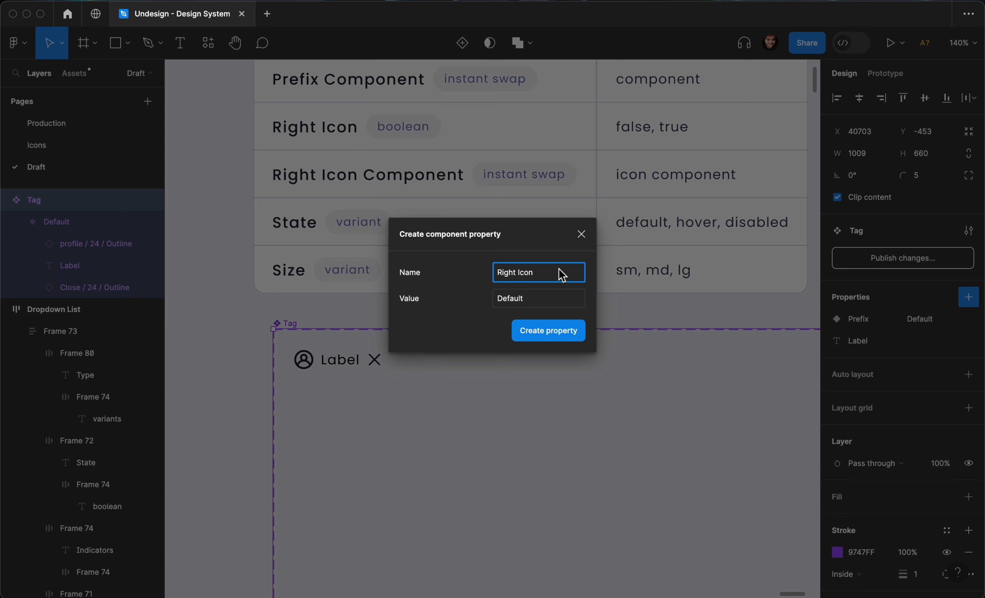
click(523, 307)
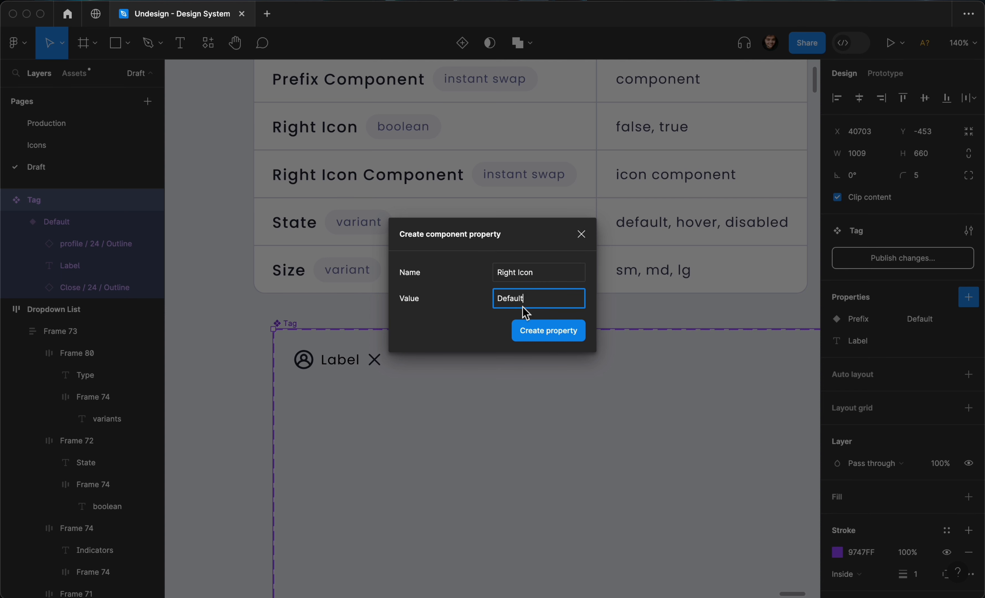
double_click(522, 306)
text(false)
click(538, 331)
- Change the tag variant's Prefix value from Default to false
click(351, 354)
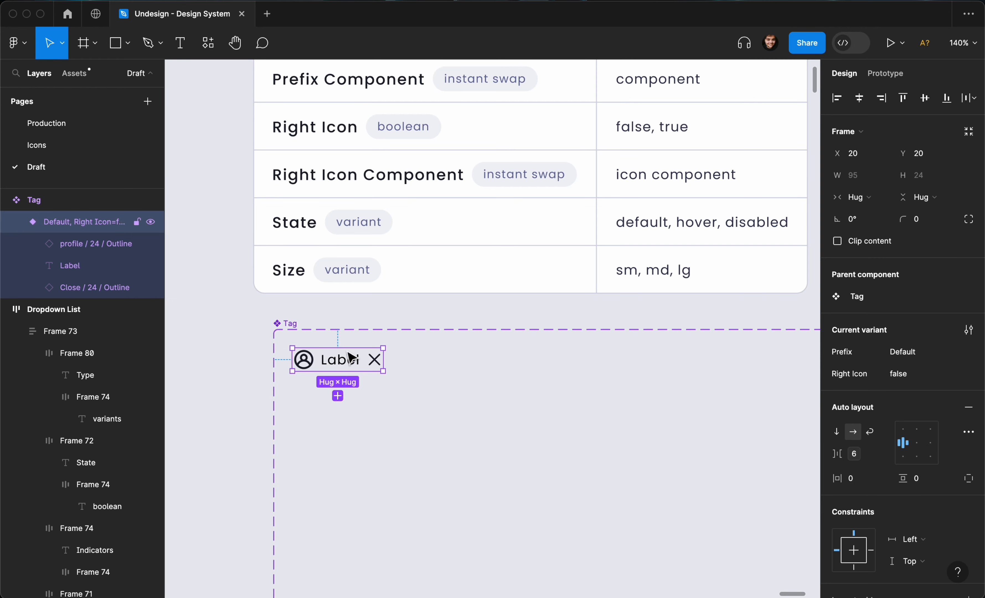
click(293, 320)
click(318, 355)
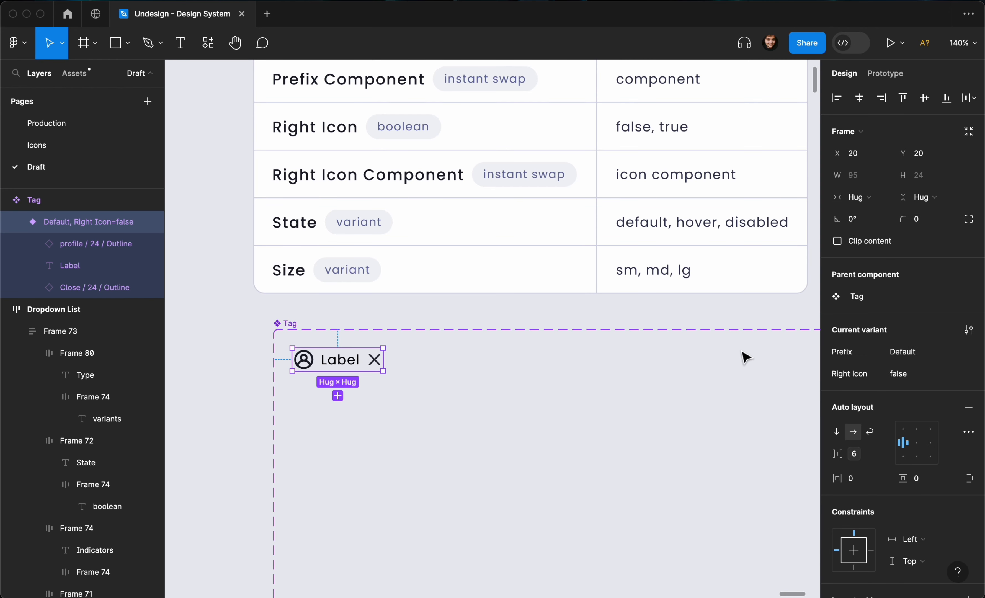
click(902, 351)
text(fal)
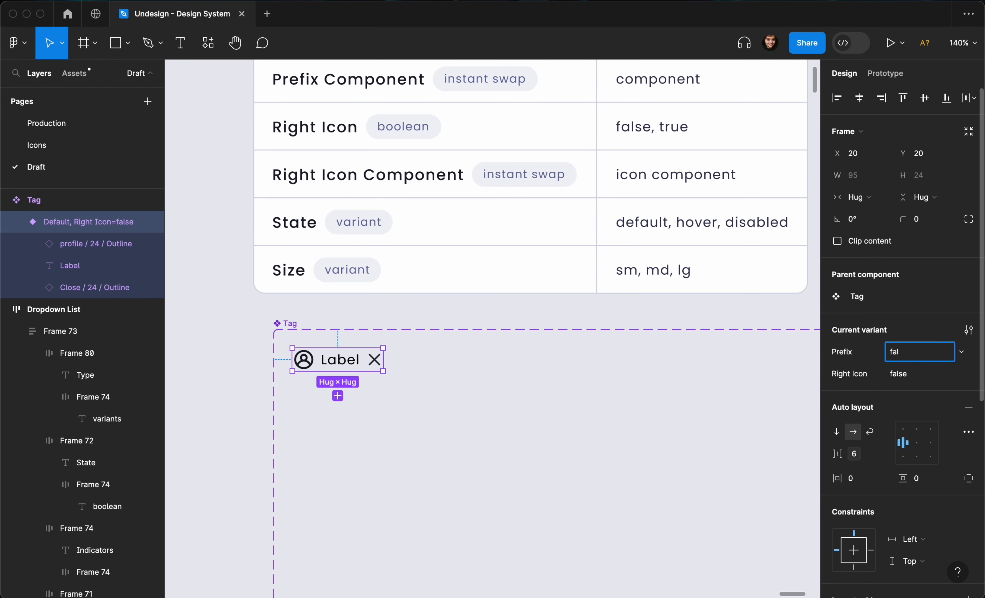
text(se)
key(Return)
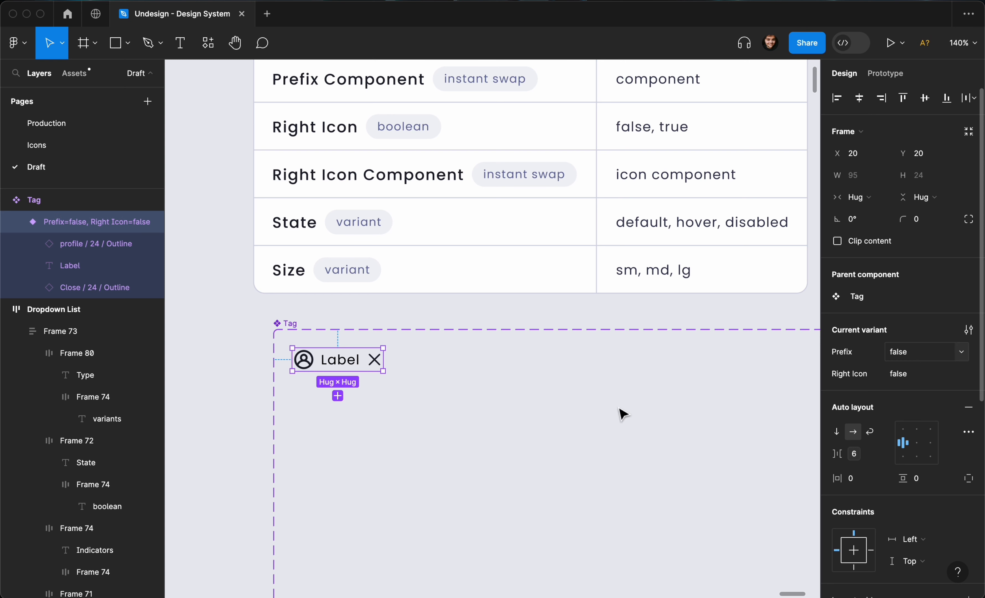
key(Escape)
scroll(632, 410, down, 2)
- Select the whole Tag component set on the canvas
click(362, 373)
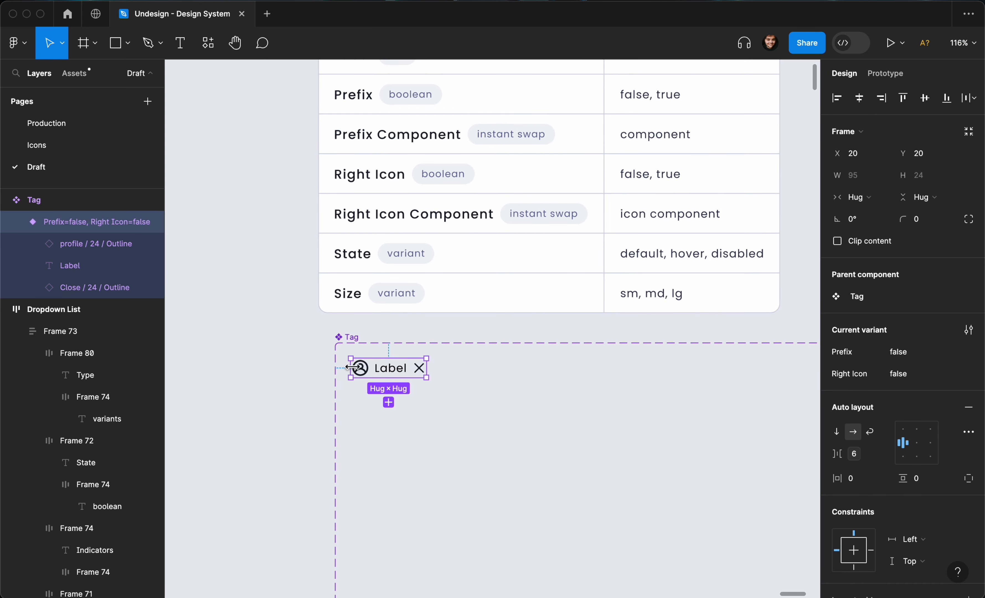
click(361, 372)
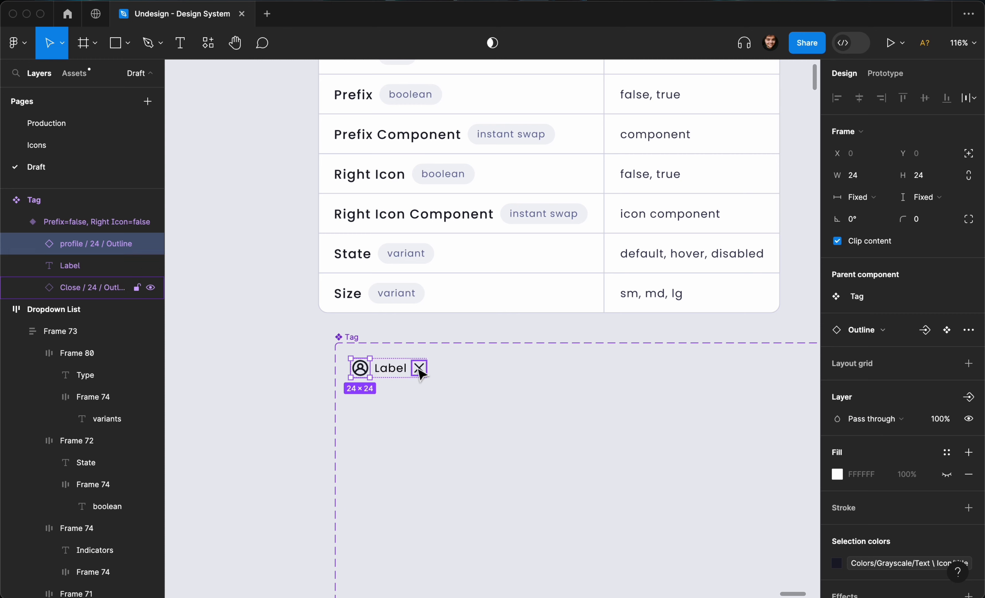
click(380, 410)
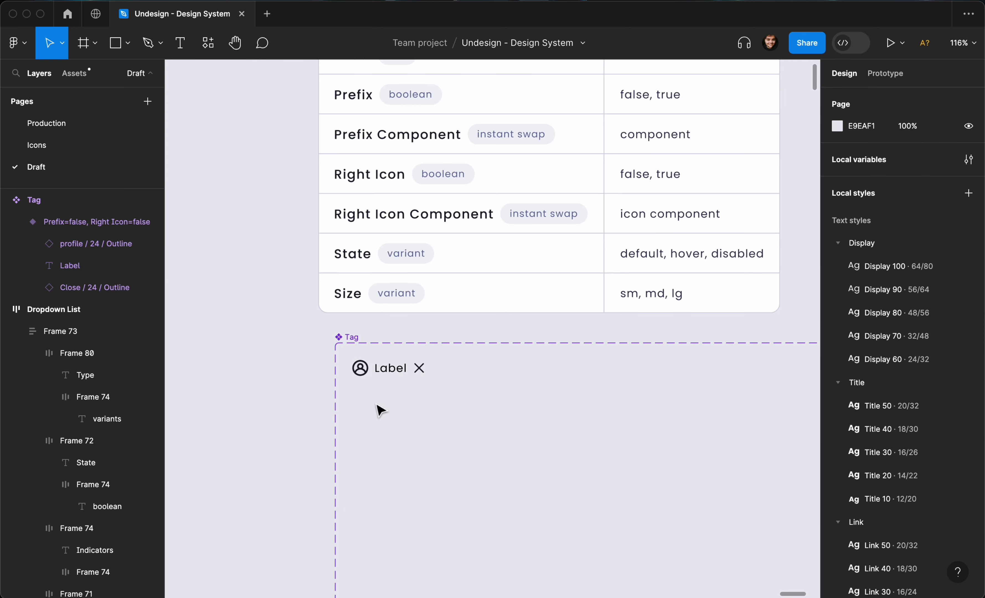
click(357, 339)
- Create a Prefix instance-swap property defaulting to profile / 24 / Outline
click(969, 297)
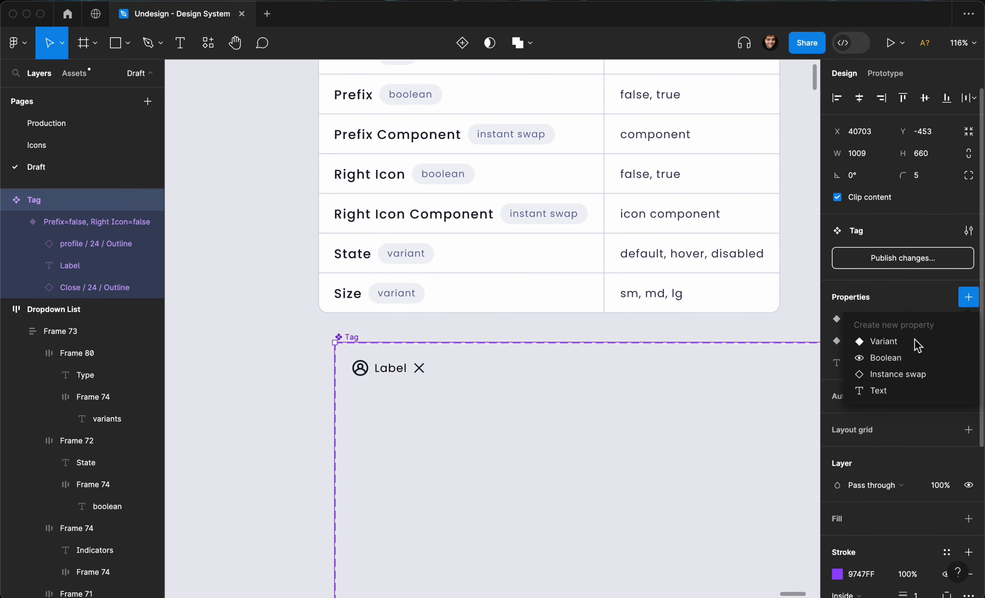
click(913, 377)
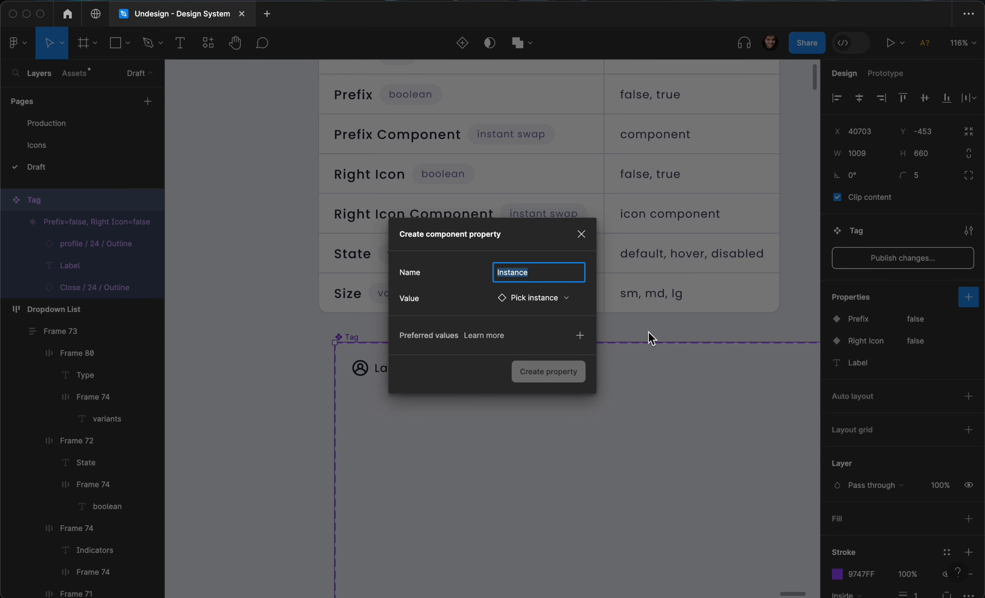
text(Prefix)
click(562, 299)
text(profile)
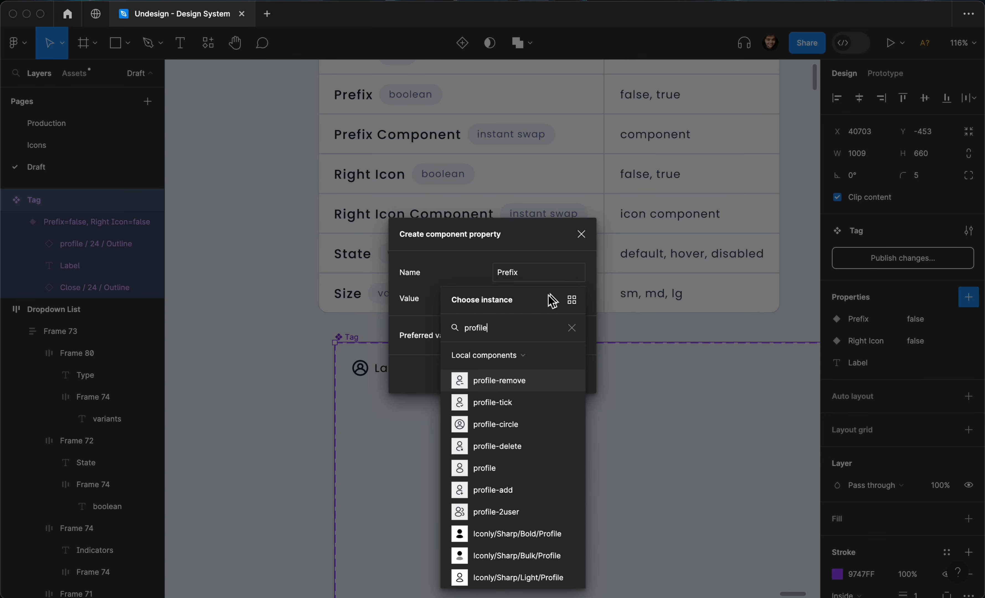
scroll(512, 402, down, 1)
scroll(512, 403, down, 5)
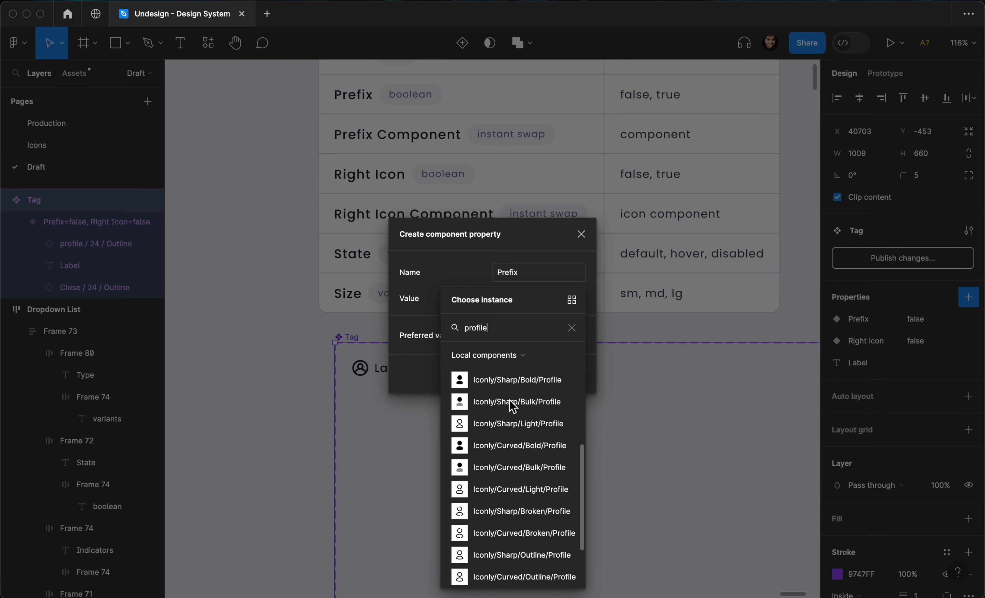
click(504, 575)
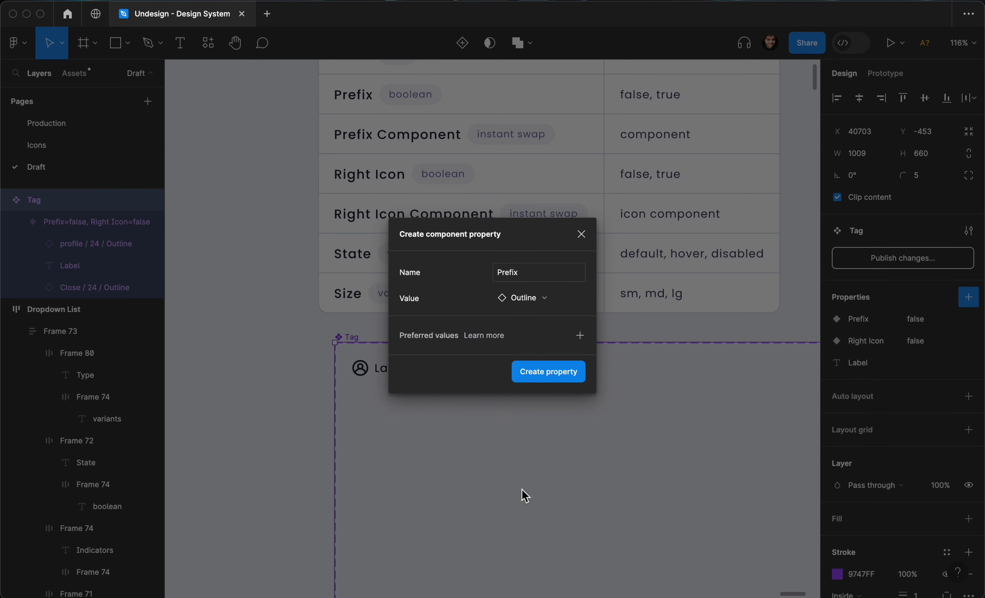
click(566, 374)
click(580, 369)
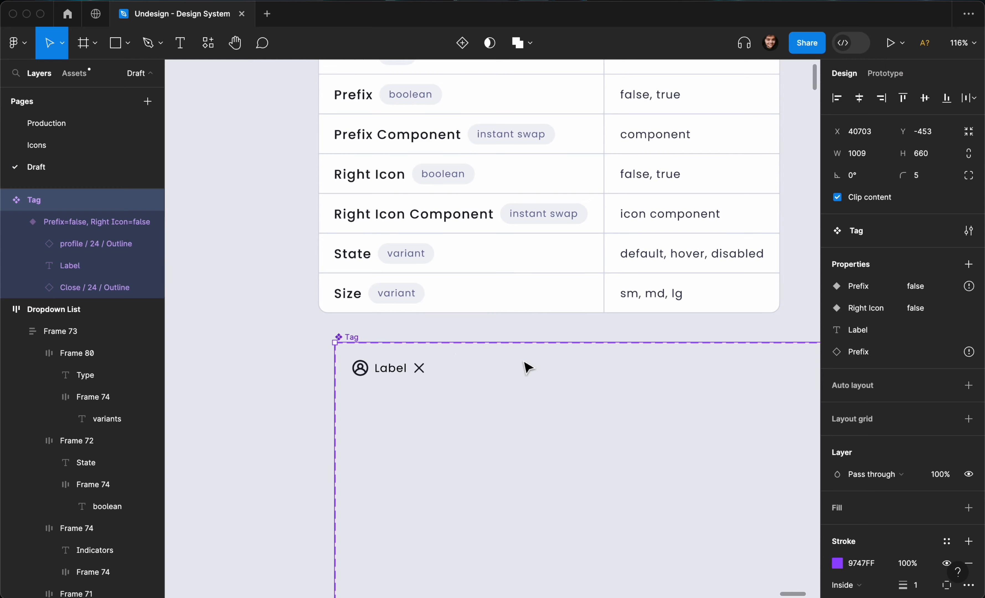
- Create a Right Icon instance-swap property defaulting to Close / 24 / Outline
click(969, 265)
click(913, 342)
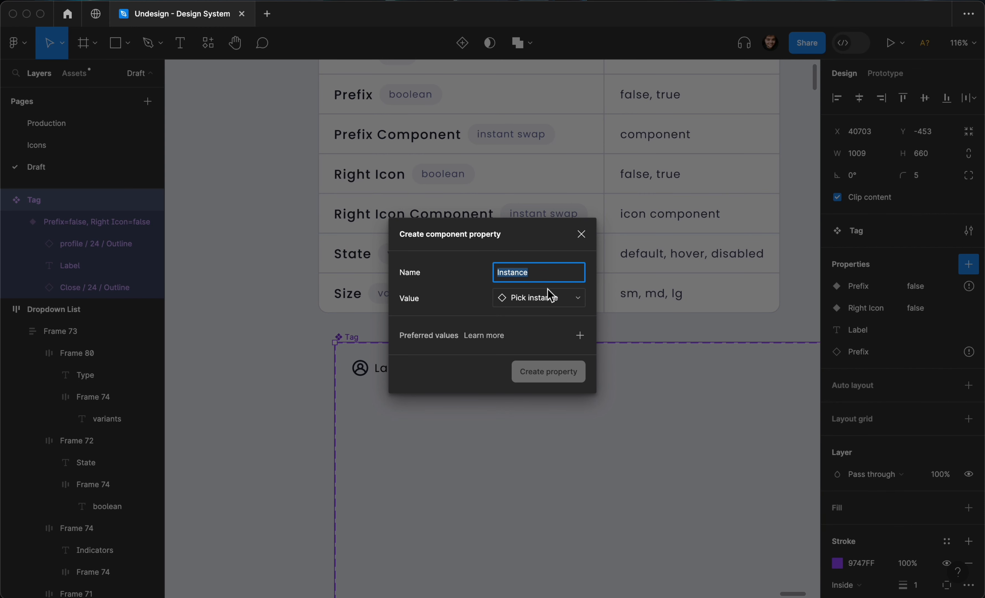
text(Right Icon)
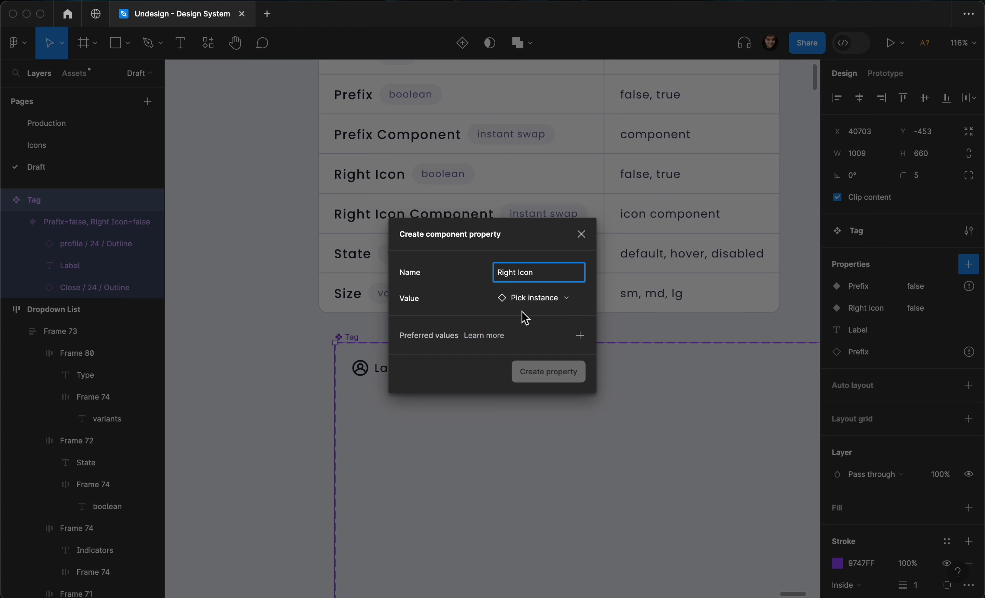
click(528, 307)
text(close)
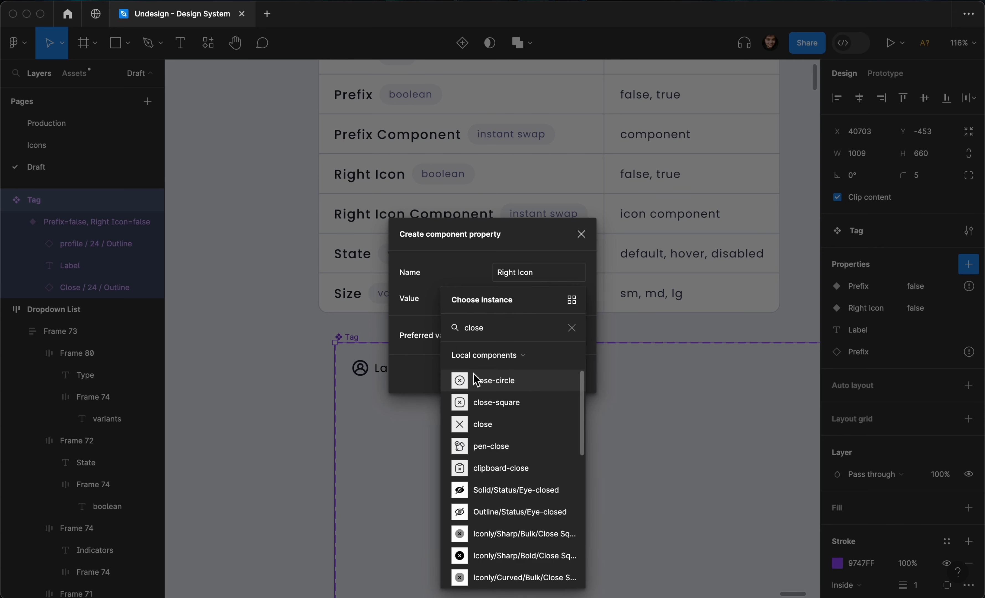
scroll(483, 397, down, 5)
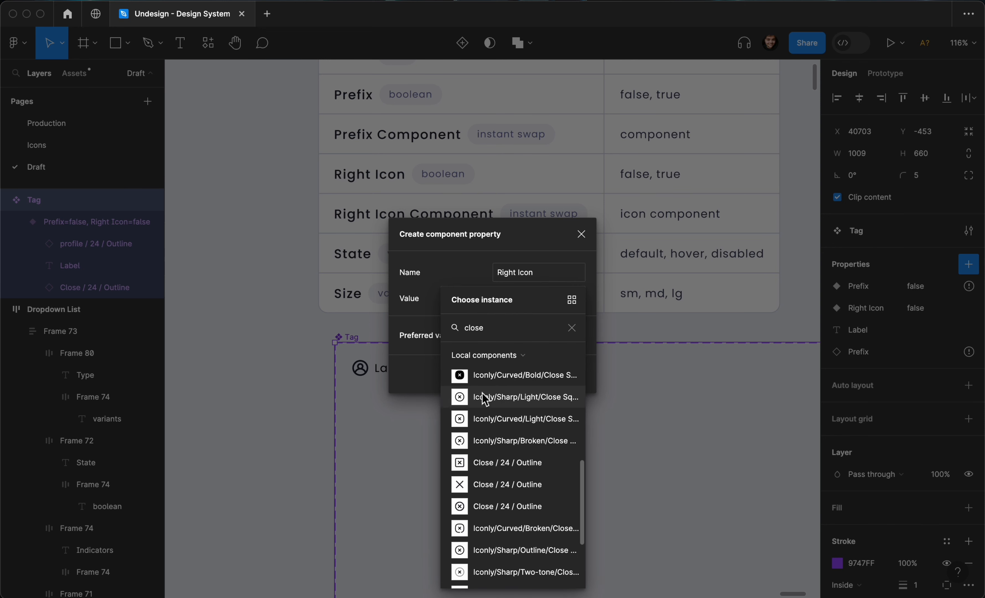
click(499, 415)
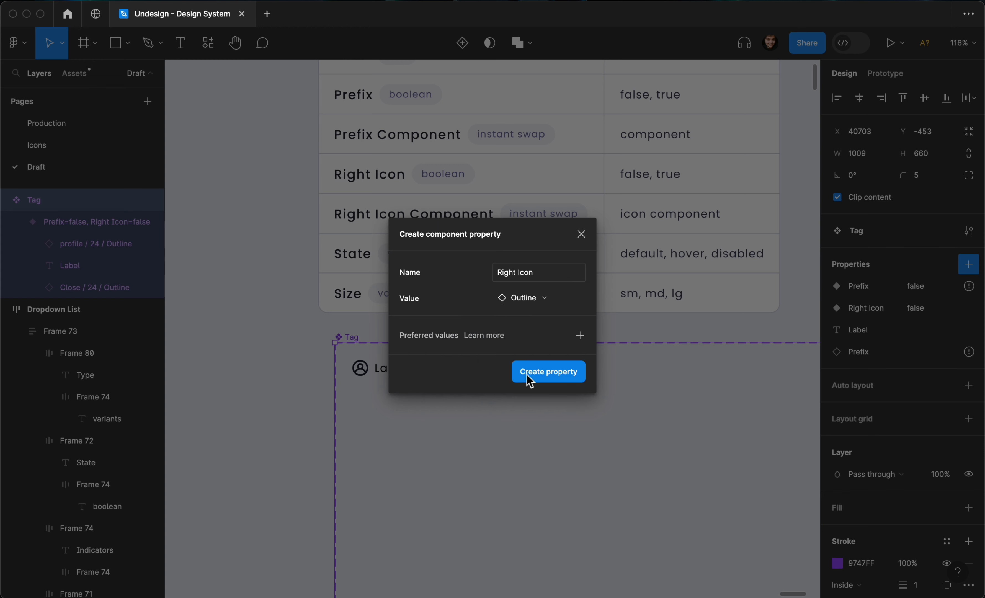
click(541, 371)
- Link the tag's close icon to the Right Icon instance-swap property
click(420, 374)
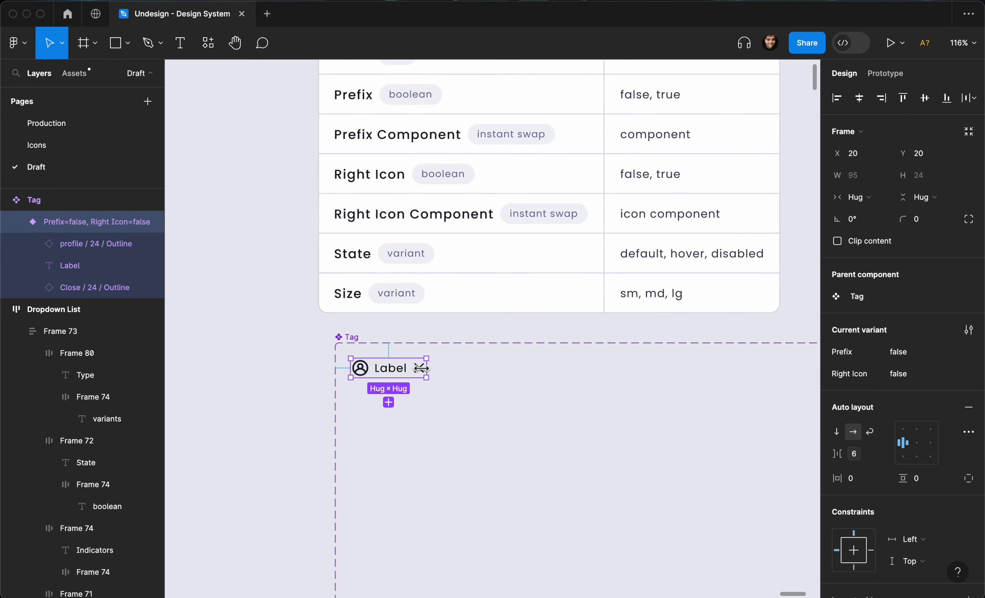
click(419, 375)
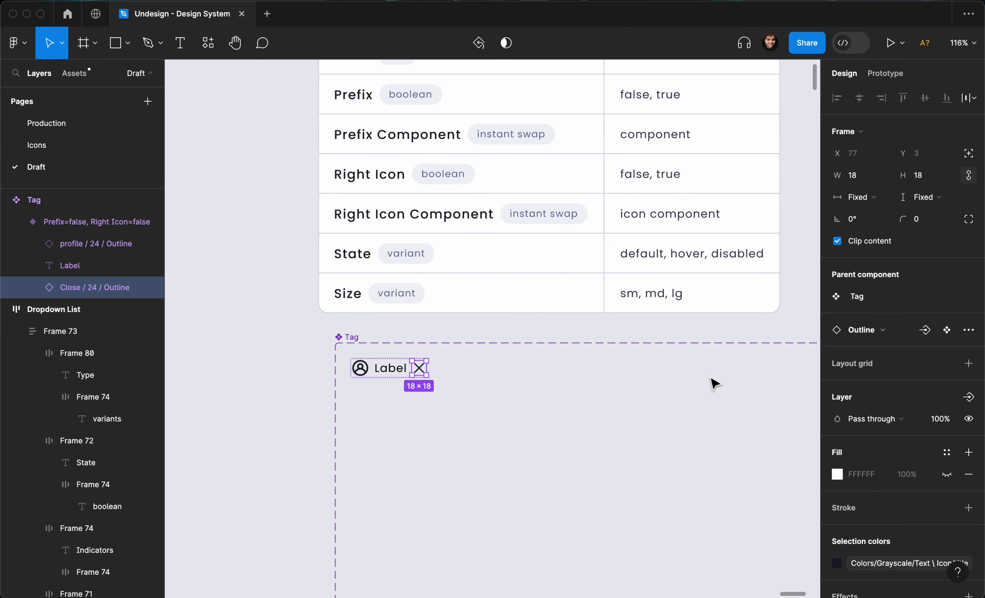
click(926, 337)
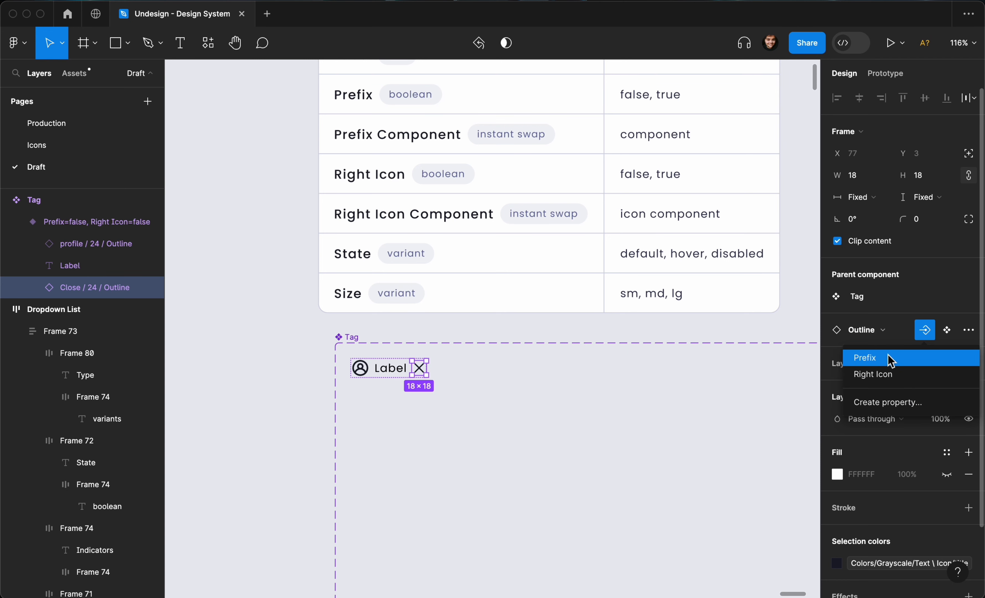
click(878, 375)
- Link the profile icon to the Prefix instance-swap property
click(361, 367)
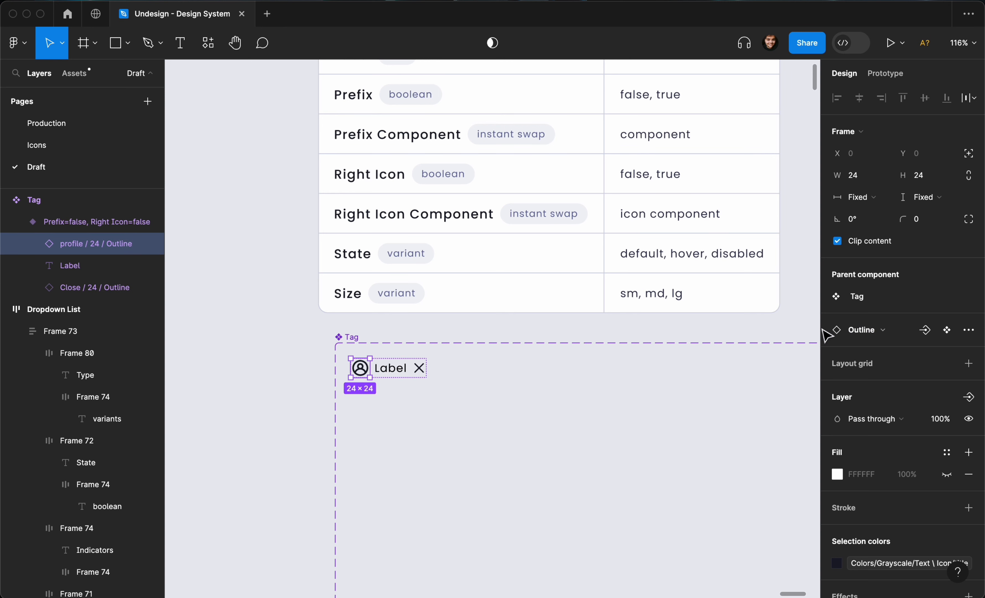
click(880, 329)
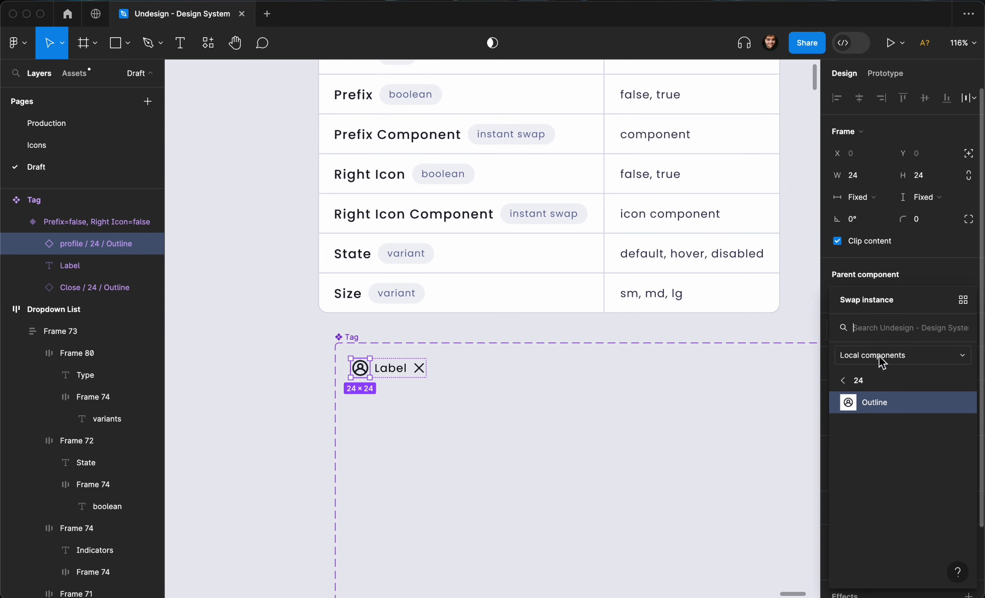
key(Escape)
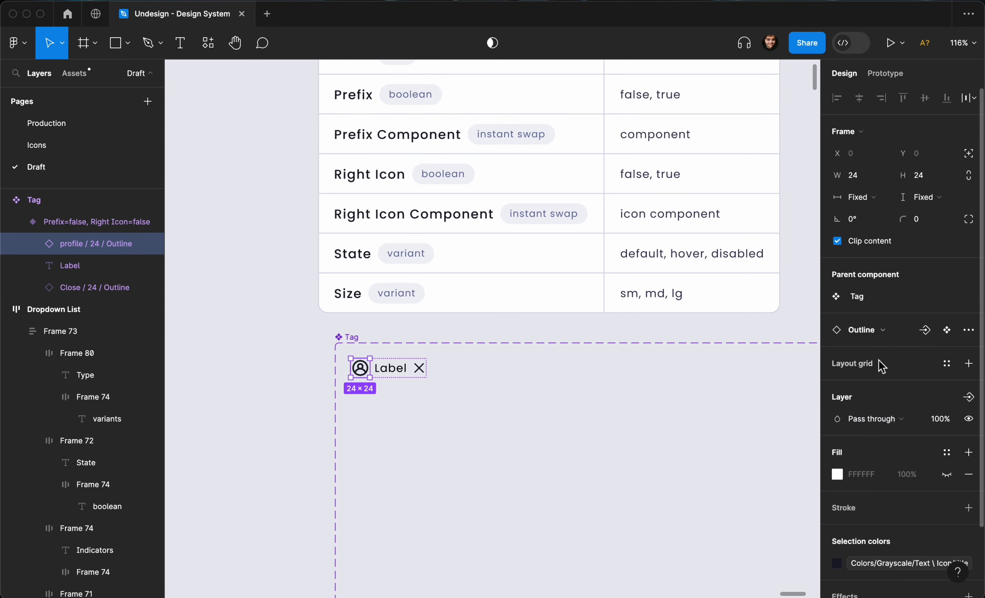
click(922, 332)
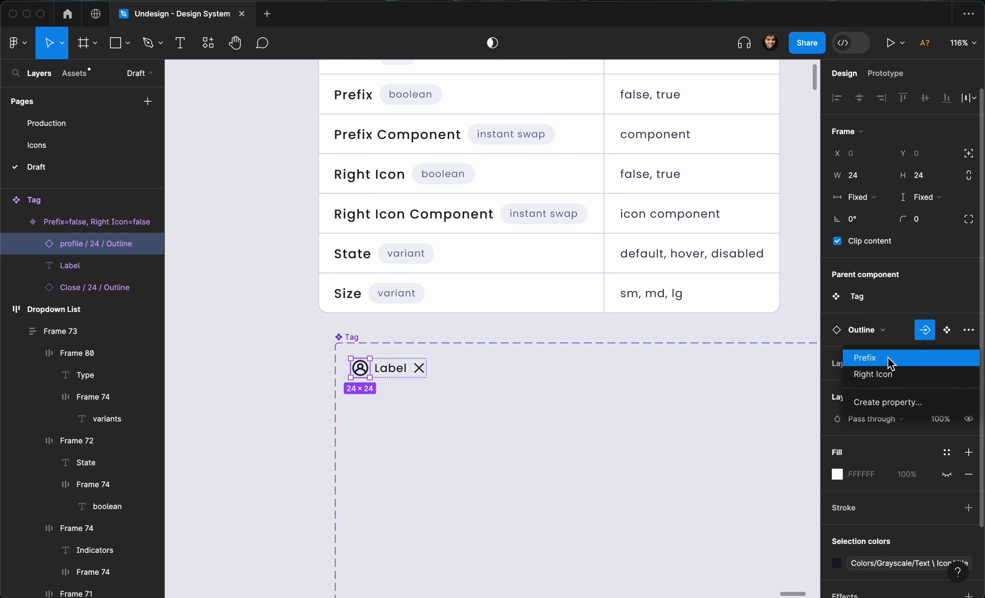
key(Return)
click(568, 396)
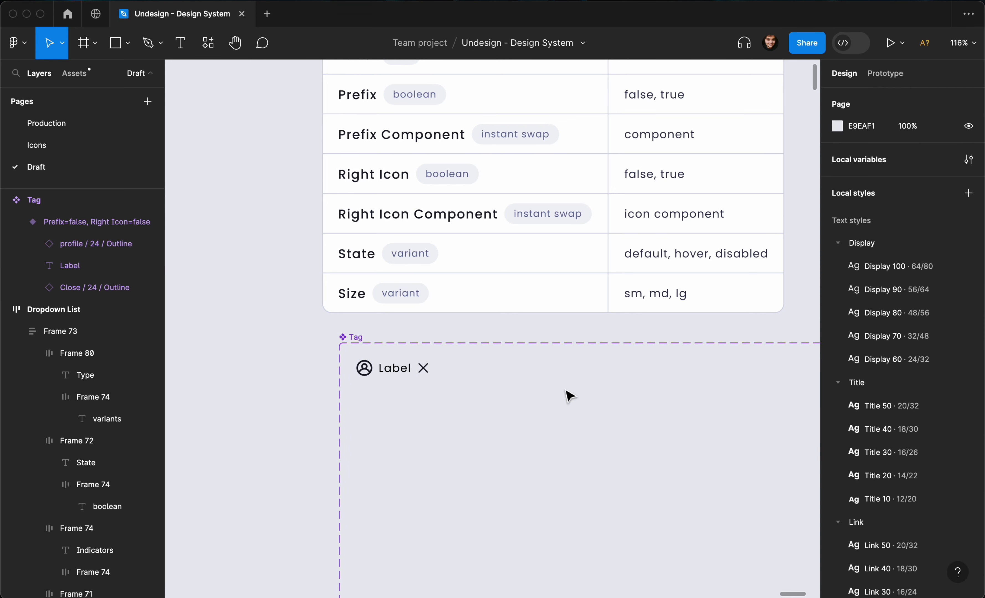
scroll(568, 397, left, 1)
- Duplicate the Tag variant to the right to create more variants
click(419, 363)
scroll(424, 367, down, 5)
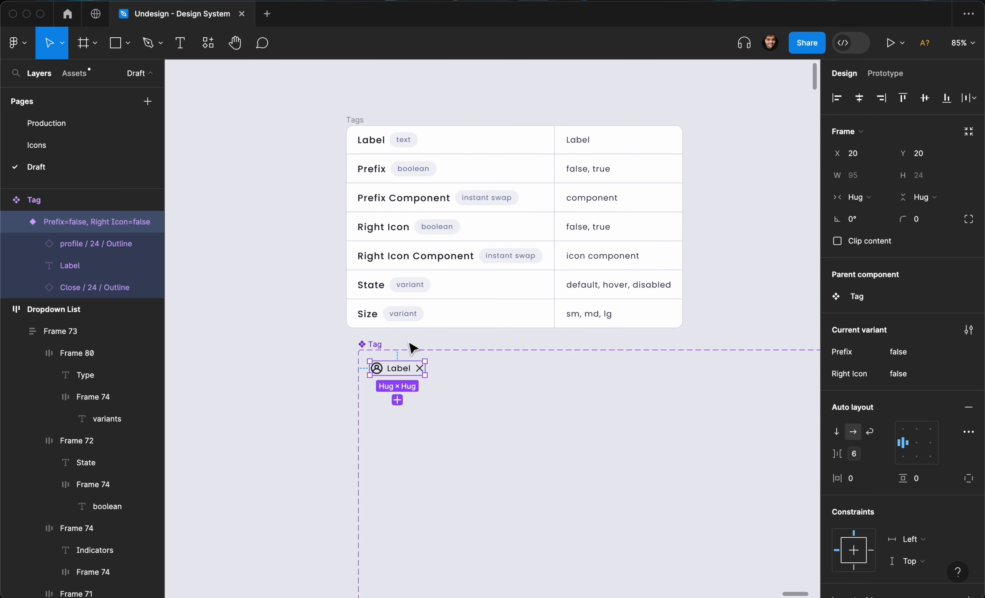
drag(394, 378, 601, 369)
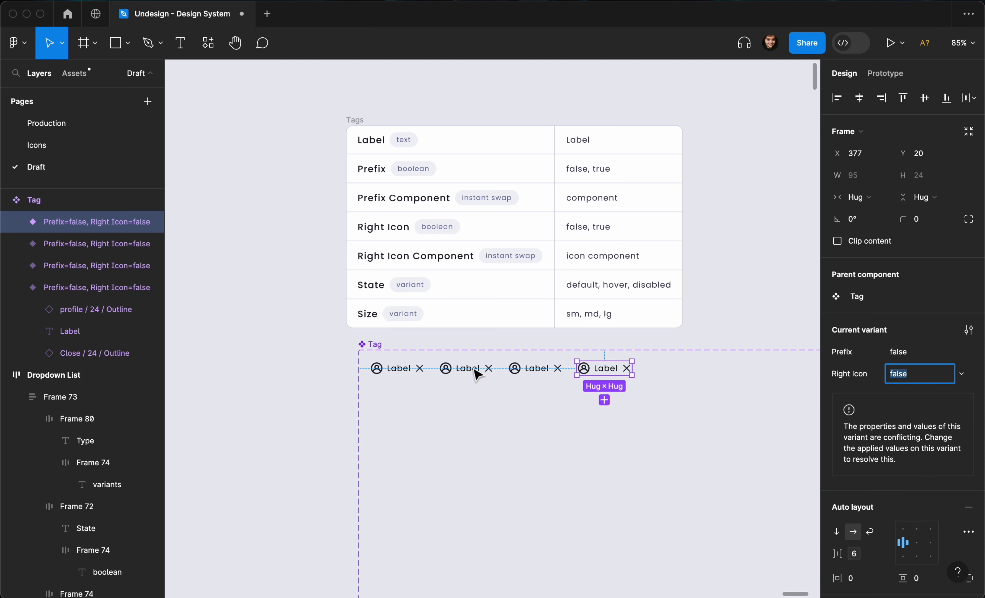
- Set the second Tag variant's Prefix to true, with Right Icon left false
click(467, 368)
shift+click(393, 377)
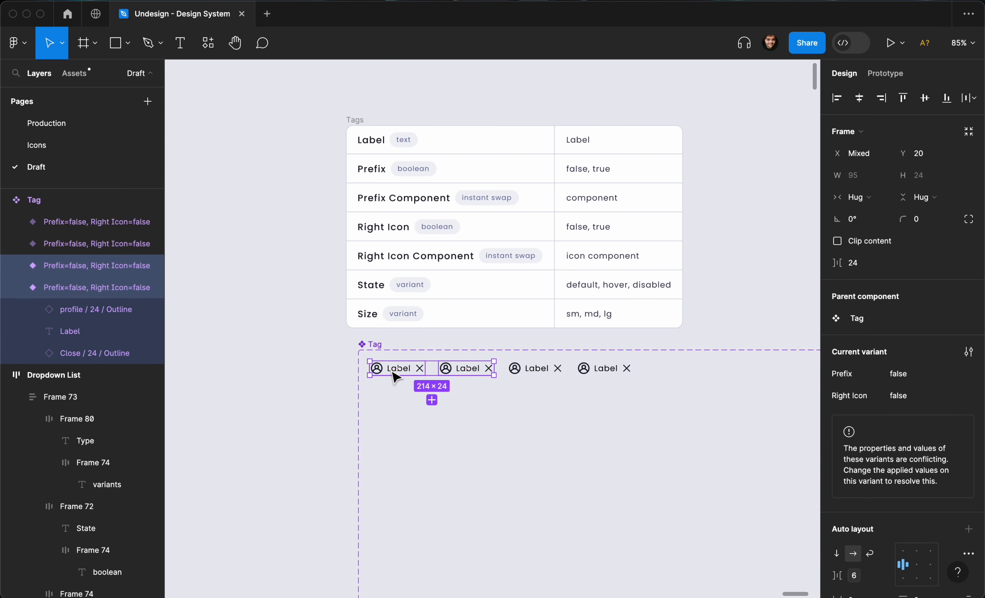
click(393, 376)
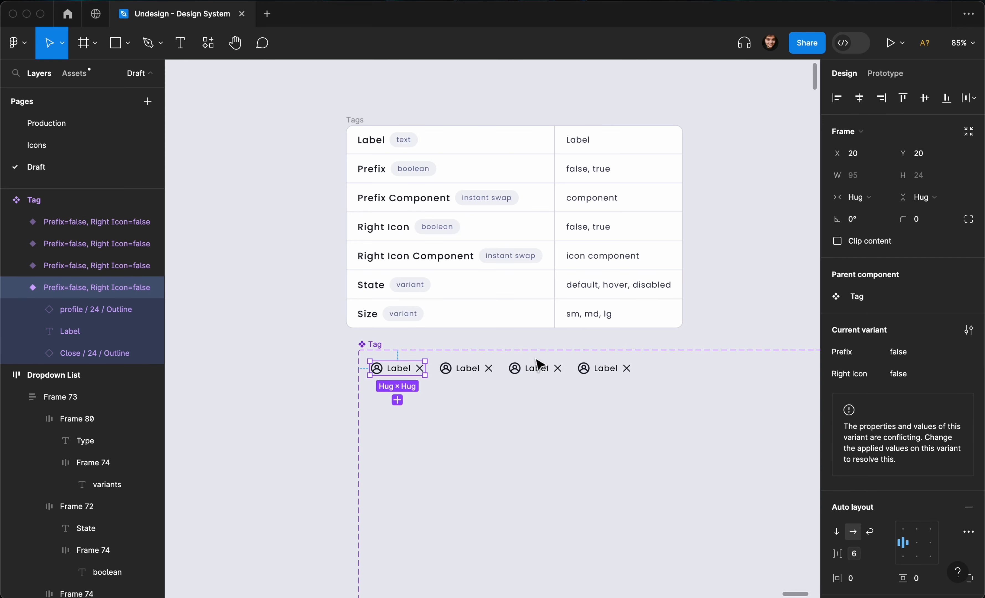
click(477, 377)
click(915, 353)
text(true)
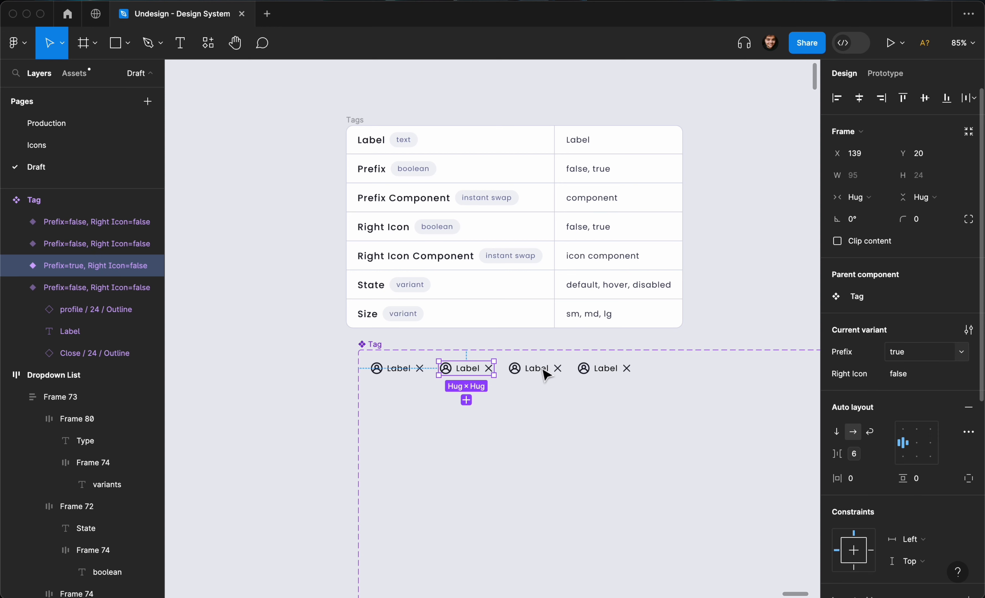
click(545, 368)
- Set both Prefix and Right Icon to true on the third variant
click(911, 374)
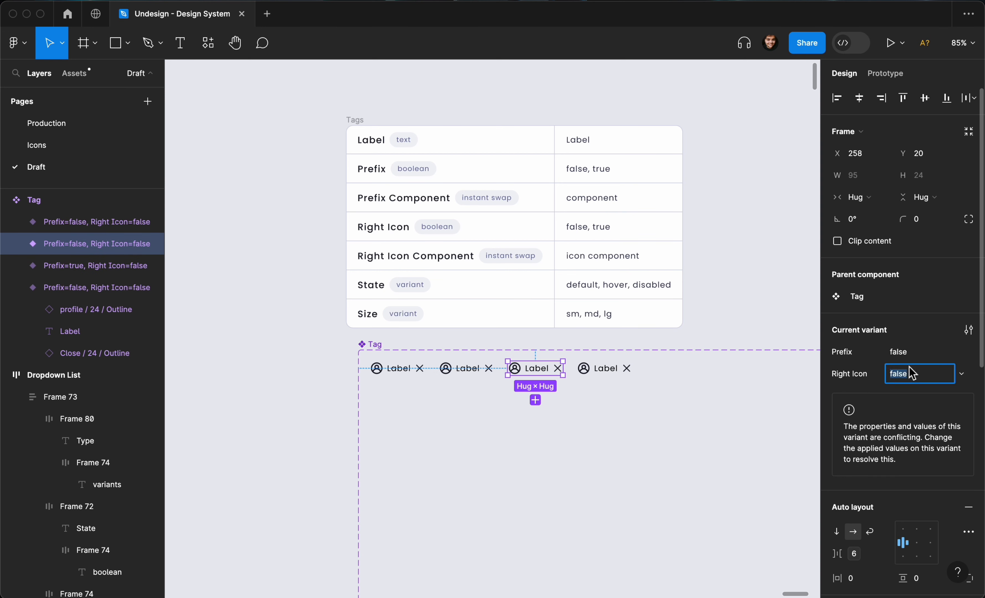
click(910, 360)
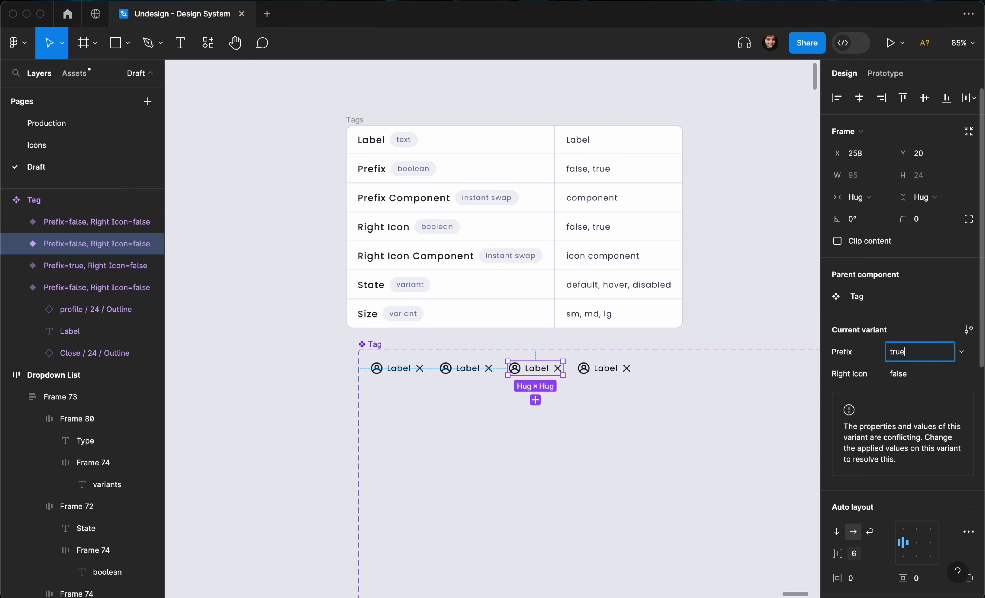
click(908, 375)
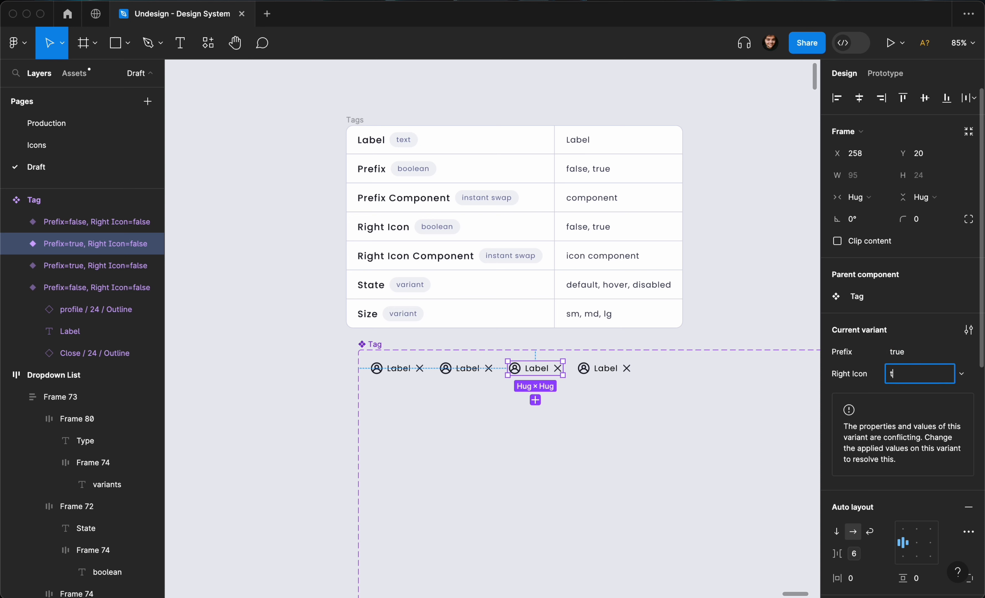
text(true)
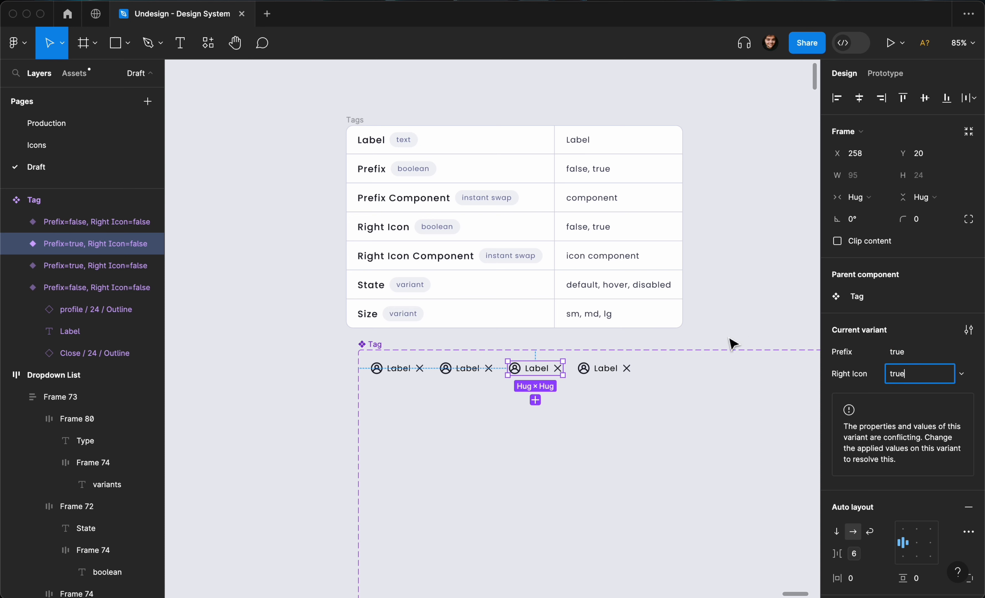
click(609, 381)
- Set the fourth variant's Right Icon to true, with Prefix left false
click(608, 371)
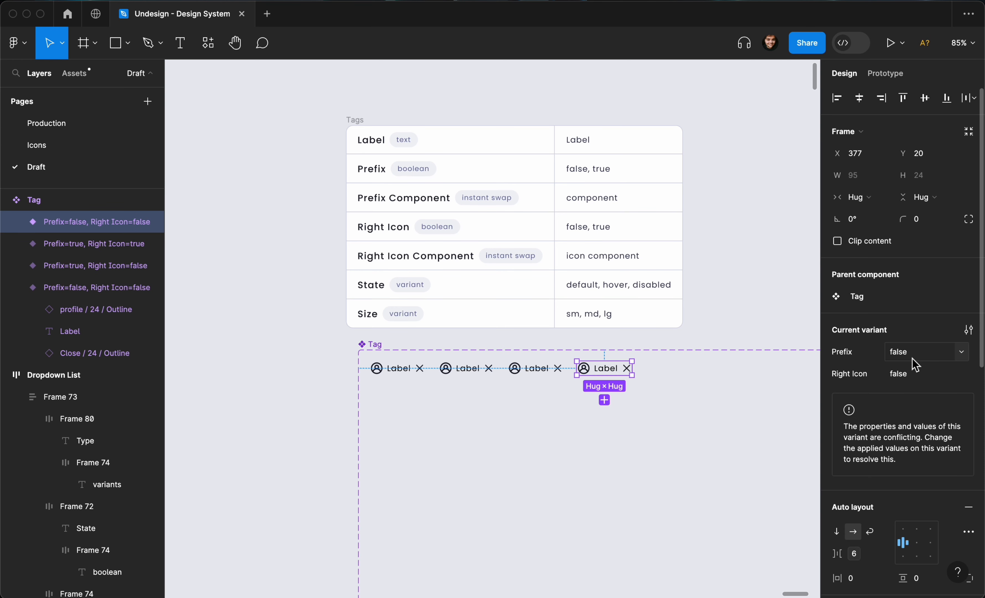
click(899, 374)
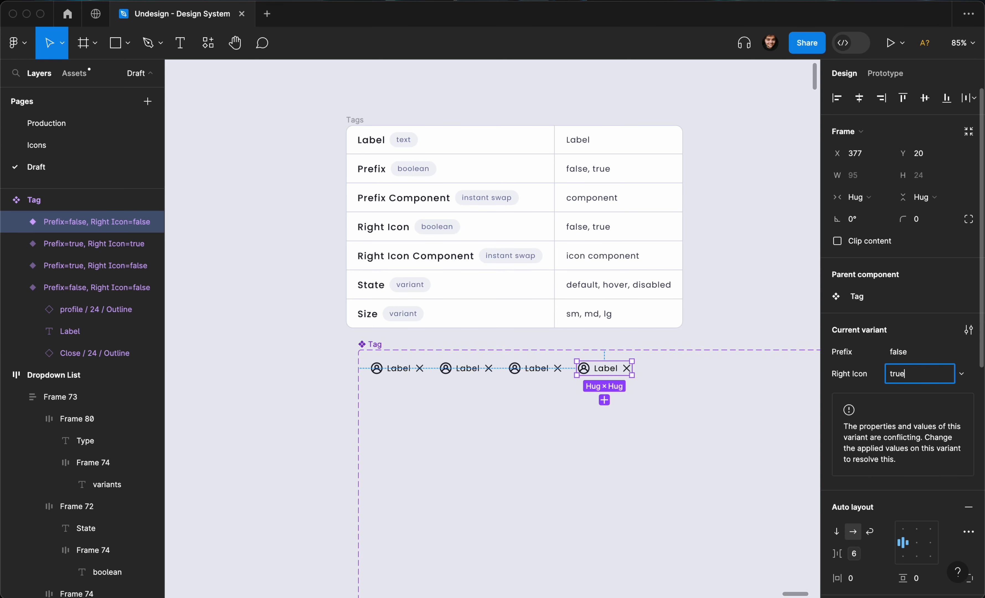
key(Return)
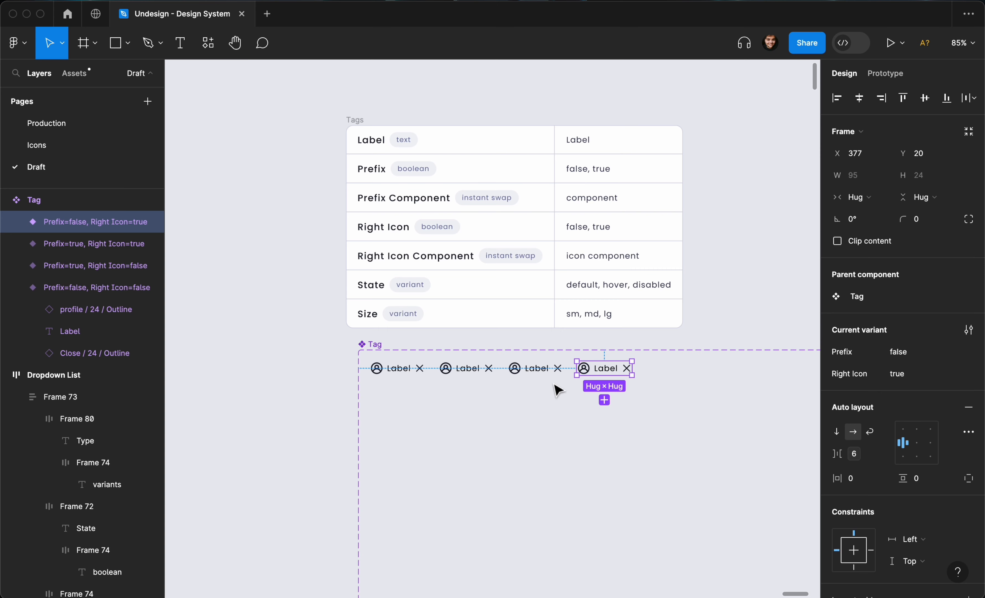
scroll(557, 391, up, 5)
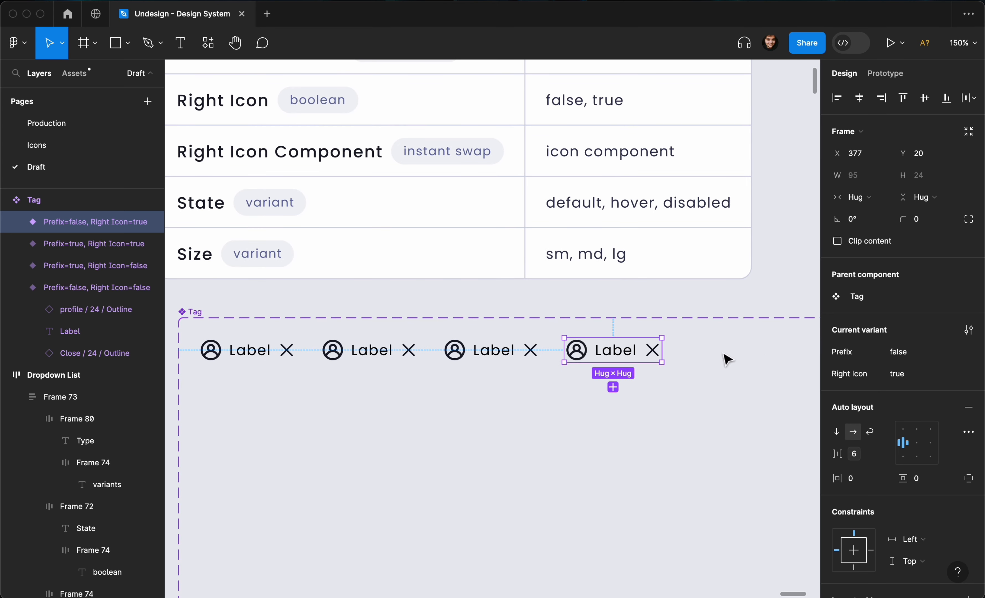
- Delete the profile icon from the fourth (false/true) variant
click(585, 359)
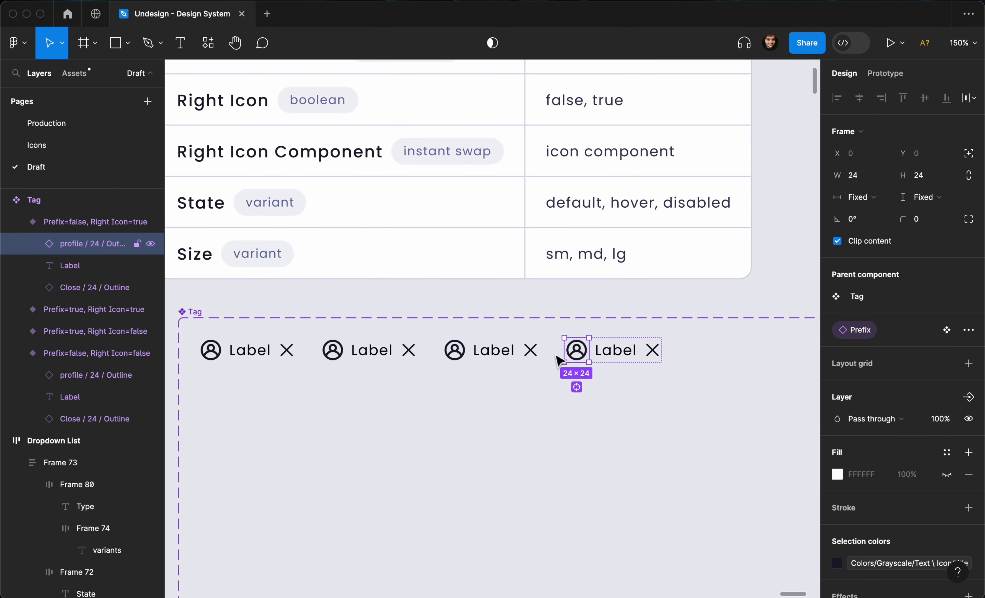
key(Delete)
click(502, 350)
scroll(502, 360, left, 3)
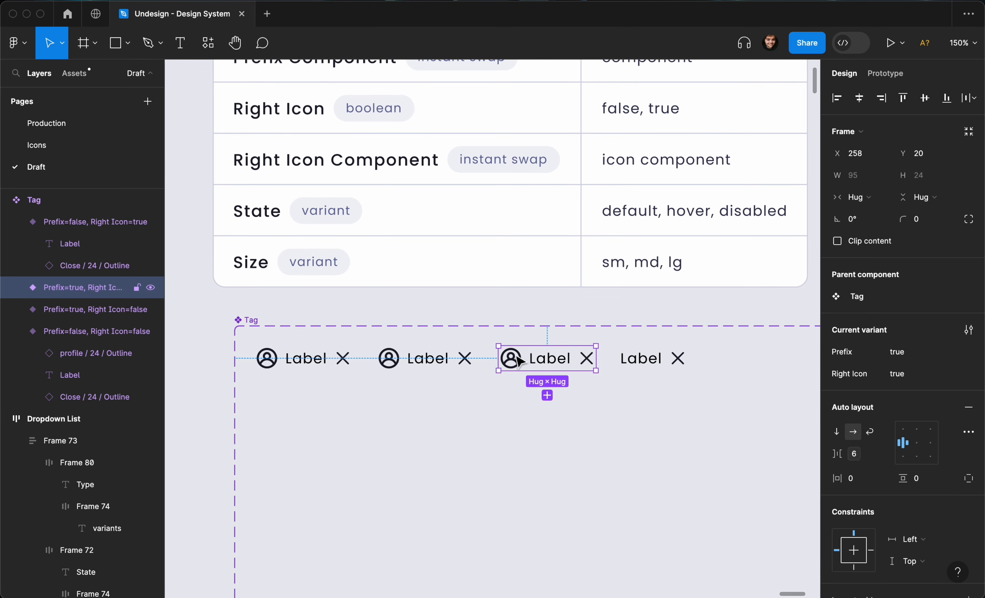
scroll(563, 358, left, 3)
scroll(583, 361, left, 1)
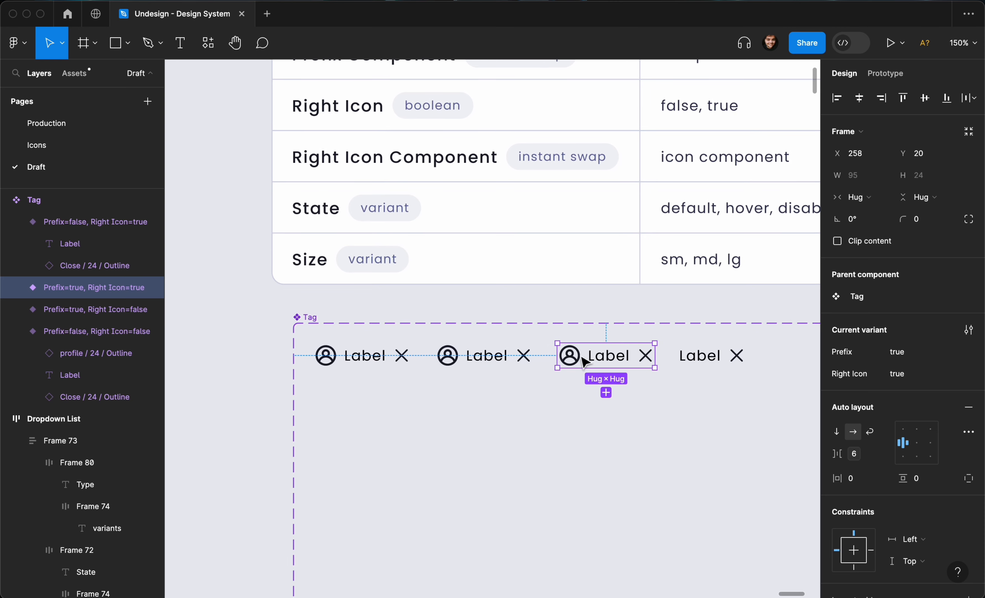
- Delete the close icon from the second (true/false) variant
click(487, 353)
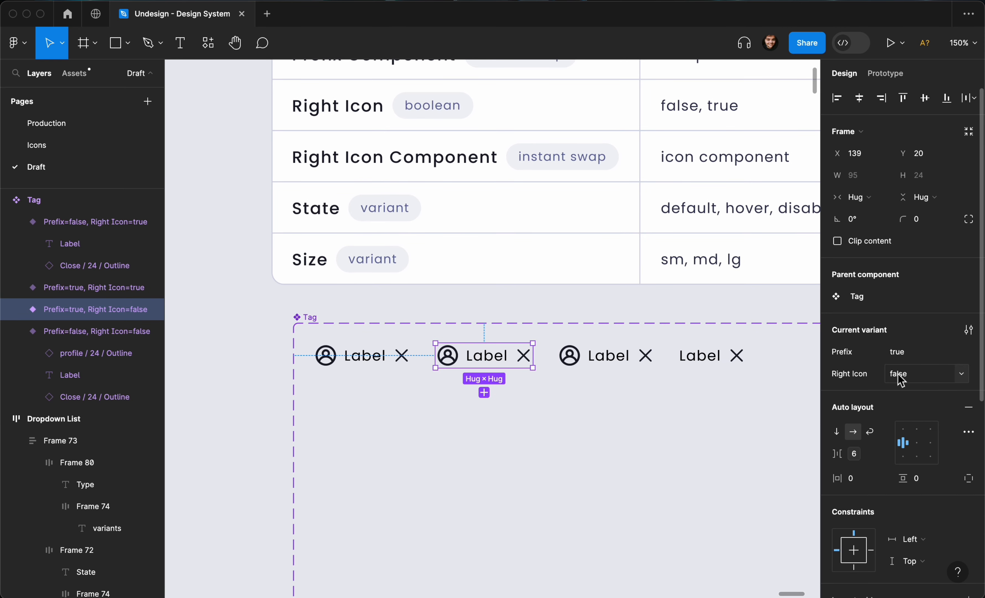
click(526, 364)
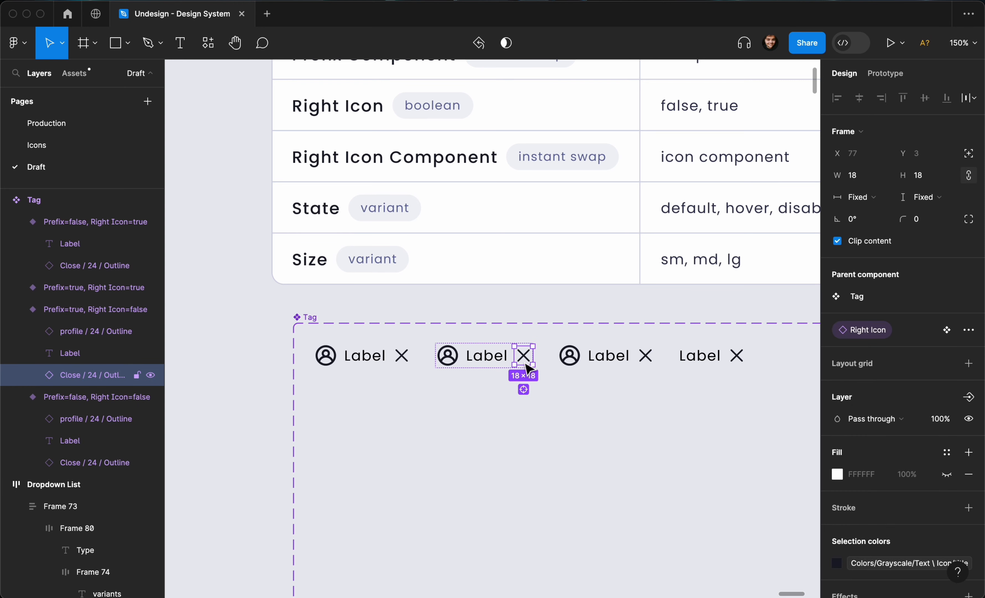
key(Delete)
scroll(521, 367, left, 2)
- Remove both icons from the first variant, leaving only Label, then zoom out with Shift+0
click(452, 368)
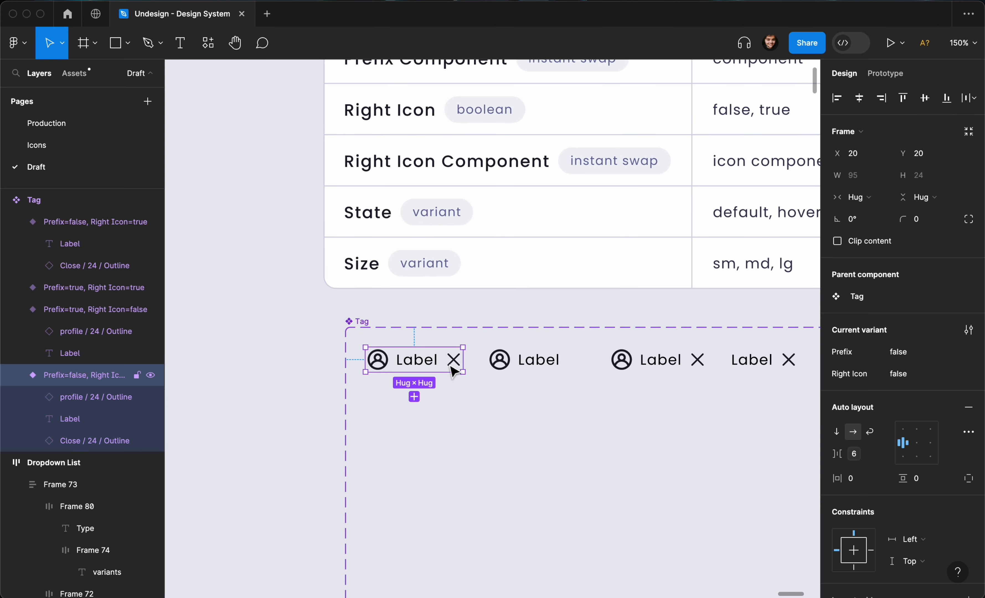
click(454, 365)
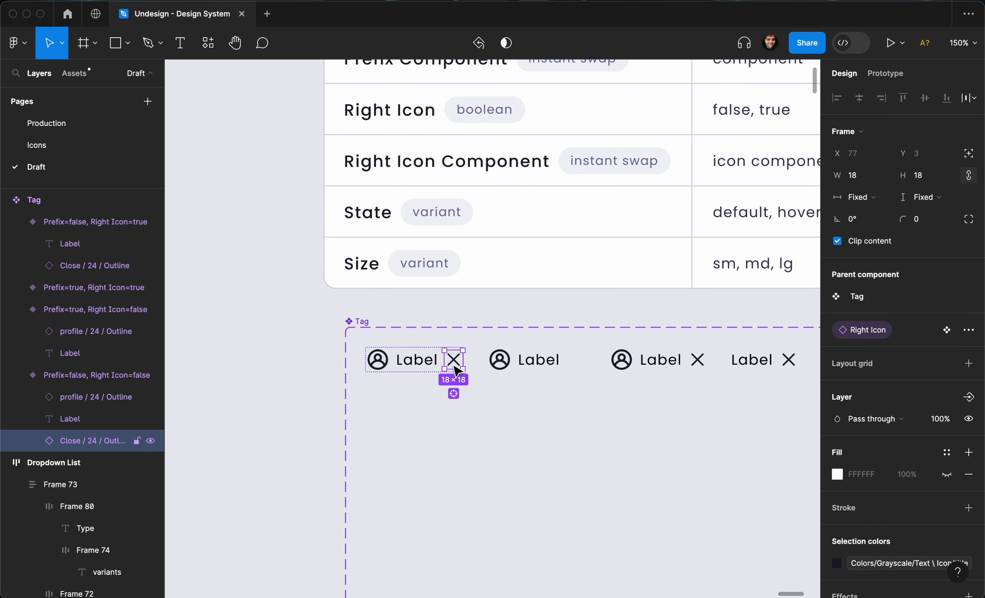
shift+click(381, 367)
key(Delete)
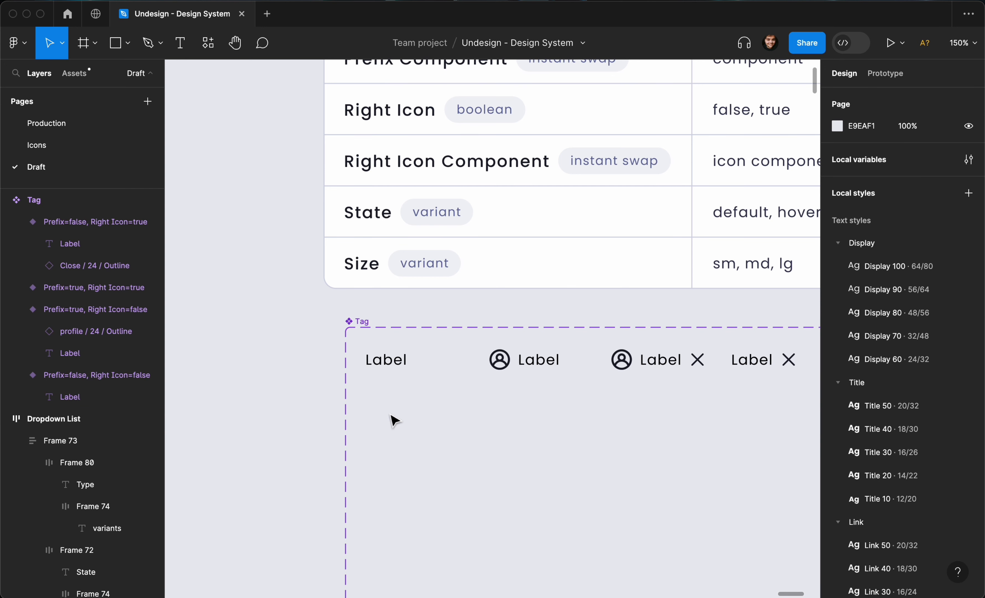
key(shift+0)
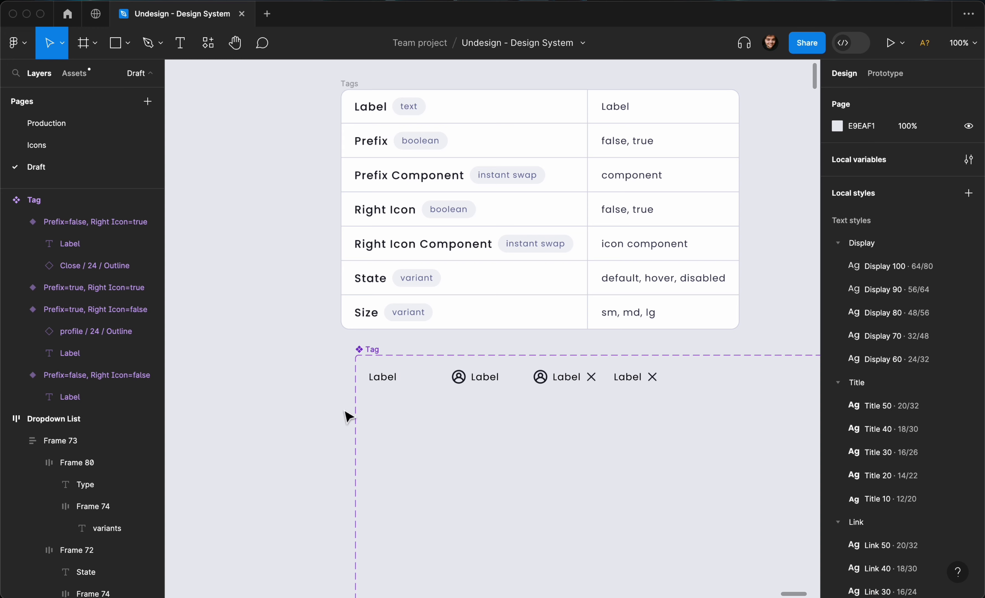
scroll(342, 401, down, 2)
drag(334, 368, 645, 403)
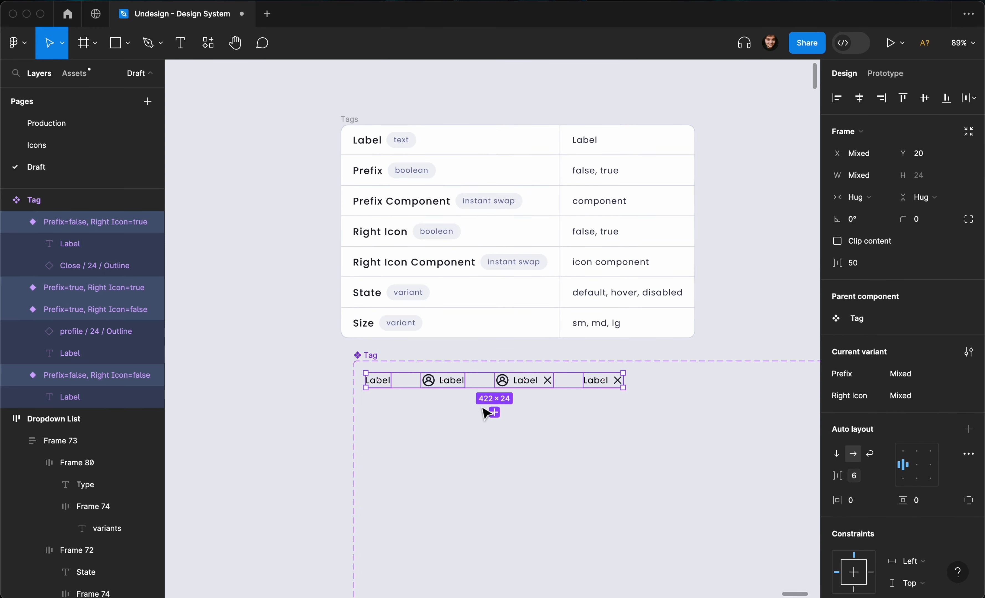
scroll(483, 410, up, 3)
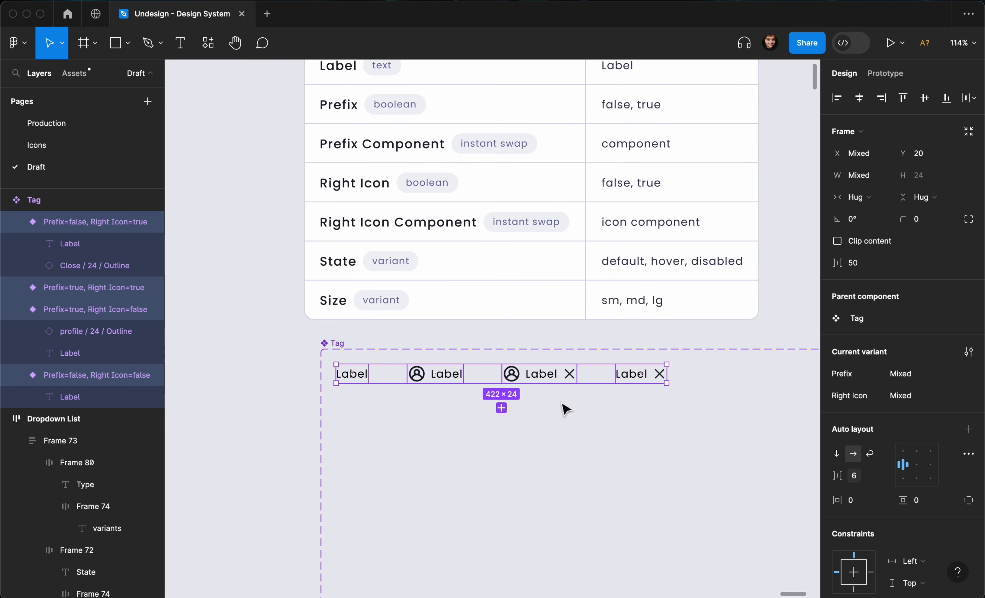
scroll(864, 401, down, 3)
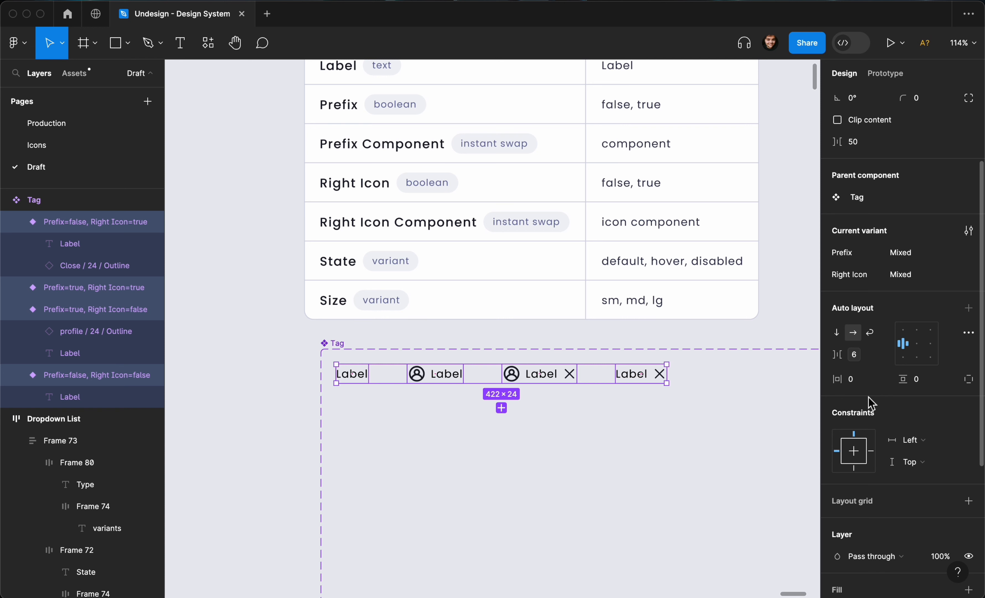
scroll(719, 410, down, 3)
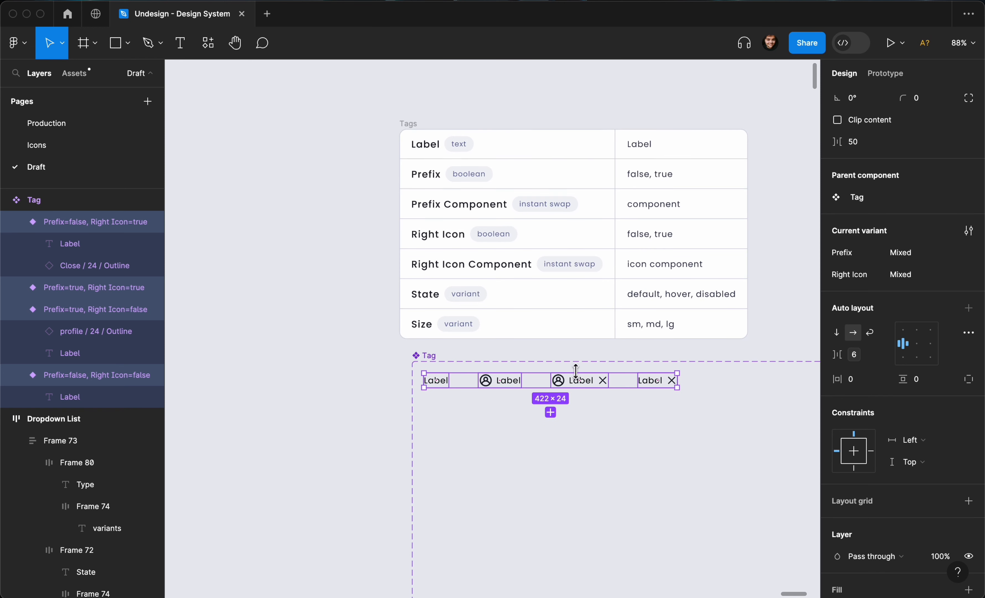
- Duplicate the Right Icon table row as a new Outline row with a boolean type badge
click(502, 269)
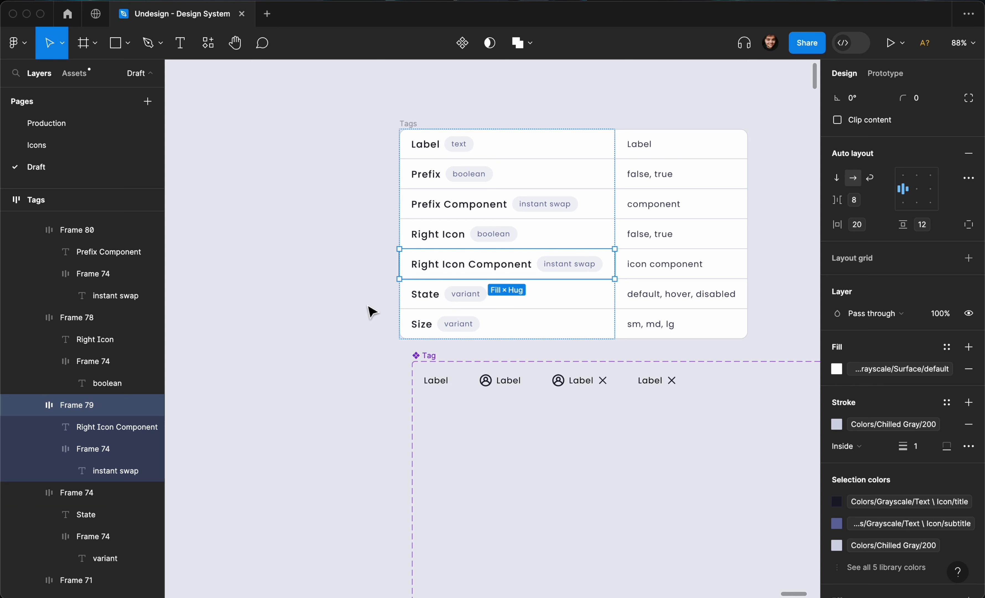
key(ctrl+d)
double_click(445, 295)
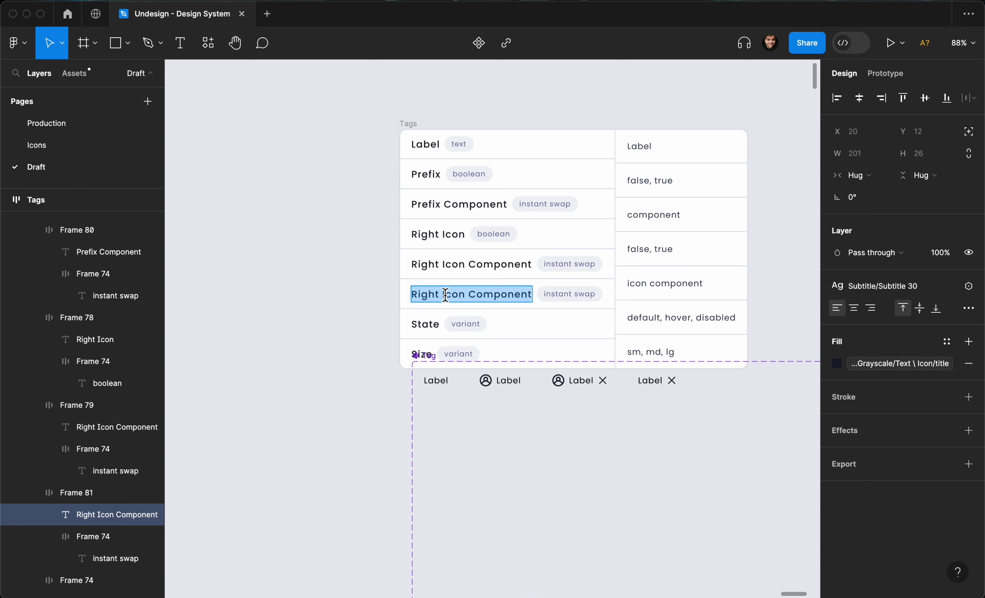
text(Outline)
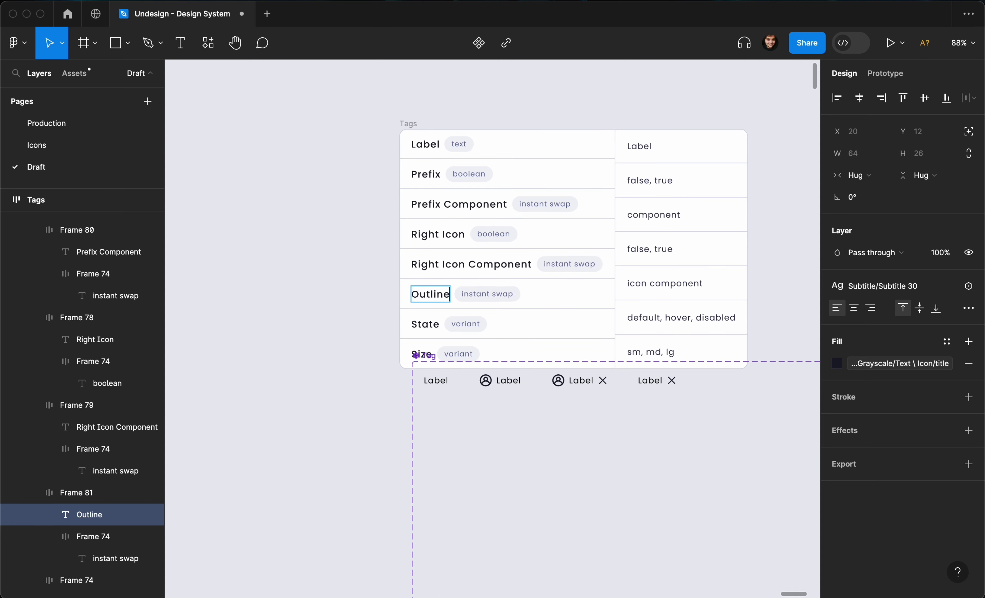
double_click(479, 293)
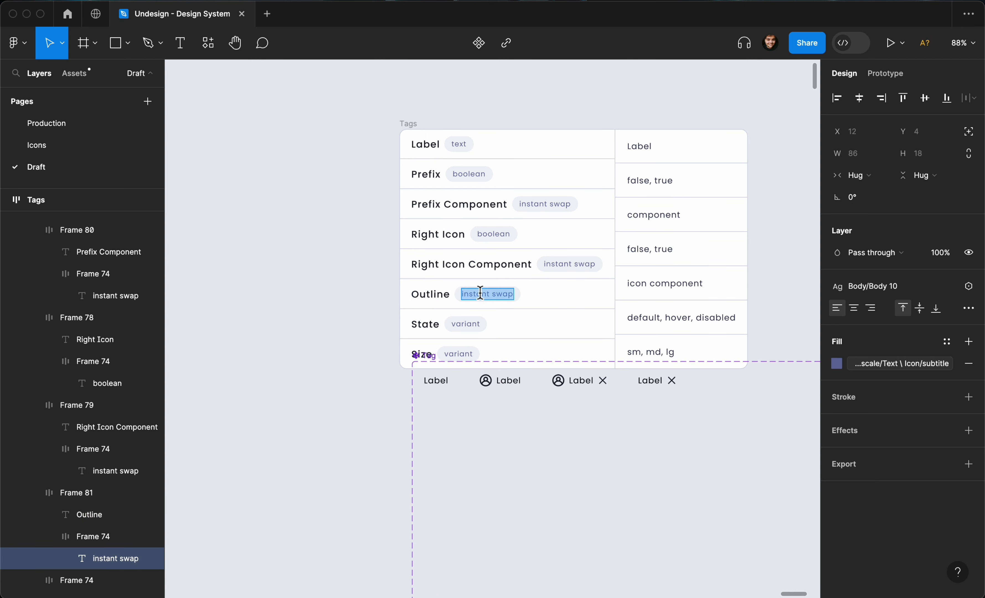
text(boolean)
key(Escape)
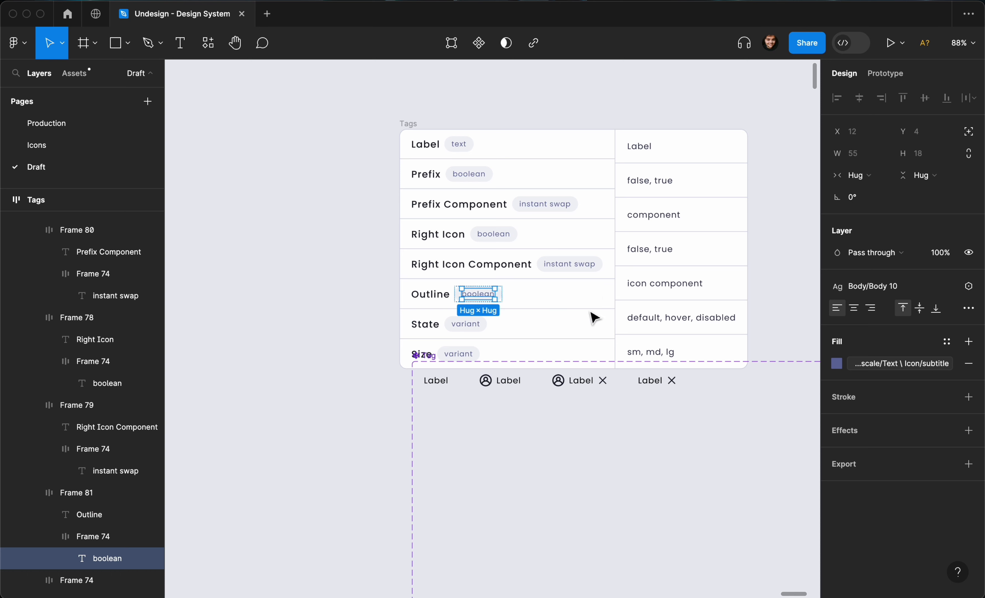
- Give the Outline row a false, true value and shift the Tags table up and right
click(657, 262)
key(super+d)
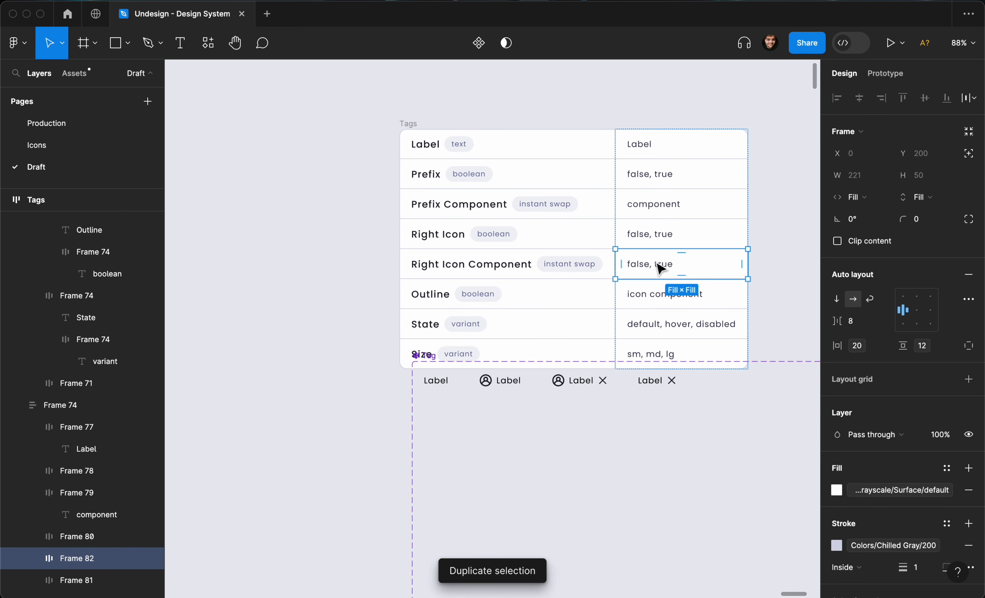
key(Down)
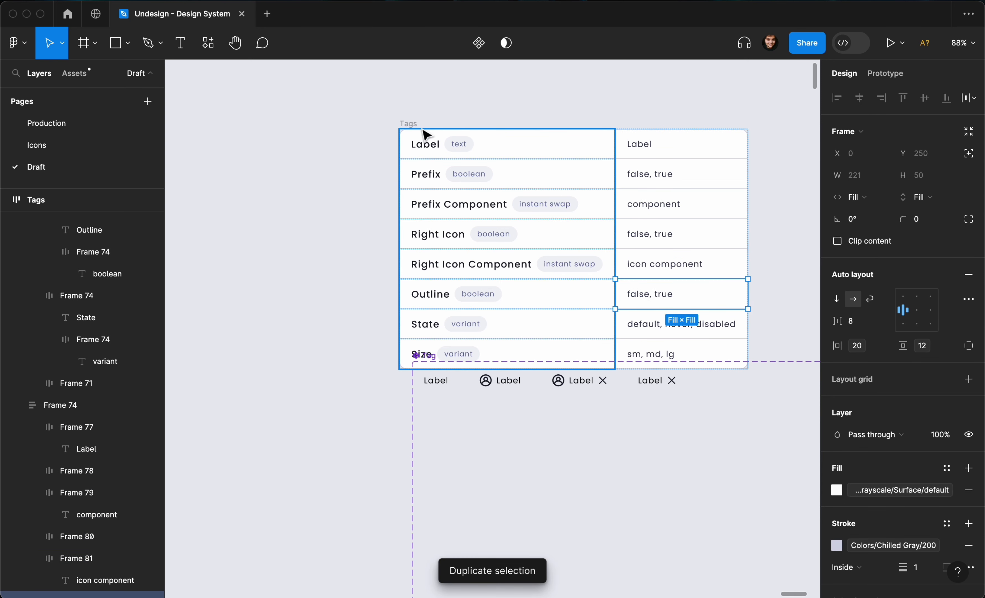
drag(421, 131, 459, 94)
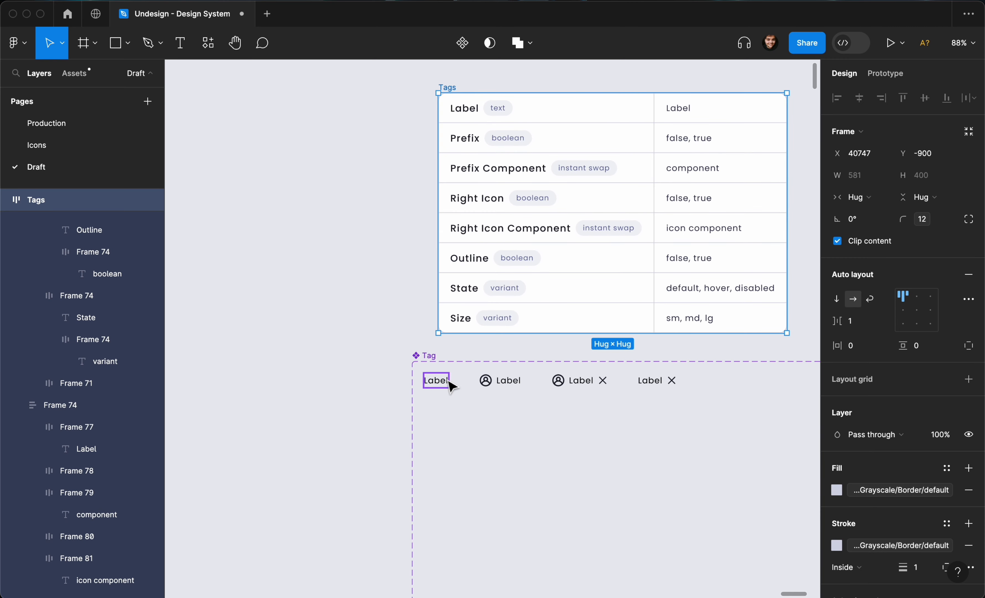
- Fill all four Tag variants with Primary/Surface/default-subtle
scroll(450, 387, up, 3)
drag(262, 404, 787, 375)
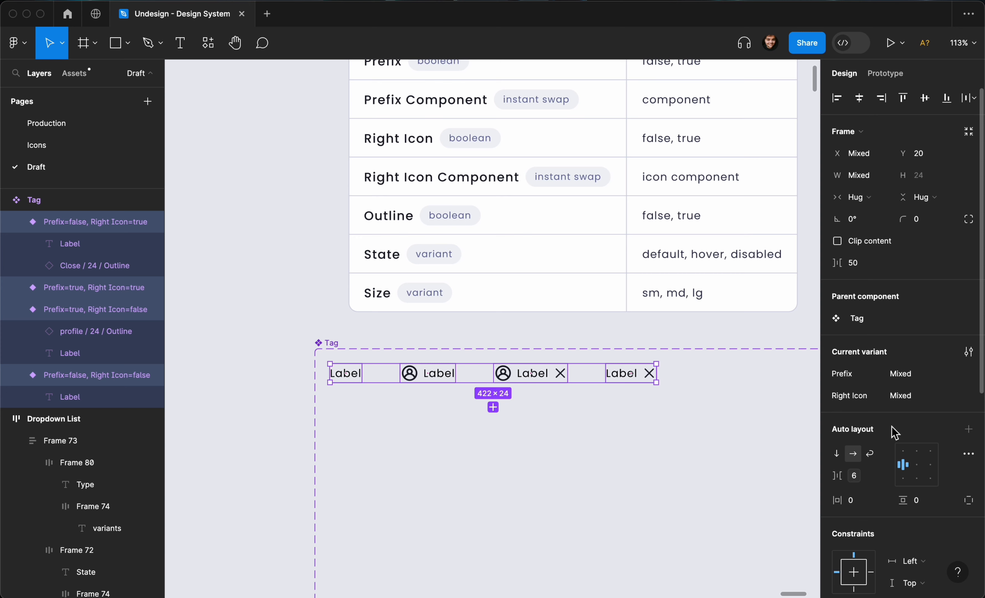
scroll(896, 433, down, 3)
scroll(896, 436, down, 2)
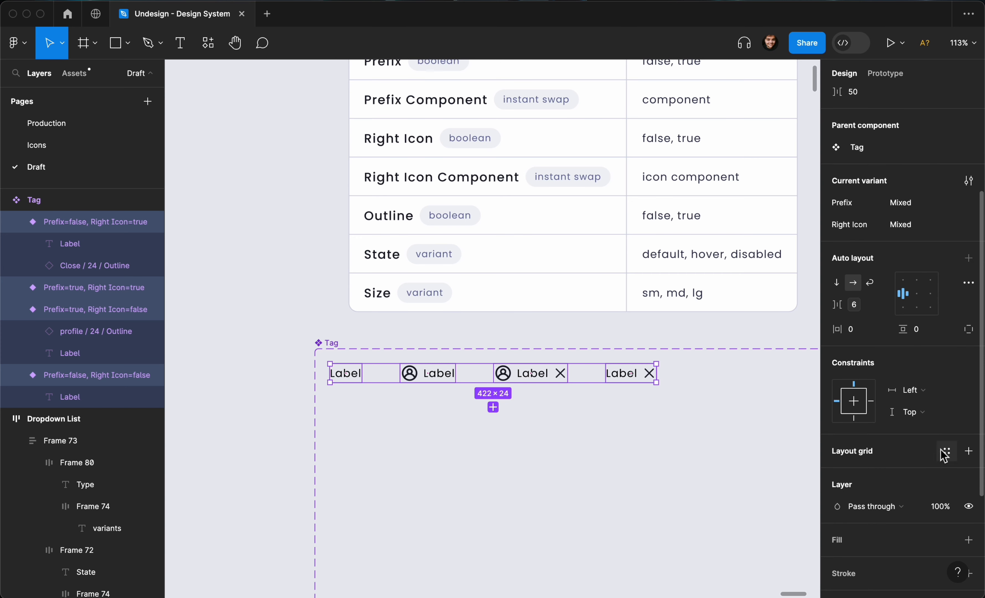
click(944, 452)
click(915, 443)
scroll(926, 484, down, 3)
click(946, 454)
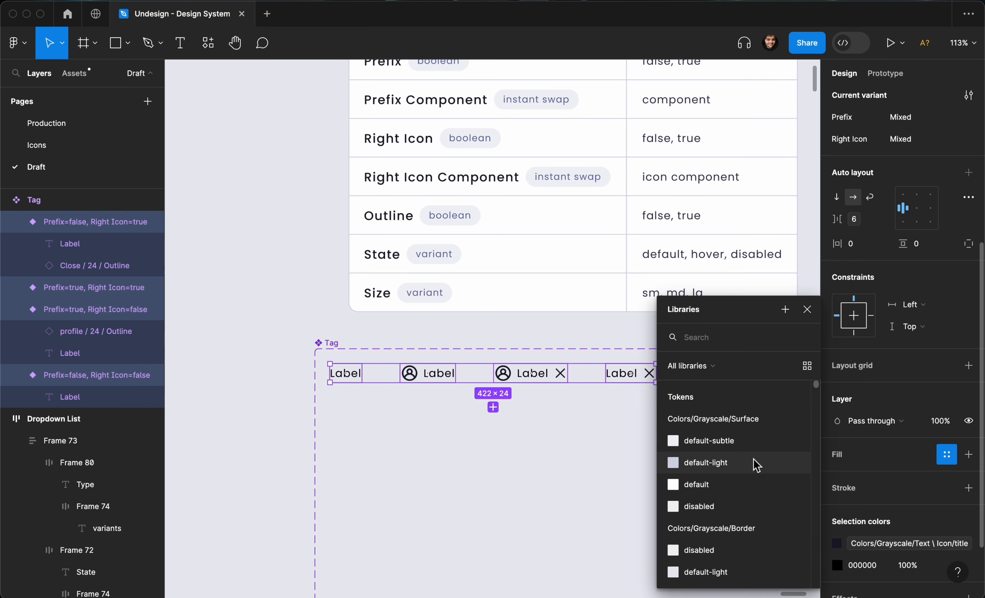
scroll(757, 464, down, 1)
text(primary)
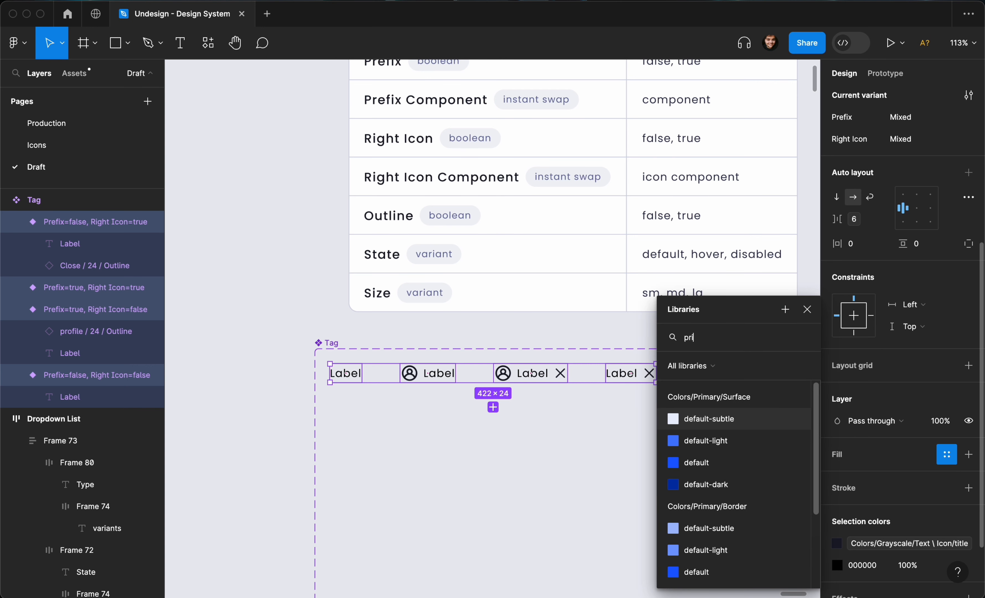
click(735, 420)
- Recolour the black text and icons with Primary/Text \ Icon/link-dark
scroll(831, 409, down, 5)
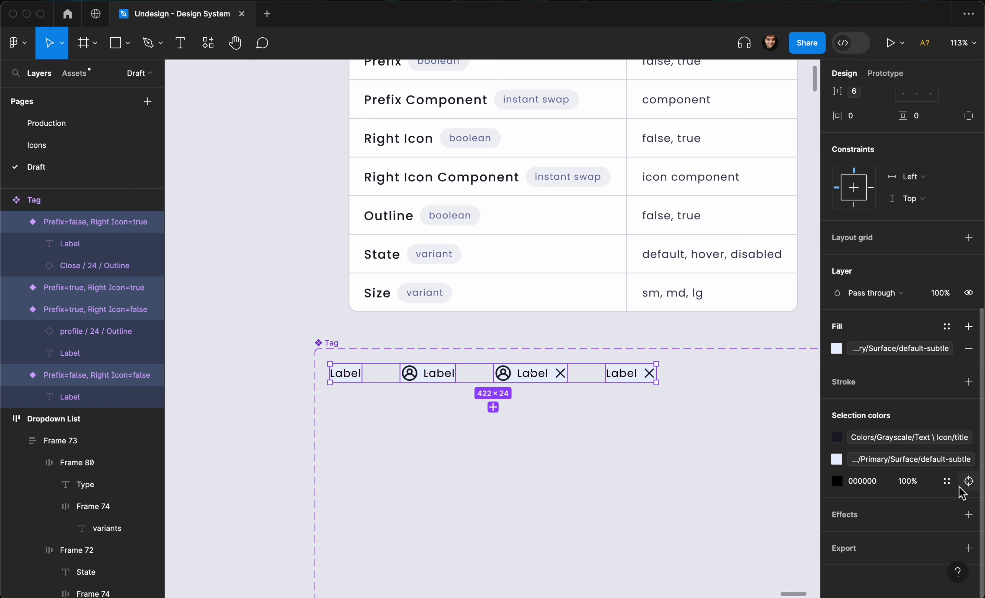
click(947, 482)
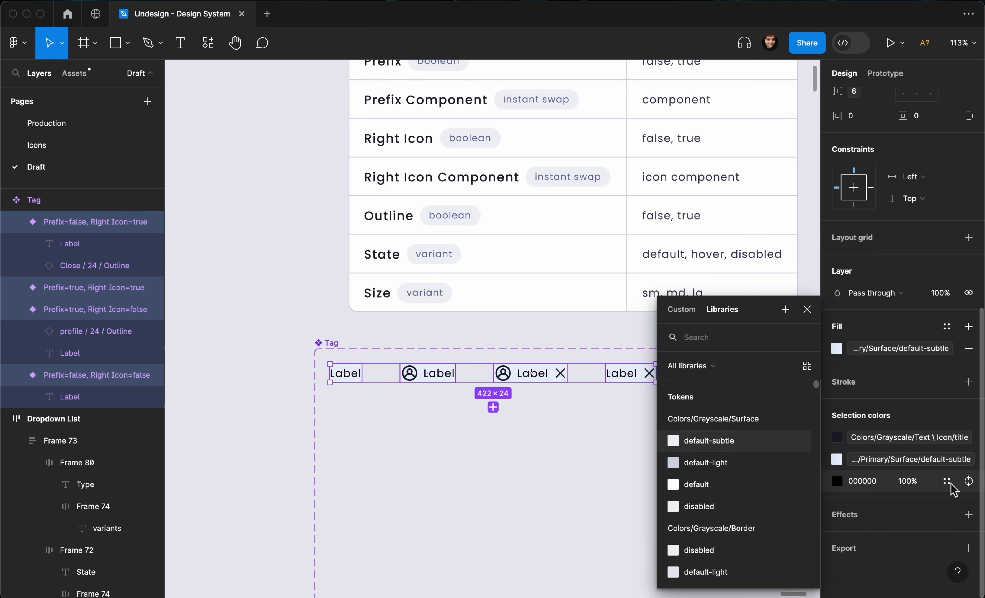
text(tit)
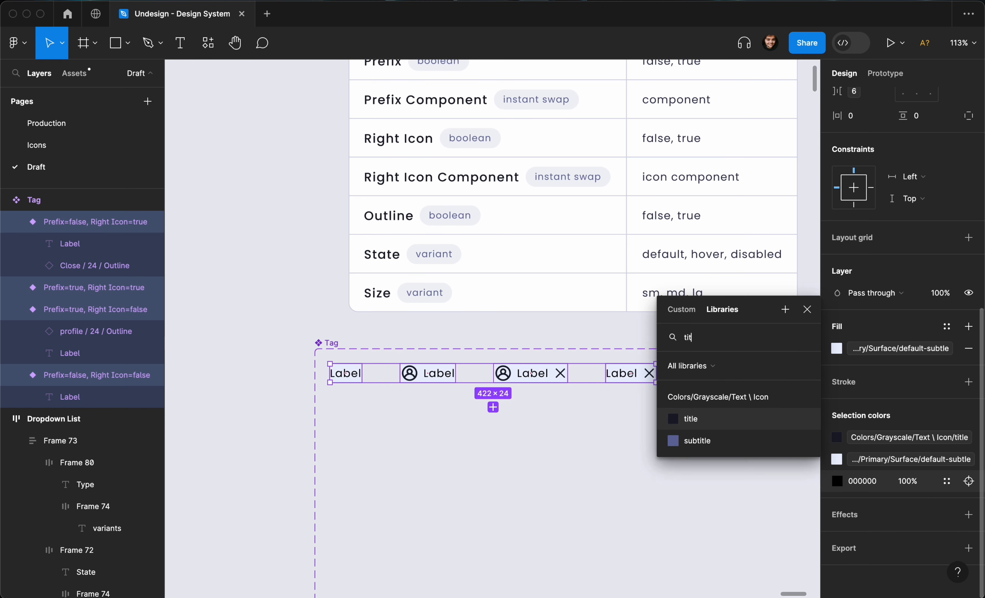
click(731, 419)
click(901, 460)
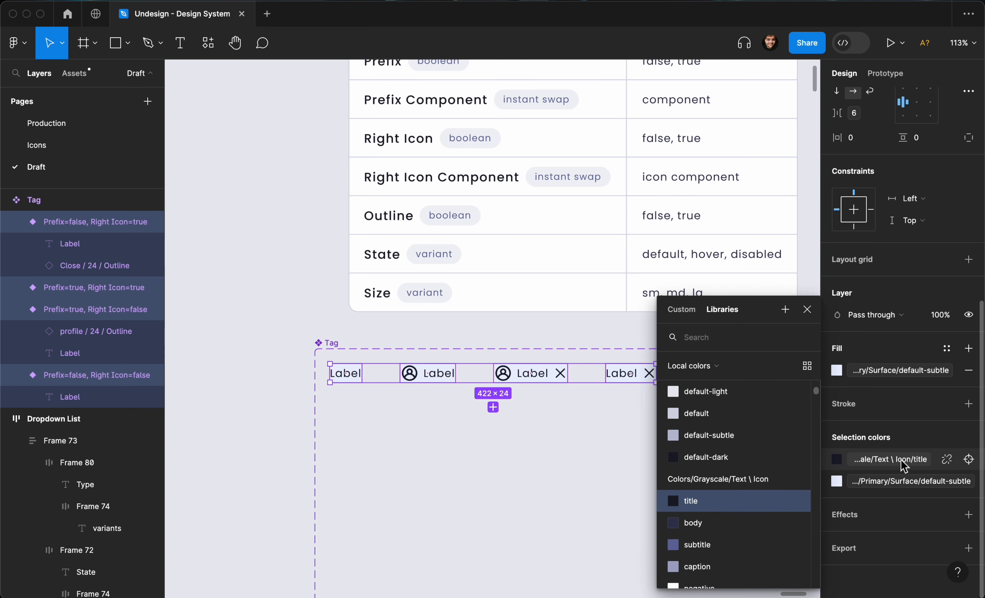
text(text)
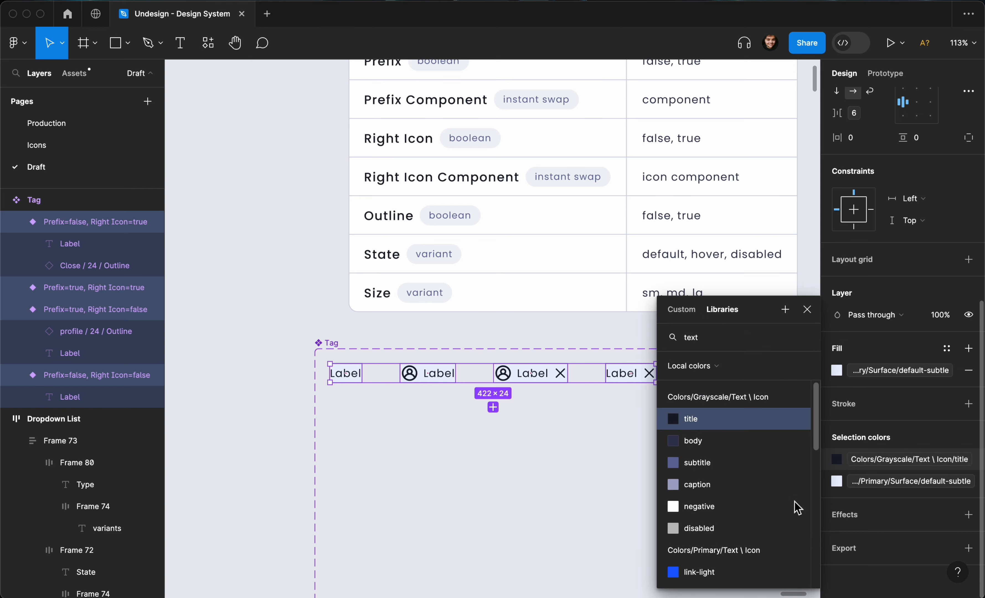
scroll(757, 506, down, 5)
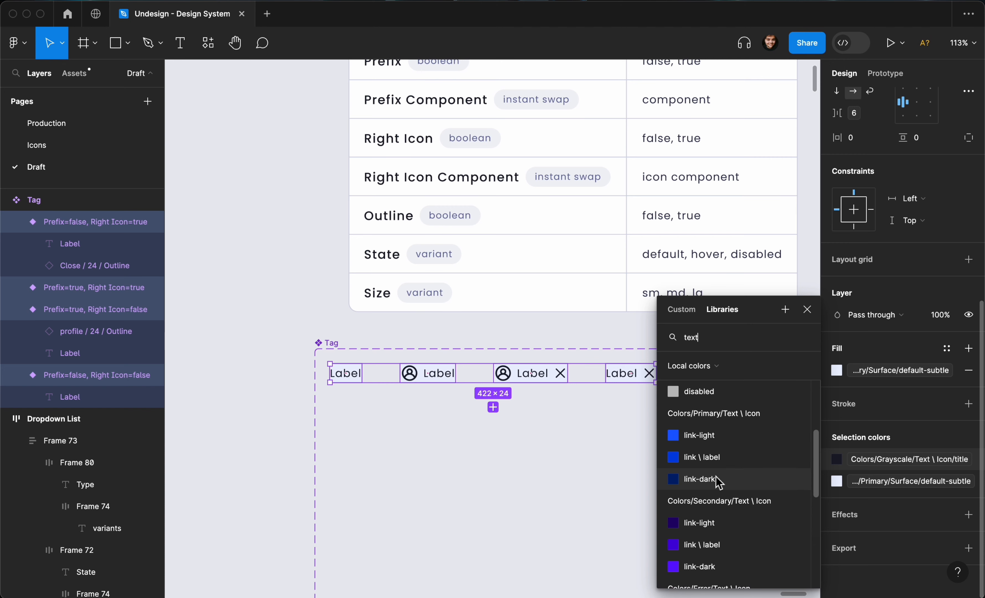
click(719, 479)
scroll(664, 439, up, 5)
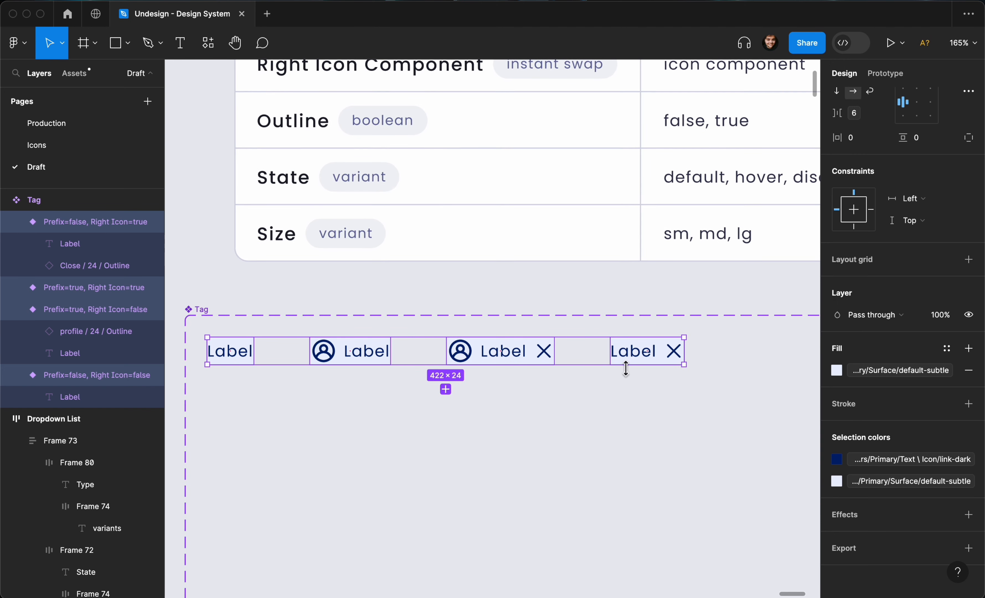
scroll(625, 368, down, 3)
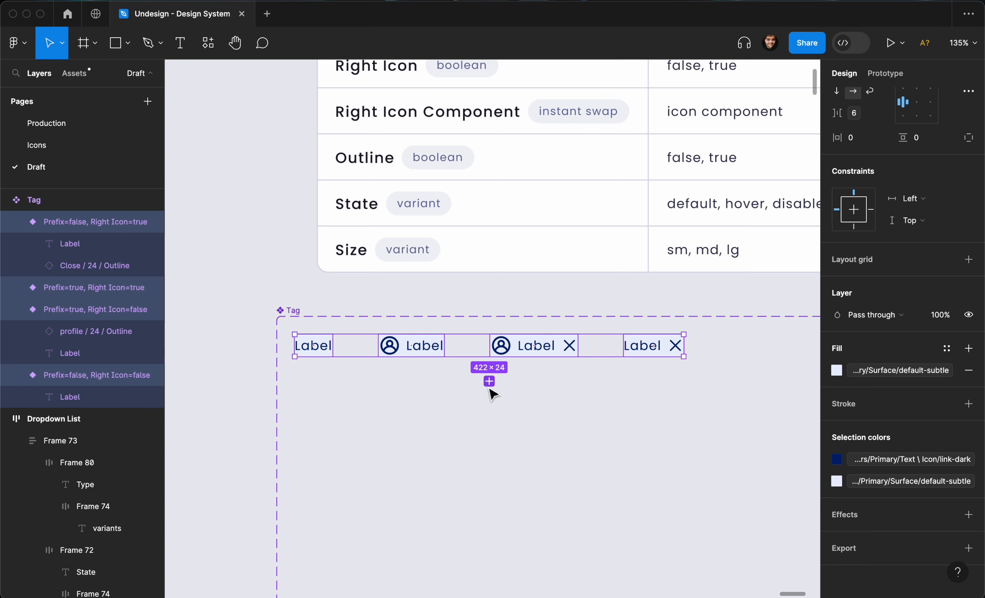
scroll(417, 394, down, 3)
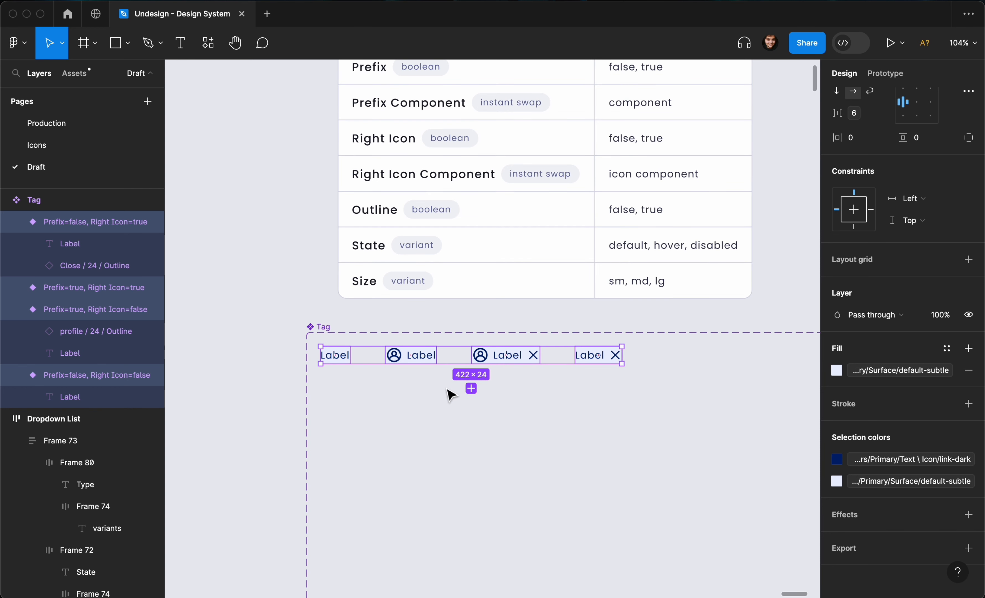
scroll(947, 284, up, 3)
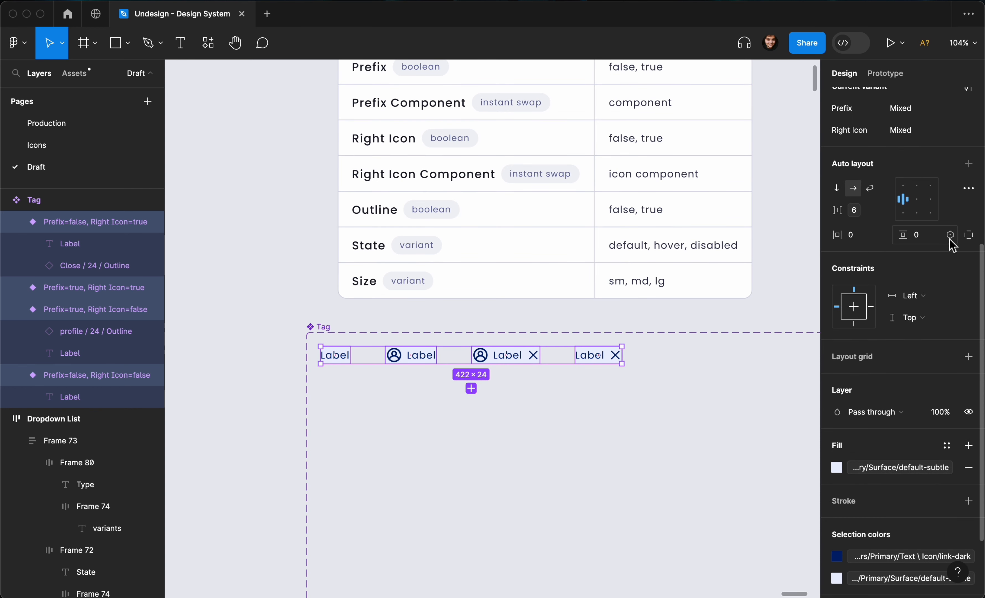
- Duplicate the Outline row of the table and rename it Pill
scroll(512, 214, down, 3)
click(479, 214)
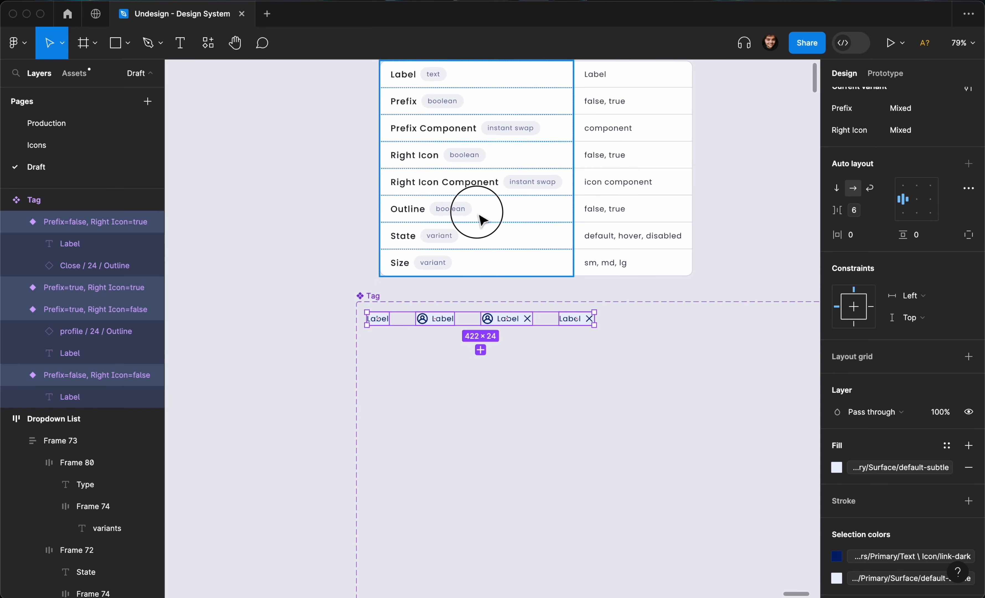
key(super+d)
scroll(421, 212, up, 2)
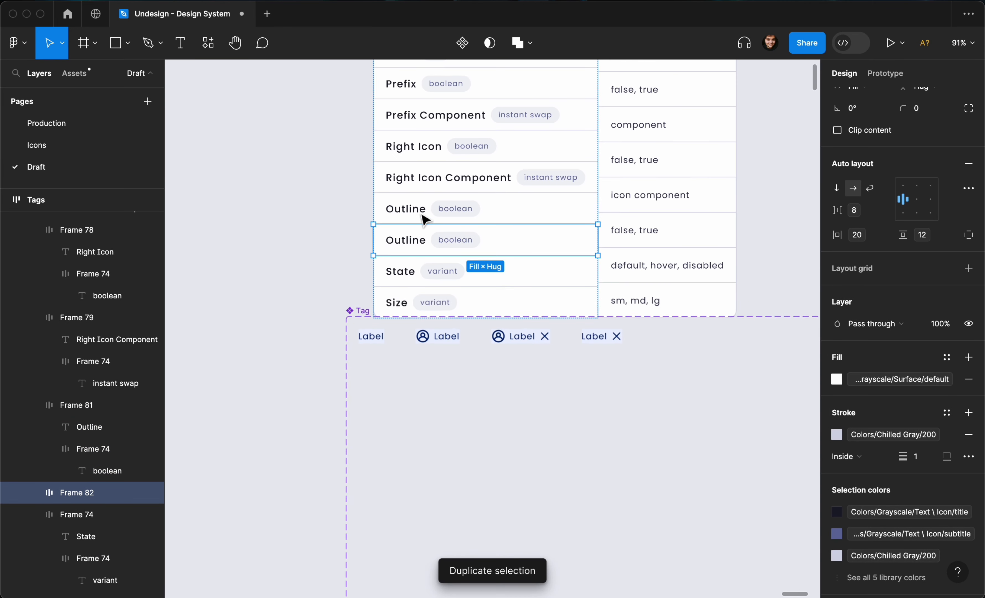
double_click(419, 244)
text(Pill)
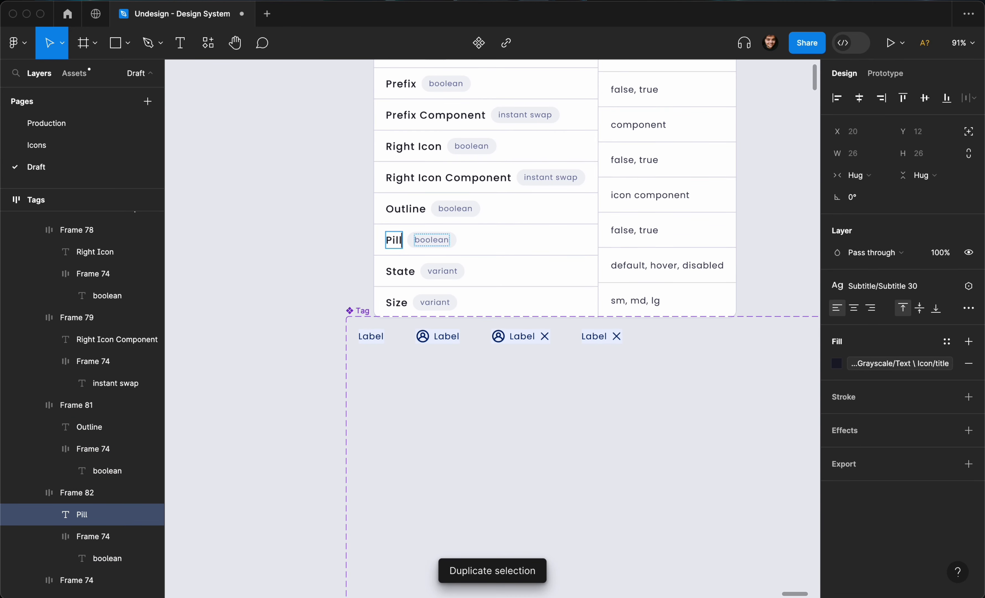
- Add a false, true value for Pill and move the Tags table above the Tag component
click(631, 226)
double_click(631, 225)
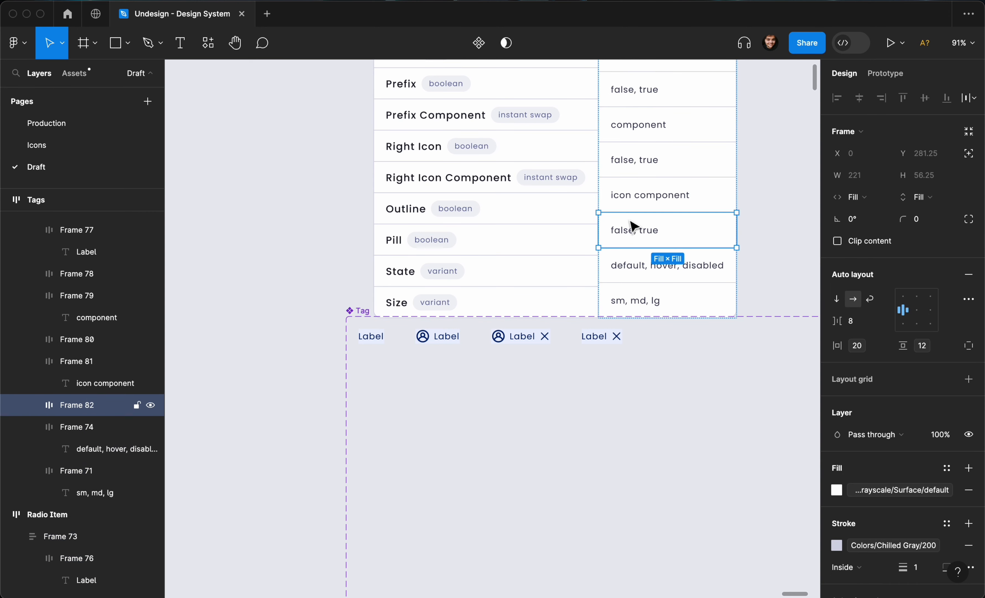
key(super+d)
scroll(387, 244, down, 5)
click(345, 238)
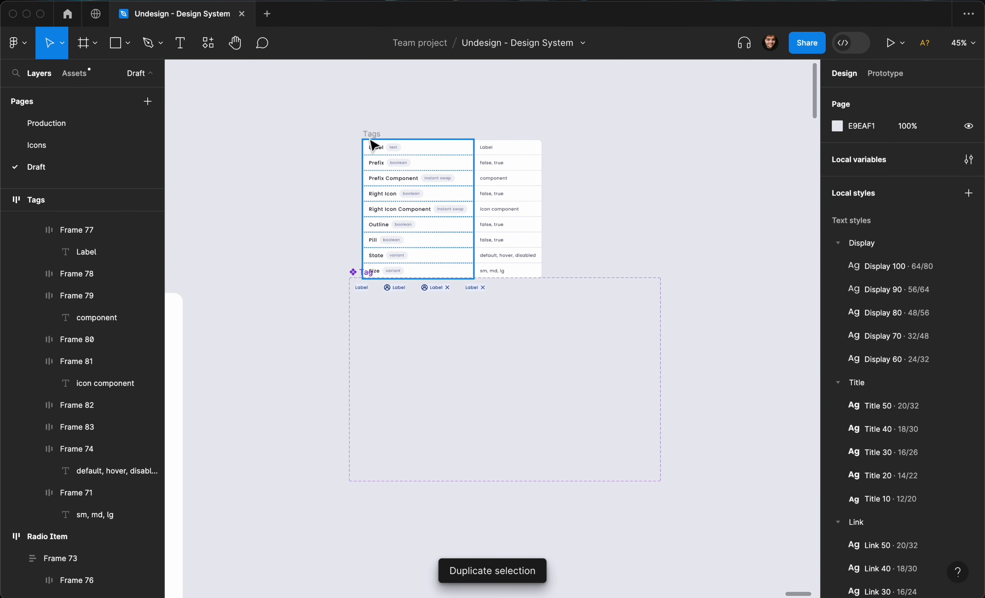
click(371, 128)
drag(372, 127, 373, 98)
- Set the Tag variants' padding to the 2xs variable vertically and sm horizontally
scroll(406, 268, up, 10)
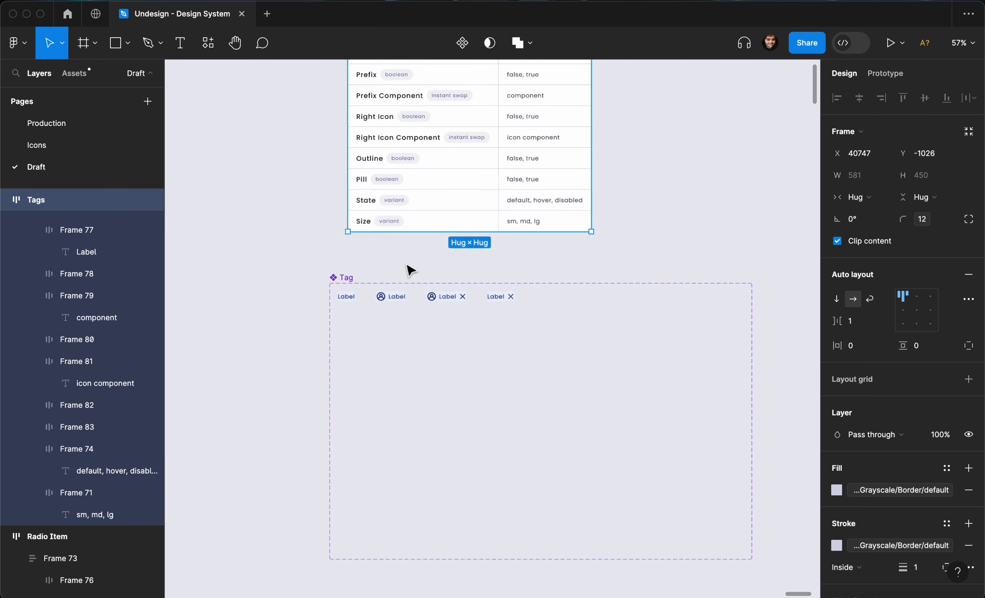
drag(226, 249, 704, 353)
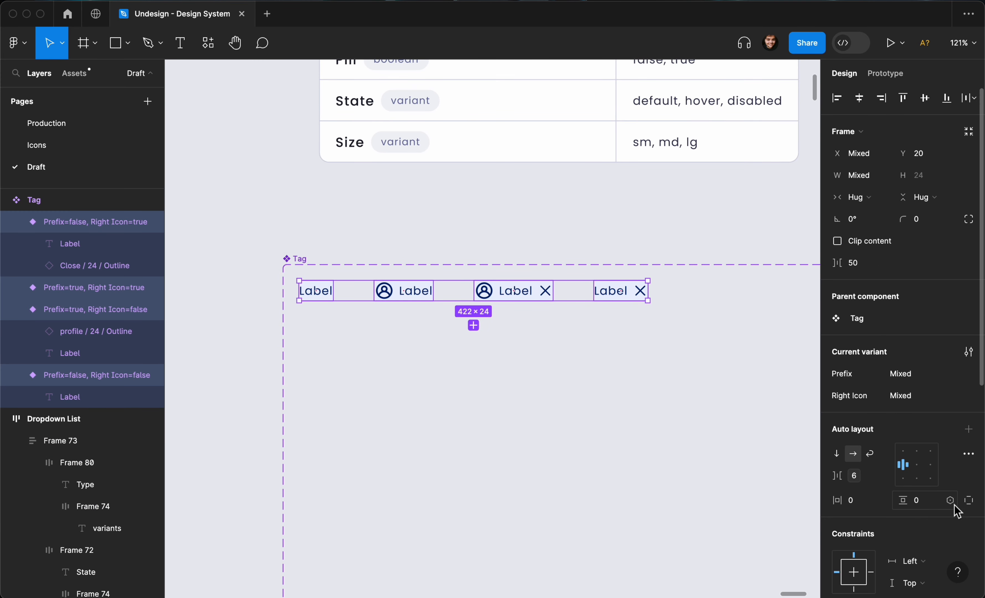
click(951, 501)
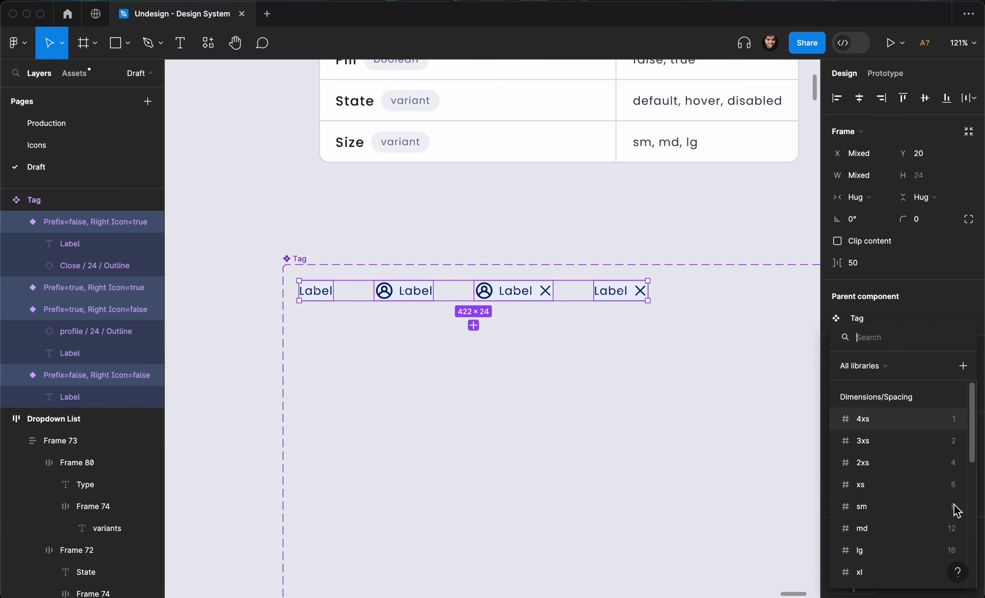
click(910, 467)
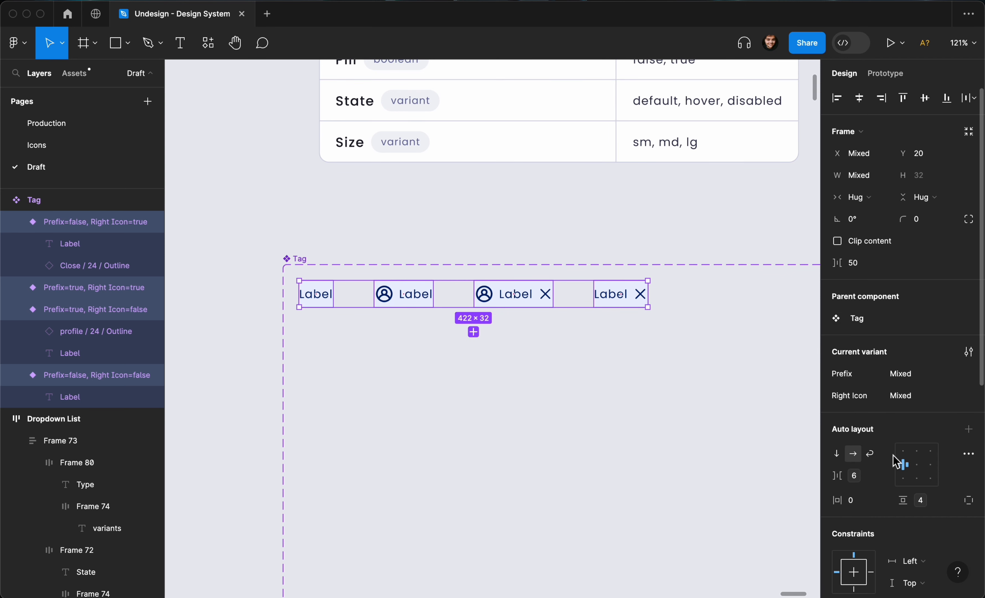
click(884, 500)
click(885, 507)
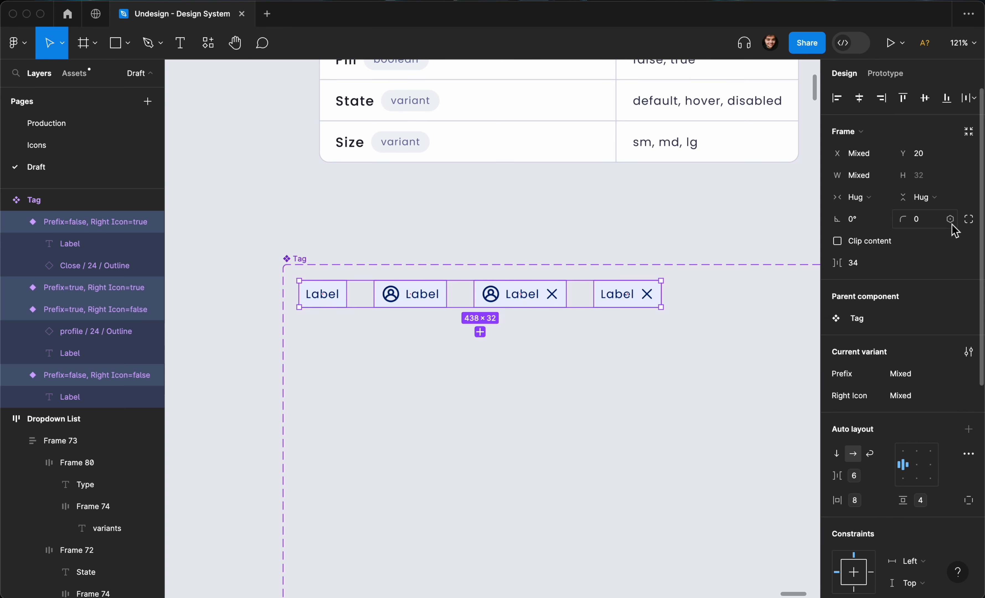
- Round the Tag variants' corners with the lg radius variable
click(951, 220)
scroll(911, 370, down, 5)
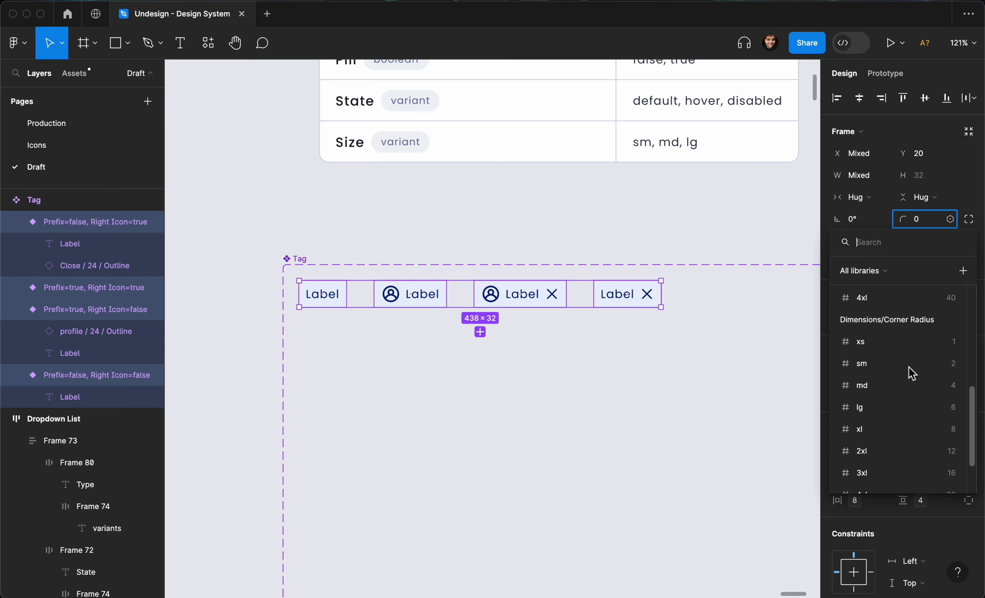
scroll(911, 375, down, 1)
click(911, 379)
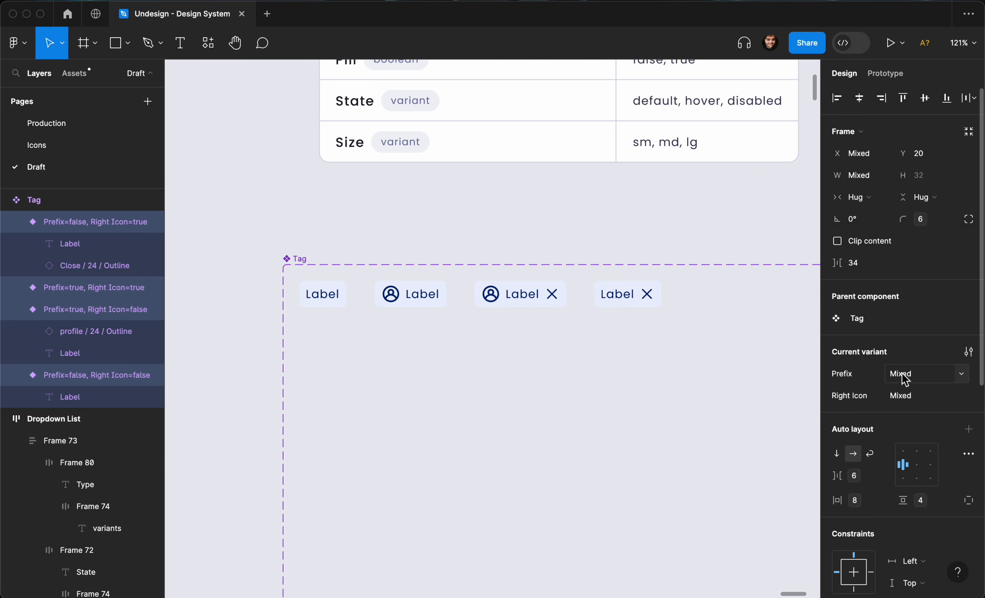
click(707, 202)
scroll(684, 236, up, 3)
- Add a white fill to the Tag component set
scroll(683, 234, down, 4)
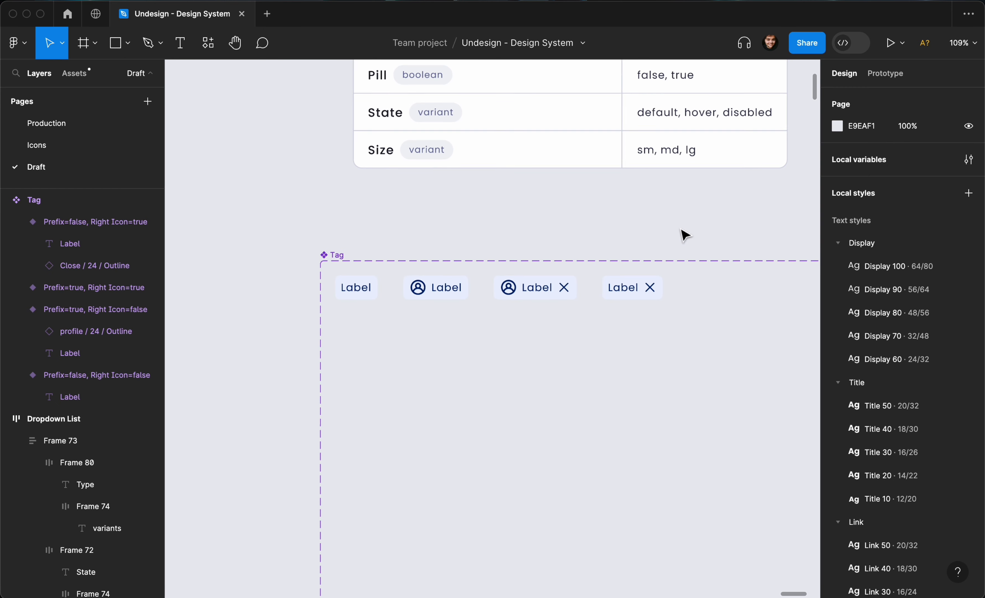
click(336, 261)
scroll(914, 439, down, 4)
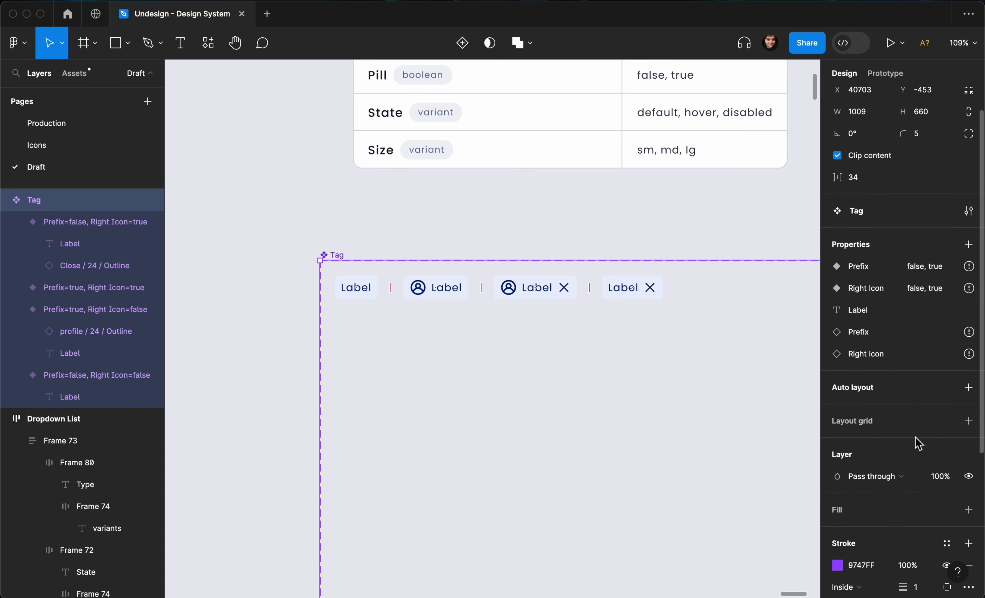
click(967, 427)
click(622, 222)
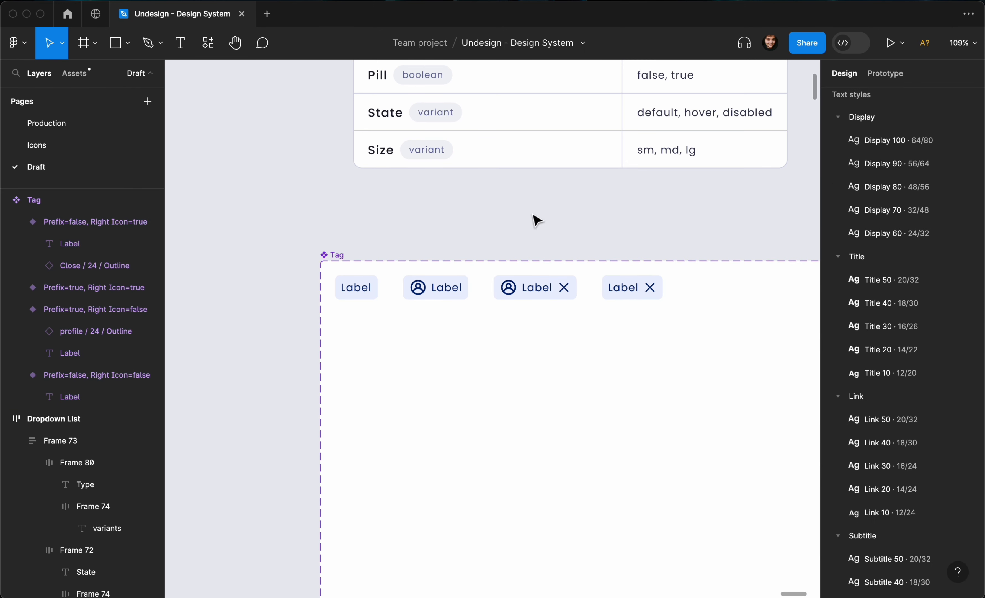
- Apply a corner radius variable of 8 to all four tag variants
scroll(525, 221, up, 2)
drag(340, 222, 680, 314)
click(952, 219)
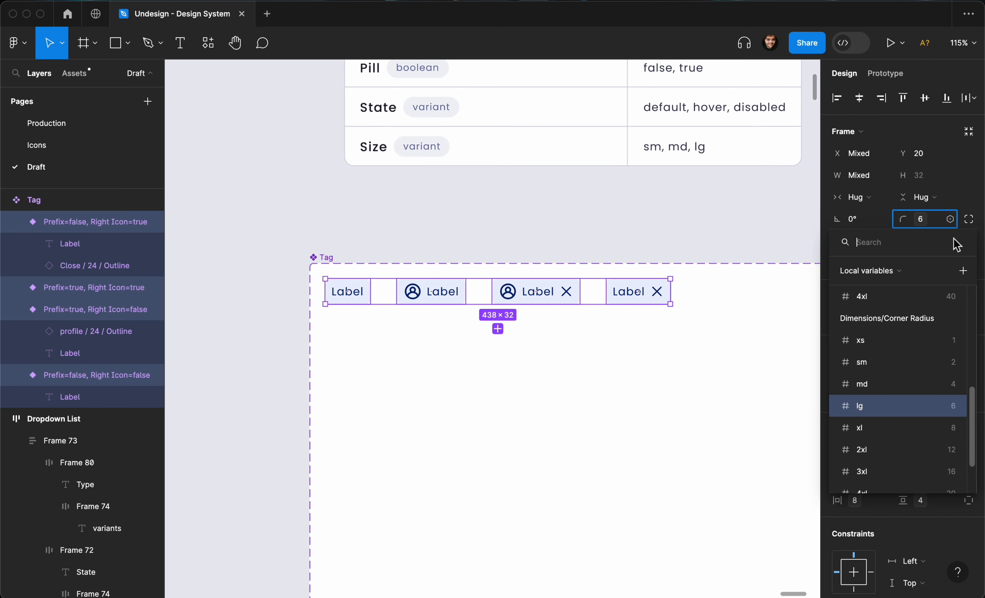
click(941, 424)
click(723, 245)
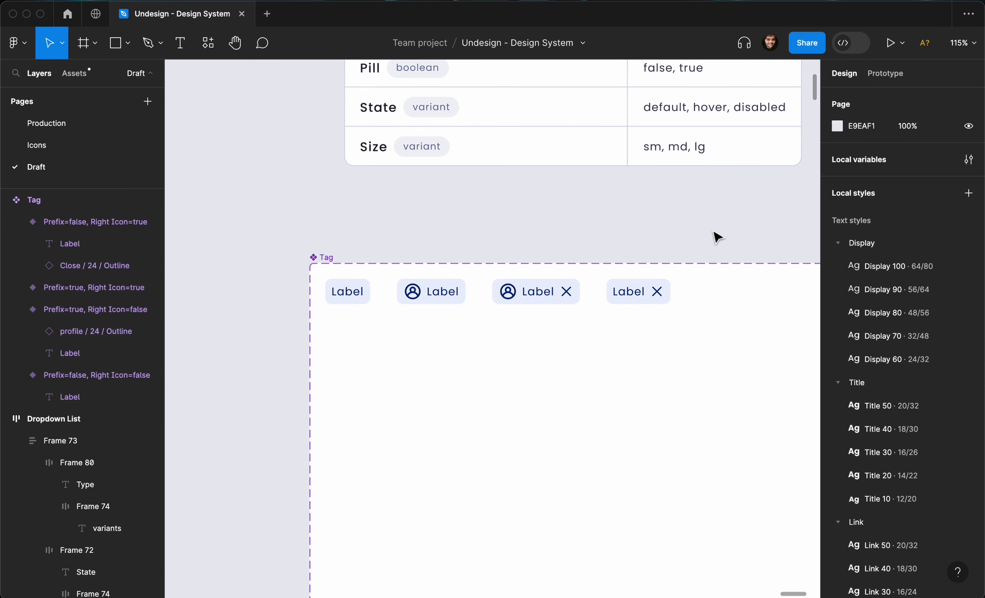
scroll(717, 238, left, 1)
scroll(717, 238, down, 3)
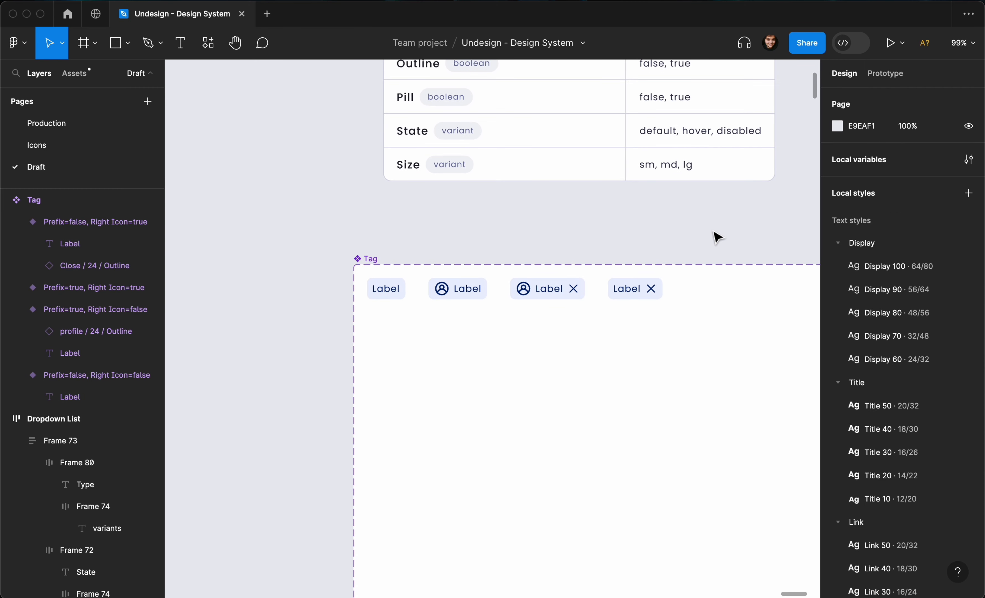
scroll(695, 253, down, 5)
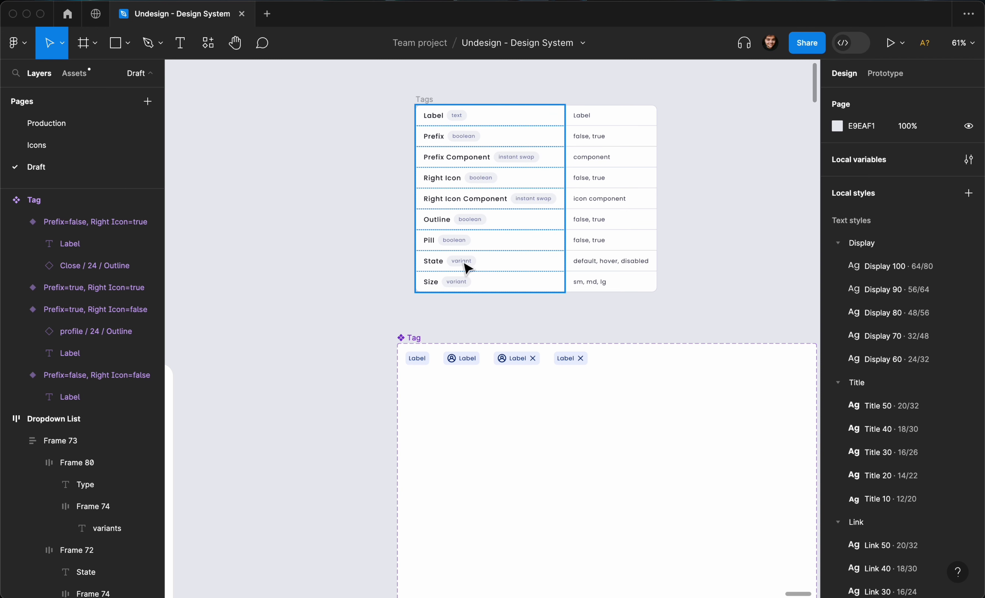
- Enlarge the Tag component set to 2271 × 1096
scroll(463, 279, down, 1)
drag(377, 319, 575, 372)
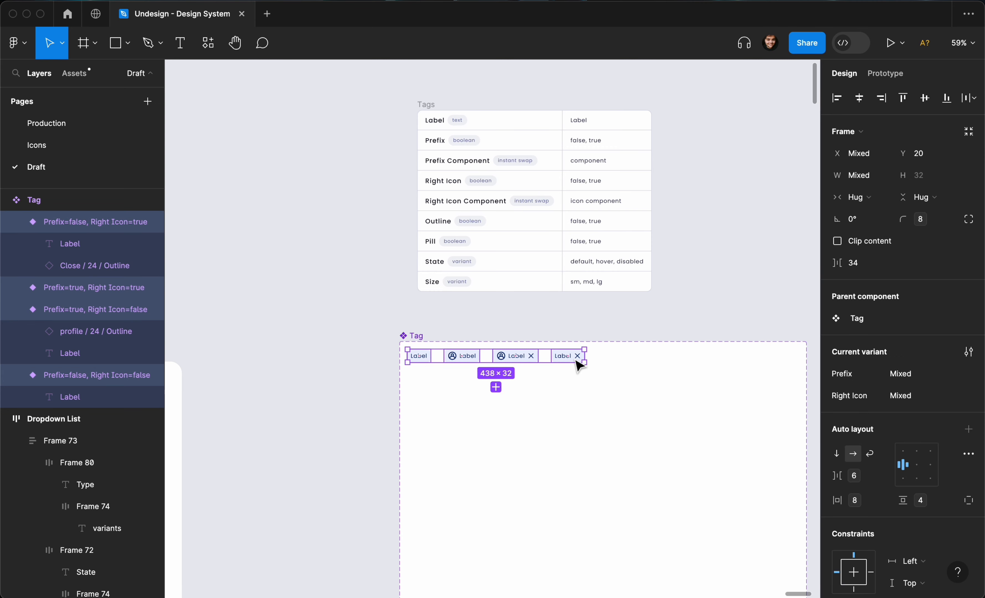
scroll(523, 354, down, 3)
click(489, 342)
scroll(489, 342, down, 3)
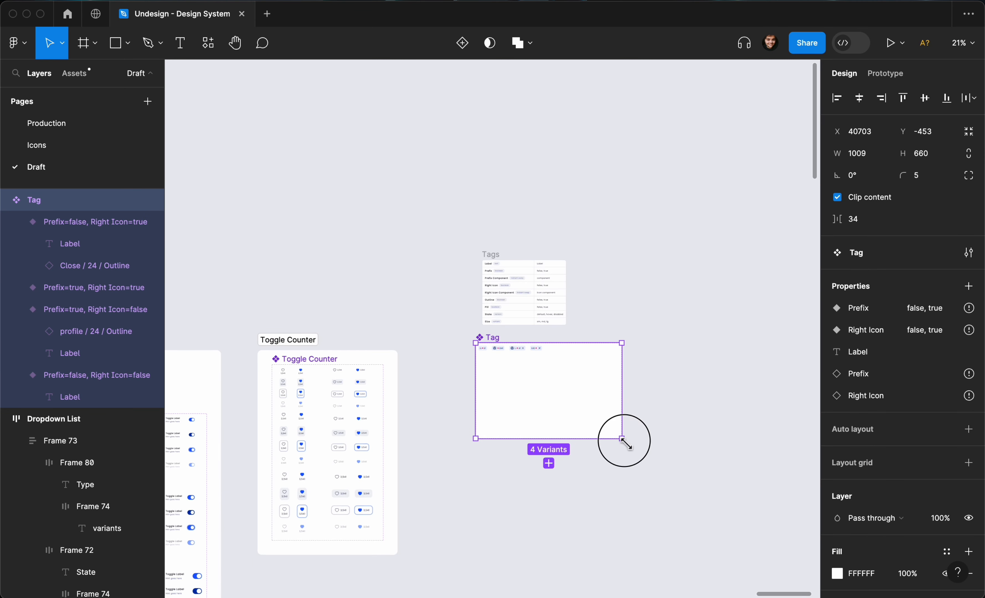
drag(622, 439, 800, 499)
scroll(466, 376, up, 5)
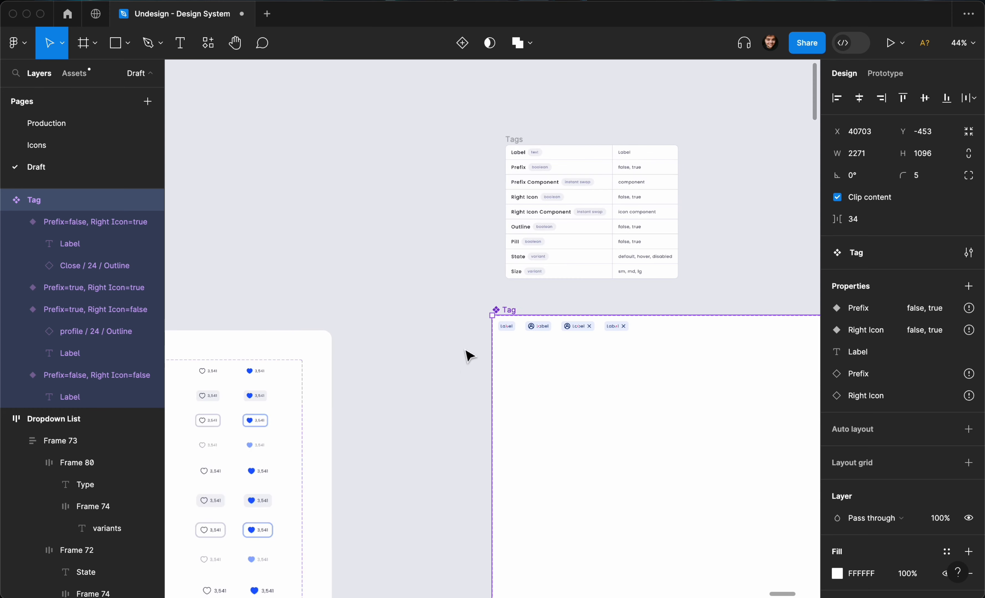
- Duplicate the four tag variants to the right of the originals
drag(466, 293, 651, 345)
scroll(651, 349, right, 3)
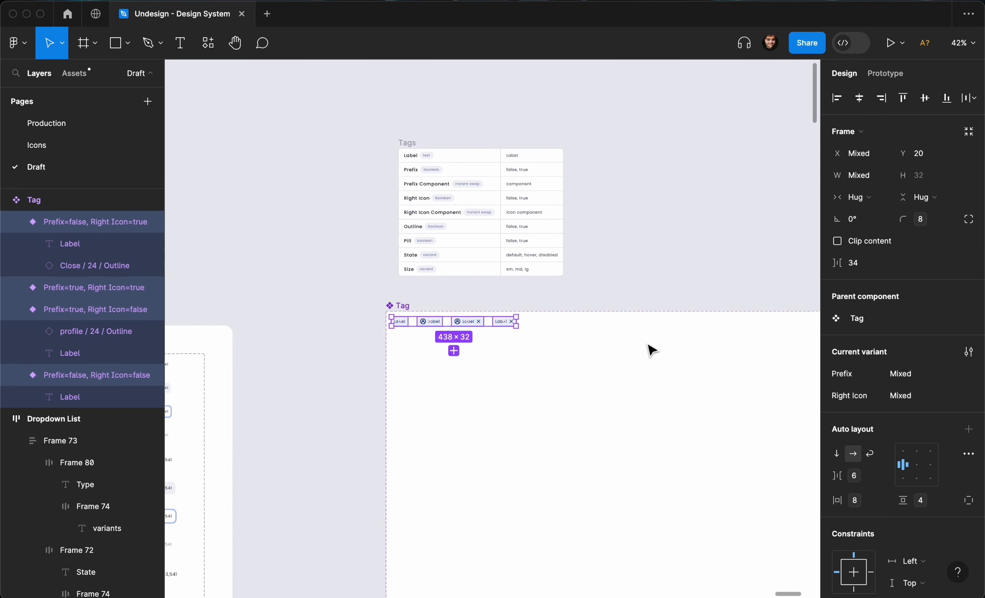
scroll(651, 349, right, 2)
scroll(497, 352, up, 3)
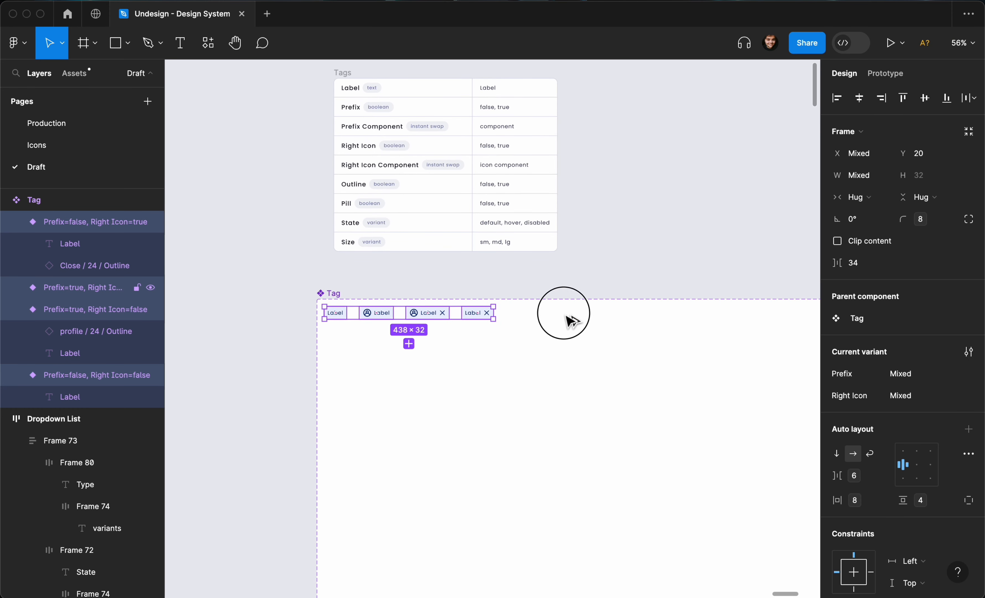
drag(440, 315, 636, 316)
click(335, 296)
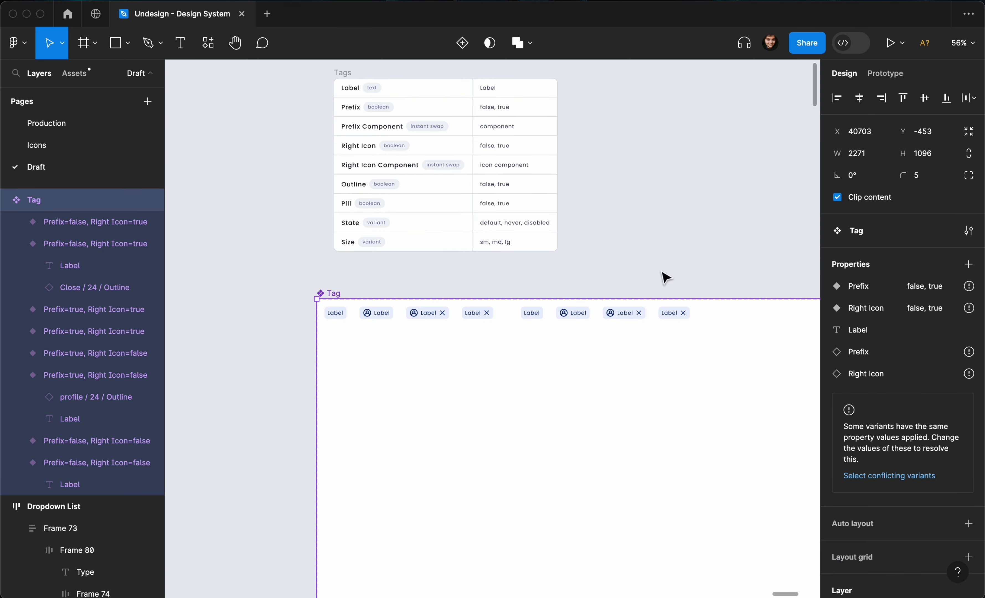
- Create a variant property named Outline with default value false on the Tag set
scroll(927, 306, down, 1)
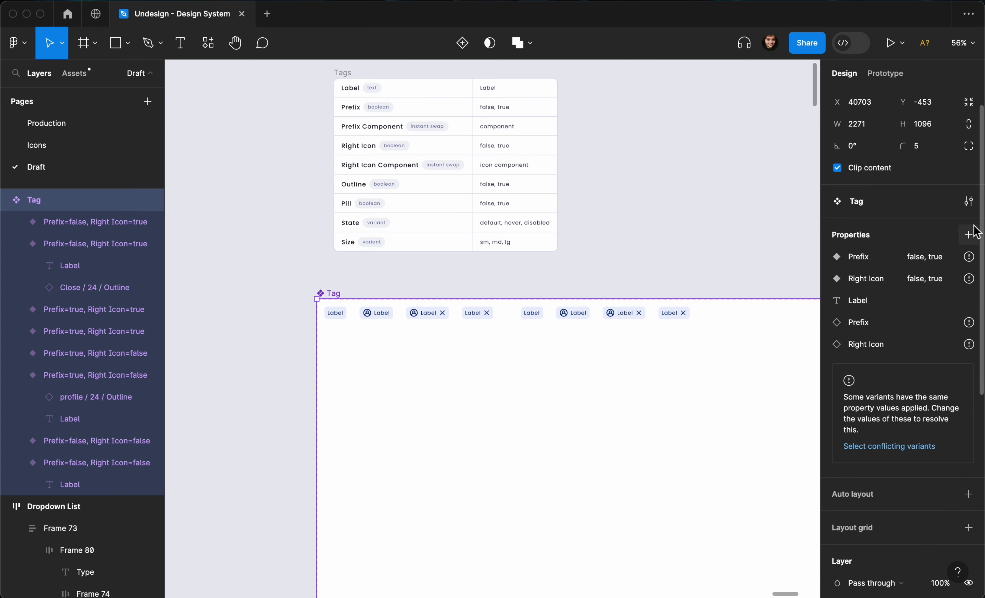
click(968, 234)
click(901, 283)
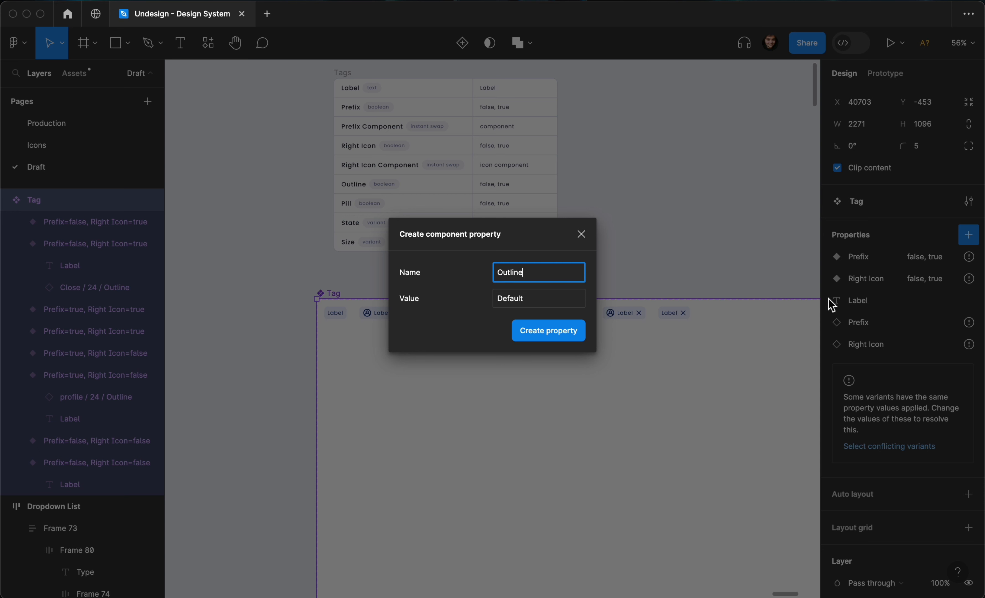
click(562, 305)
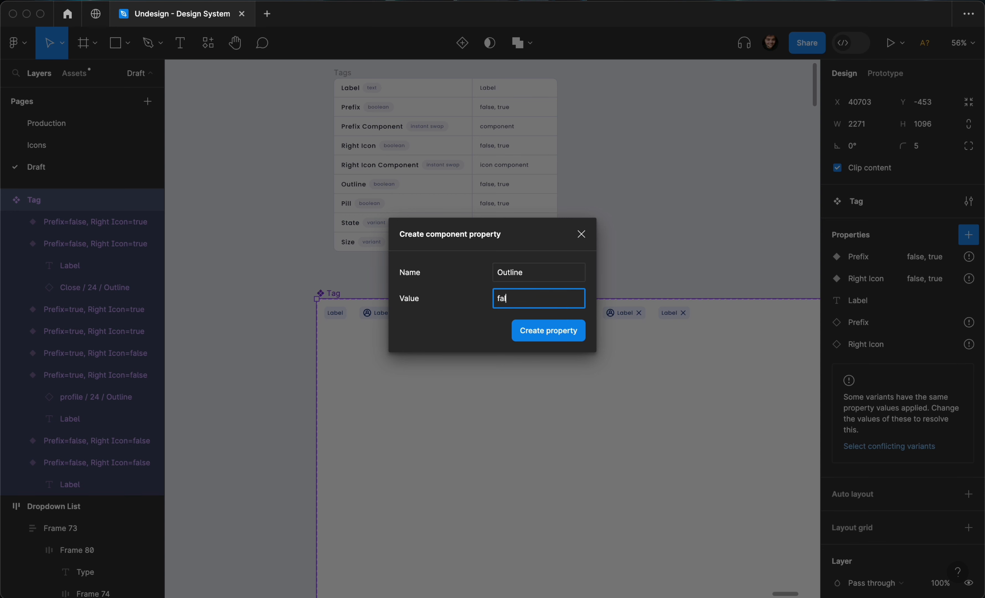
click(526, 338)
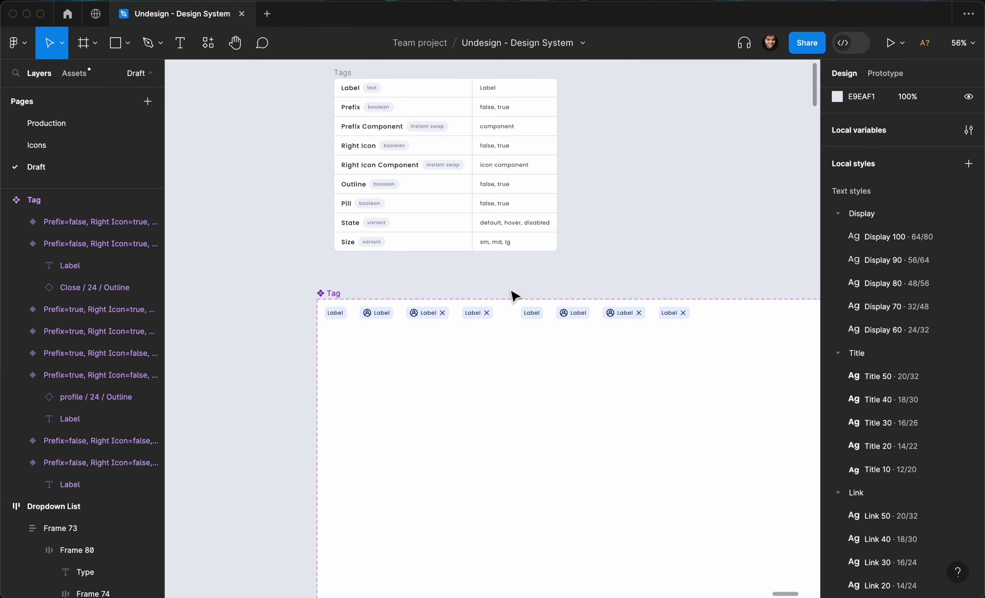
drag(510, 290, 688, 323)
- Set the Outline variant value to true for the four copied tags
click(902, 388)
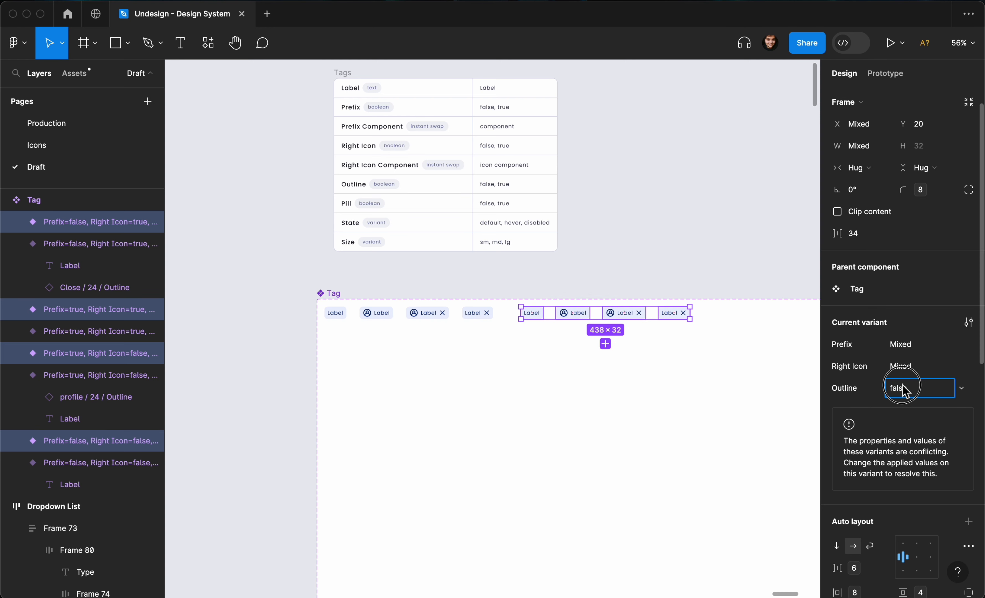
text(true)
key(Return)
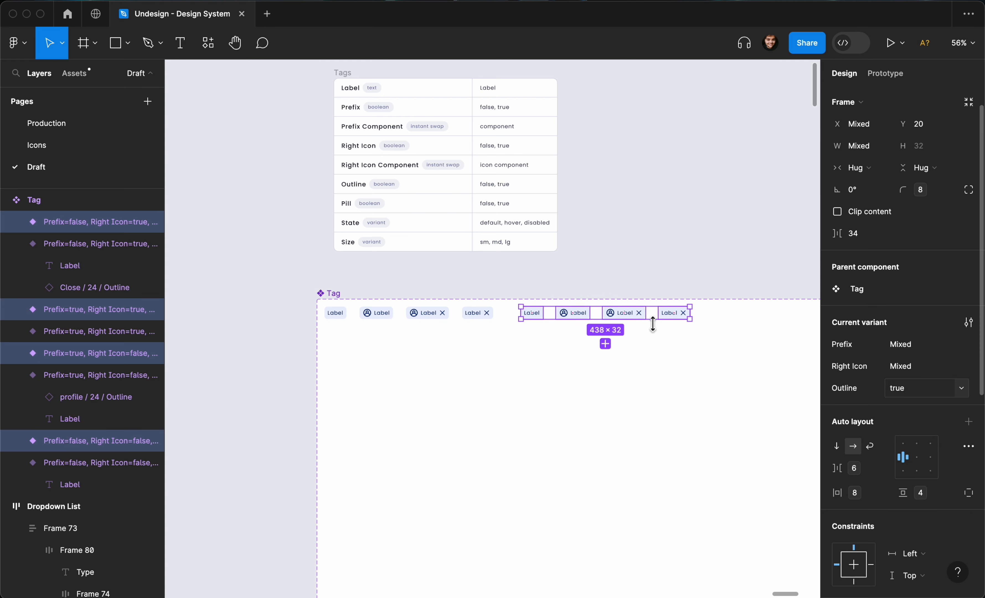
scroll(660, 322, up, 5)
scroll(930, 408, down, 2)
scroll(930, 409, down, 5)
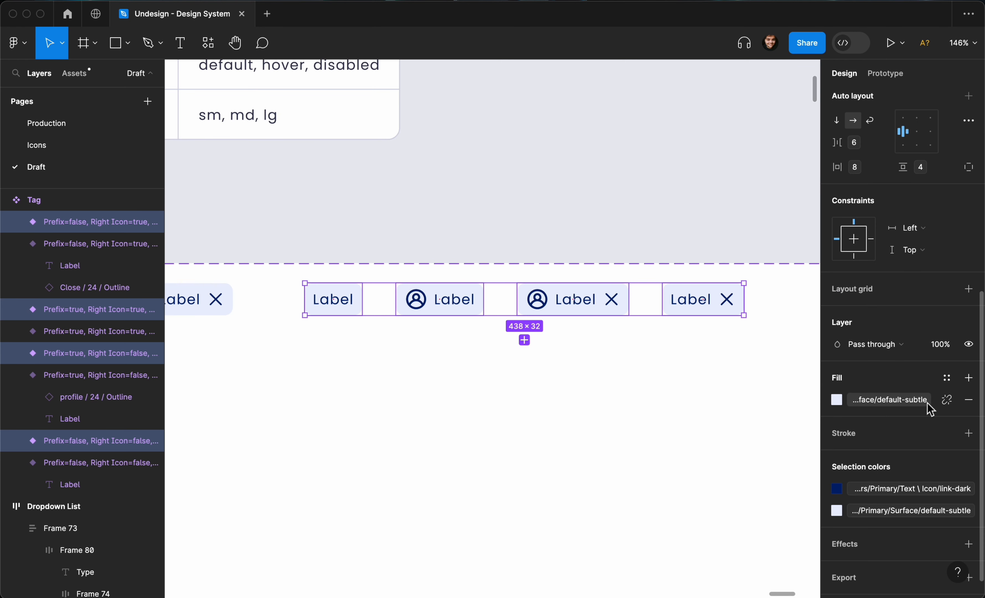
- Remove the copies' fill and give them a Colors/Primary/Border/default-subtle stroke
click(966, 402)
click(950, 425)
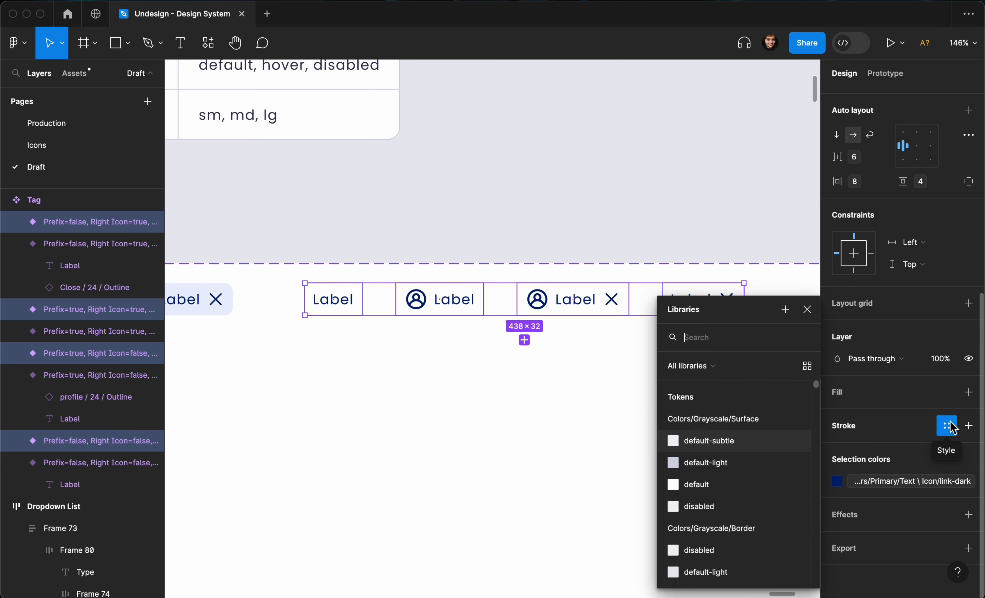
text(border)
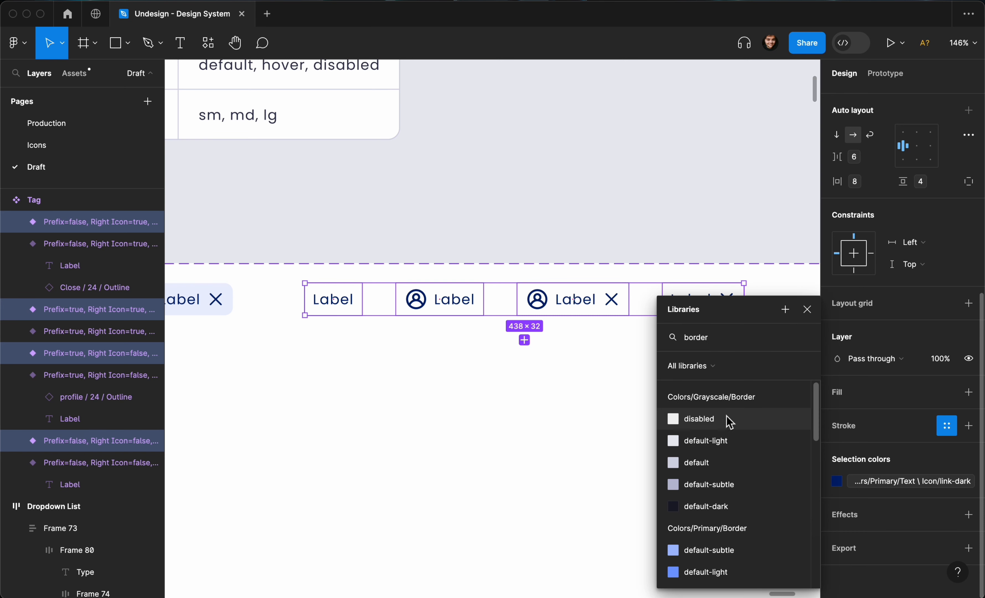
scroll(709, 487, down, 1)
scroll(709, 488, down, 2)
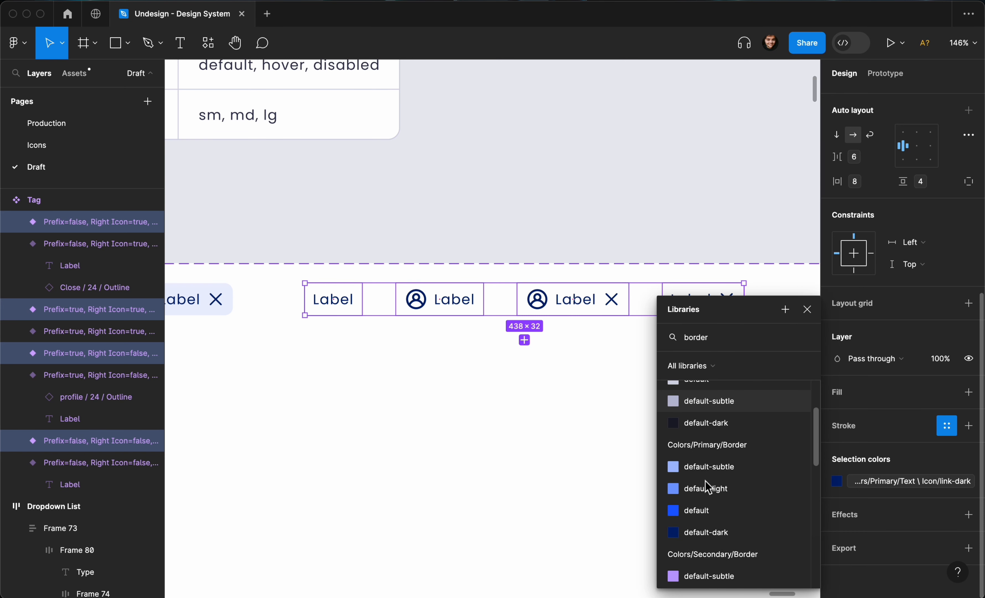
click(710, 466)
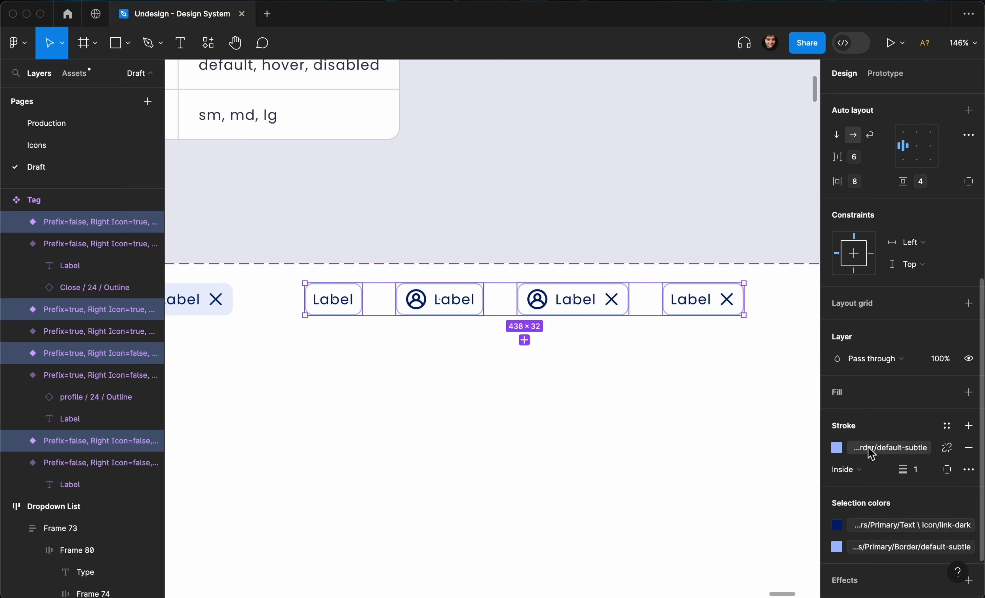
- Try the default-light border colour, then revert to default-subtle
click(836, 447)
scroll(771, 487, down, 1)
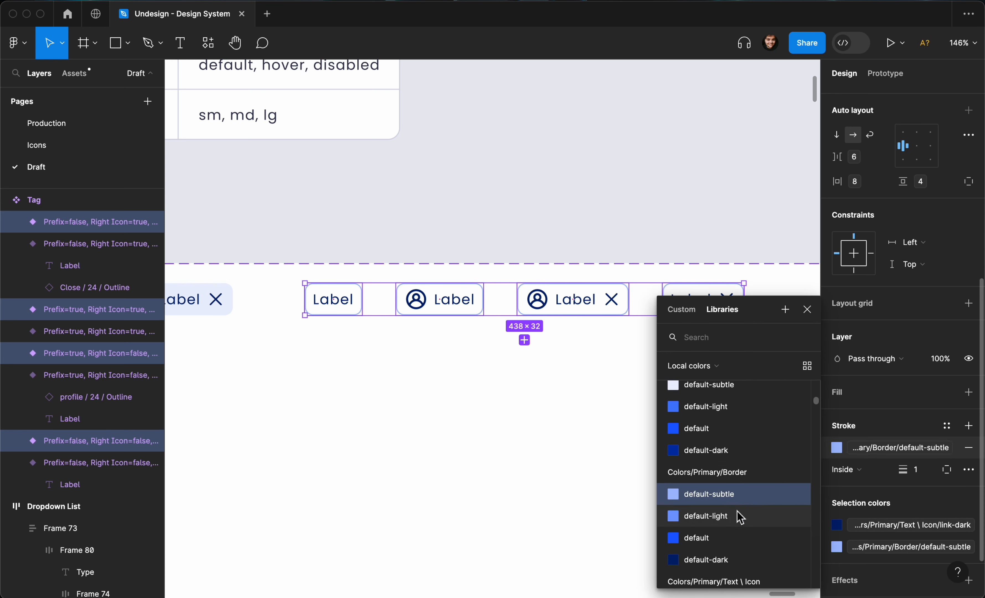
click(733, 519)
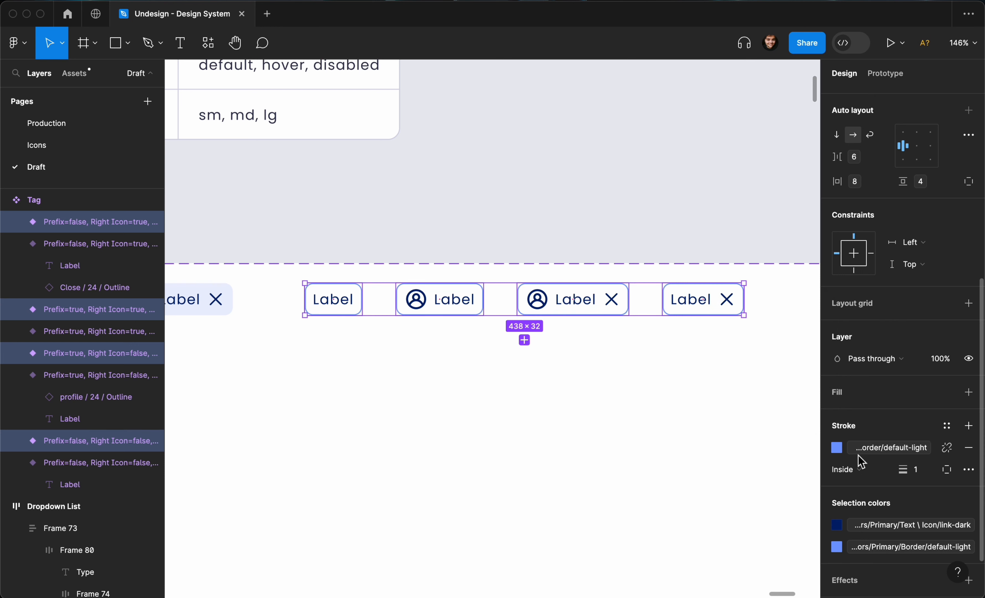
click(874, 450)
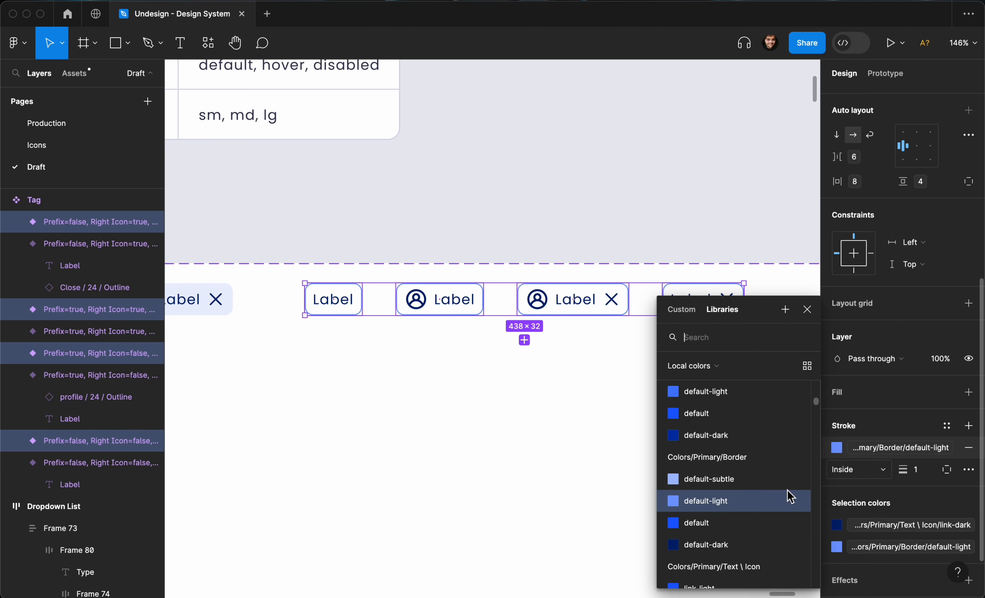
click(736, 482)
click(711, 227)
scroll(711, 223, down, 5)
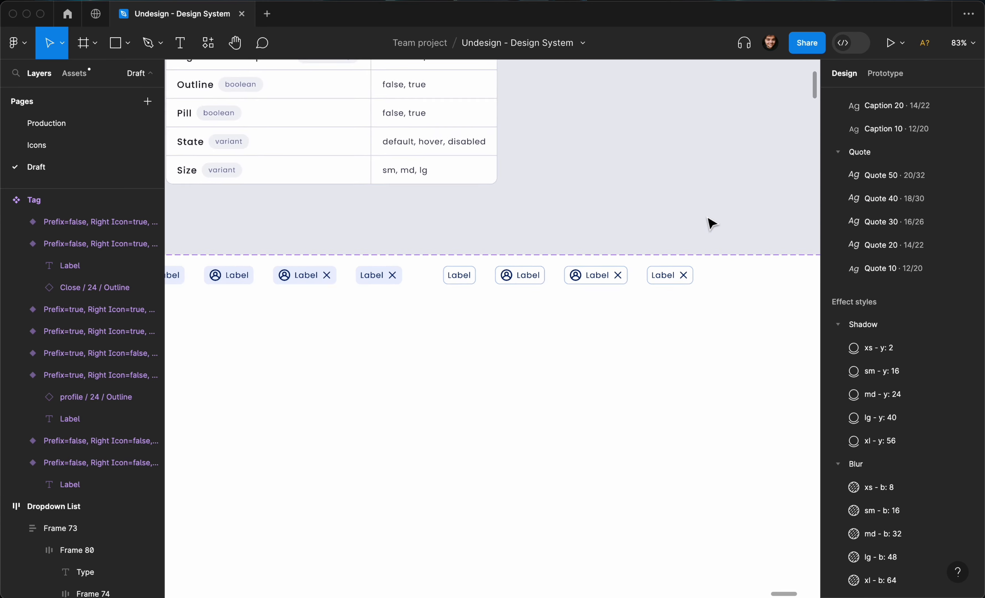
- Marquee-select all eight Tag variants and duplicate them with Cmd+D
scroll(708, 218, left, 1)
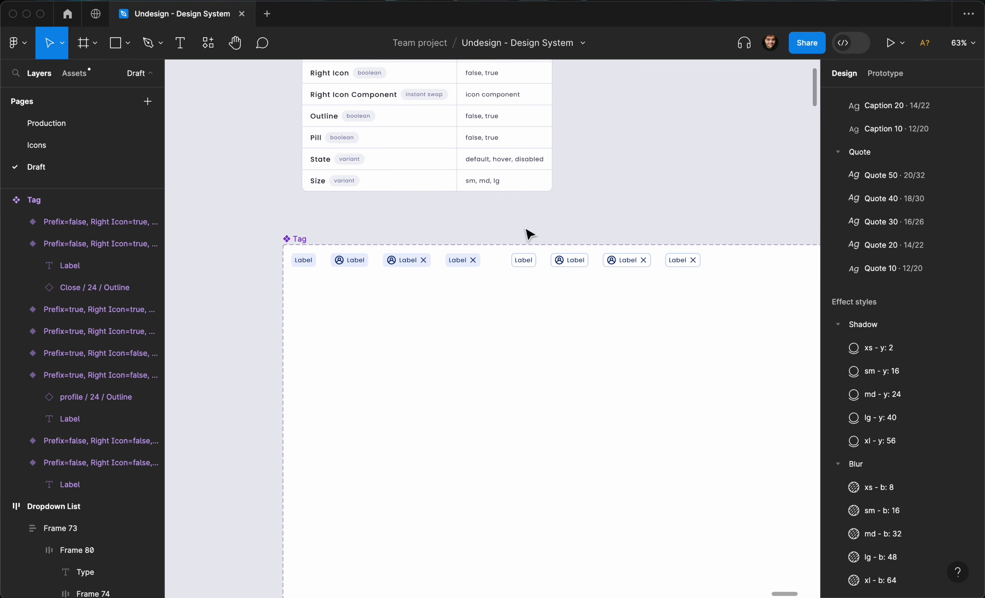
scroll(528, 233, down, 3)
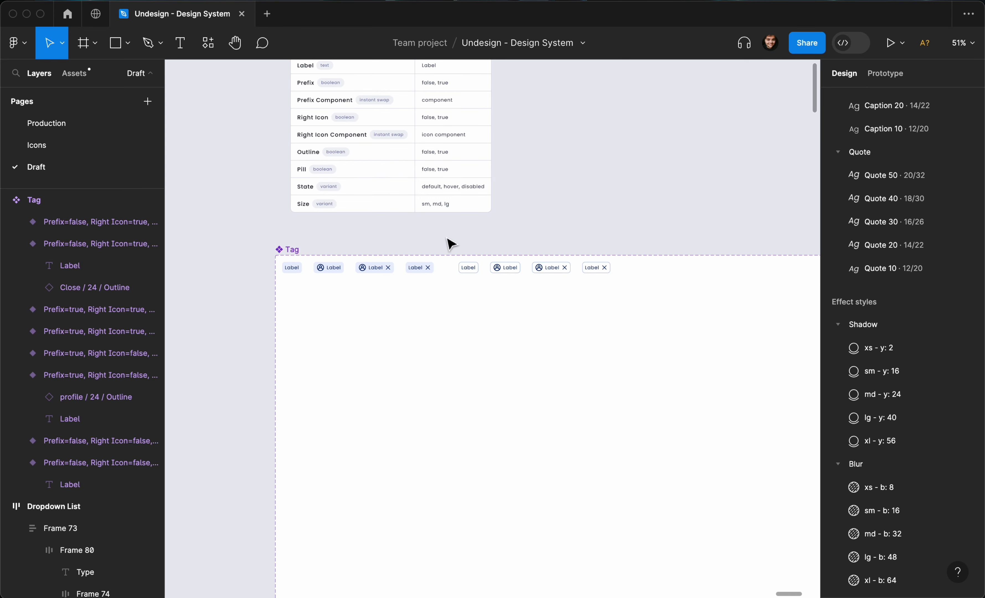
drag(452, 236, 594, 271)
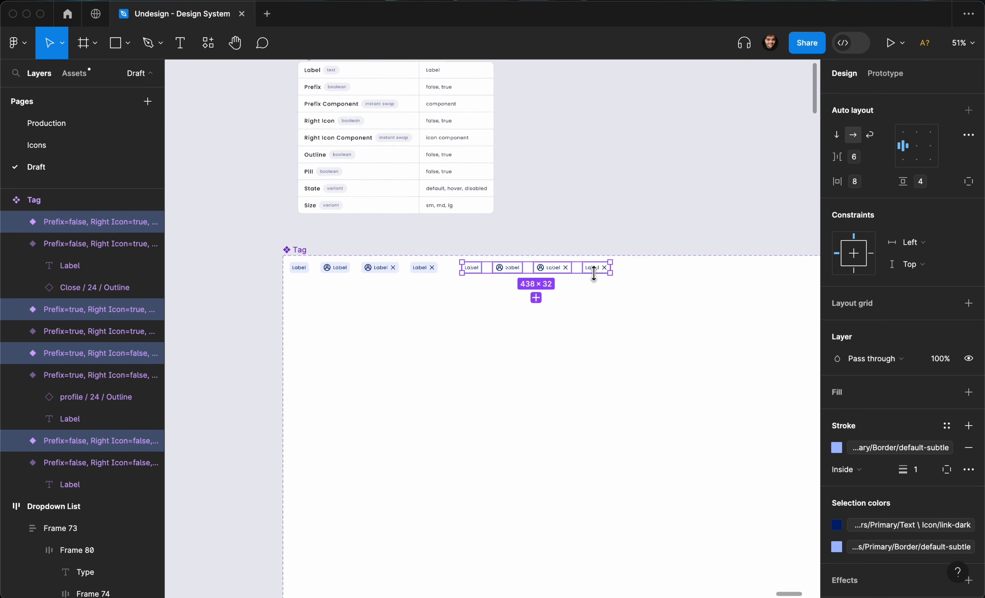
scroll(630, 279, down, 5)
scroll(630, 280, up, 2)
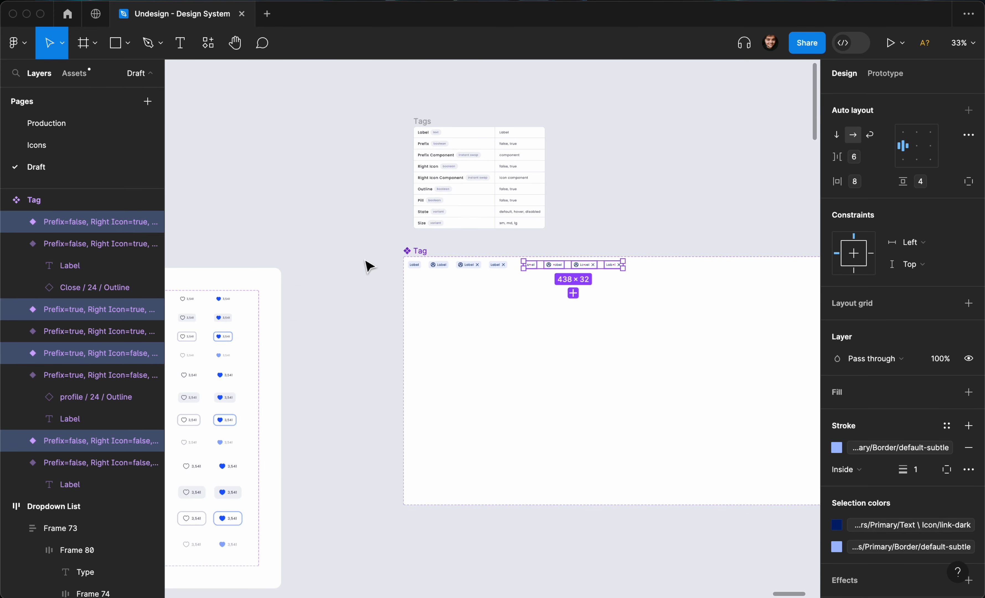
drag(367, 247, 808, 257)
key(super+z)
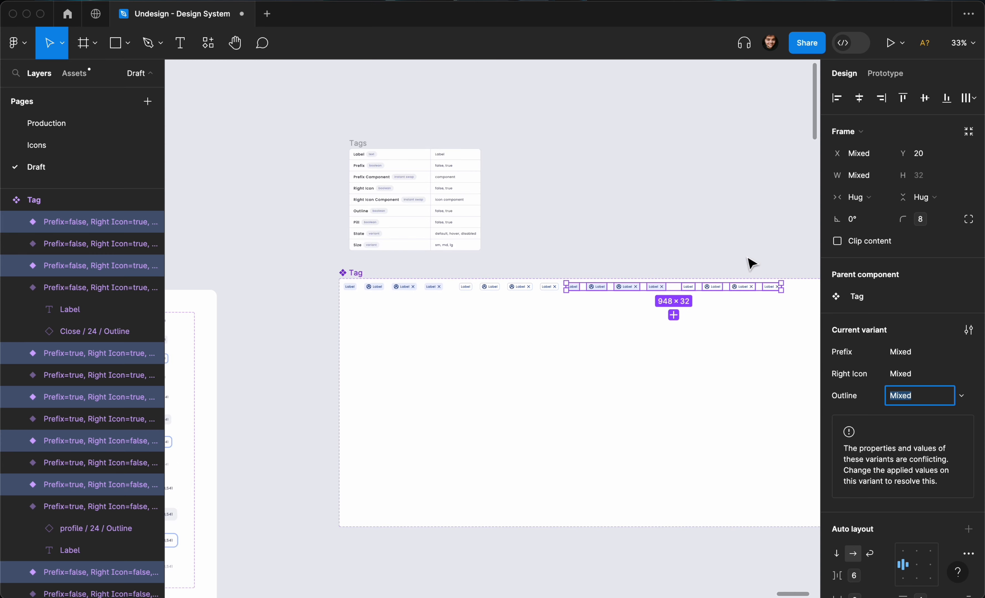
- Create a Pill variant property on the Tag set with default value false
click(358, 274)
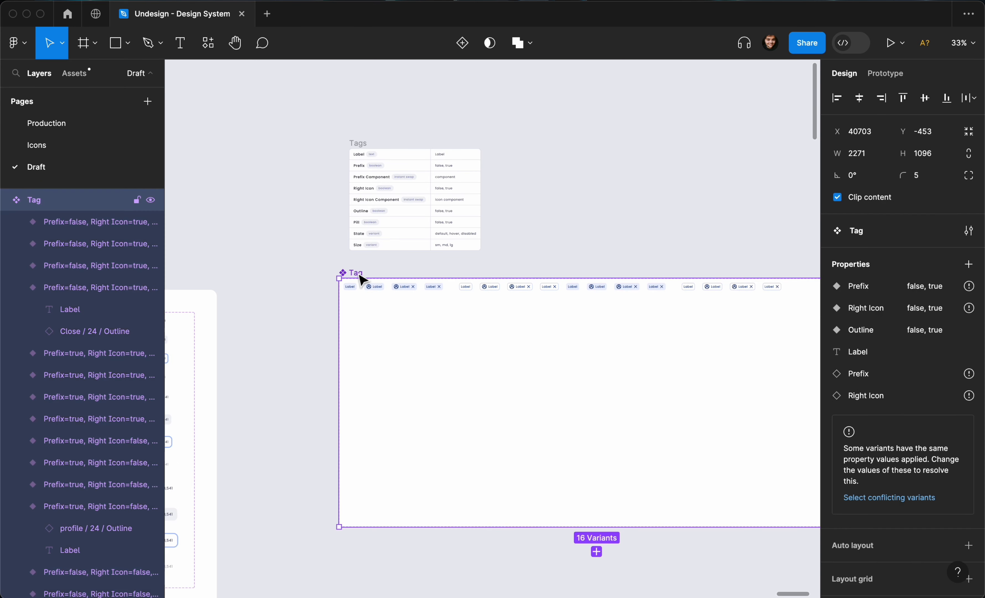
click(968, 265)
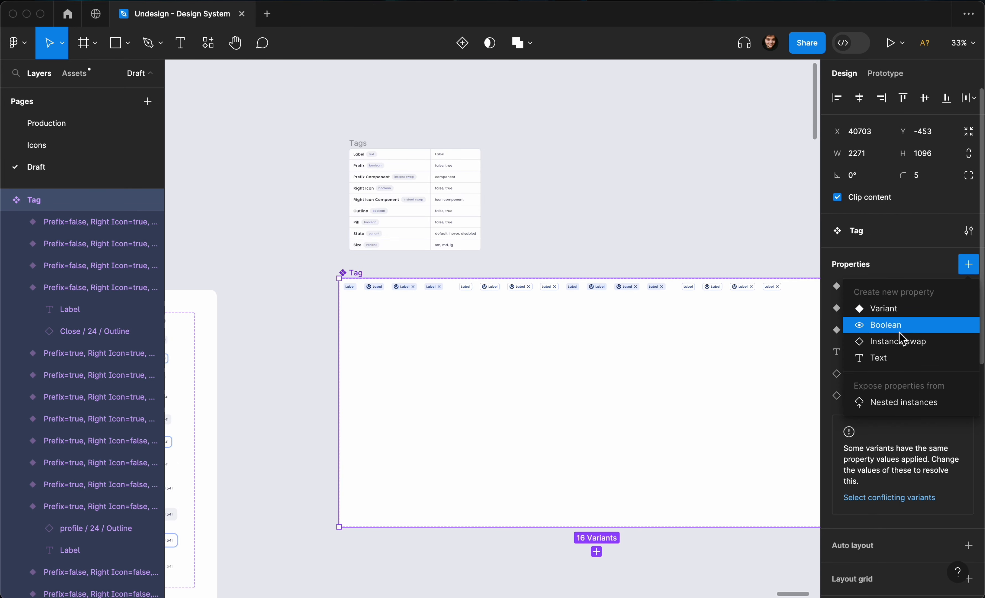
click(901, 312)
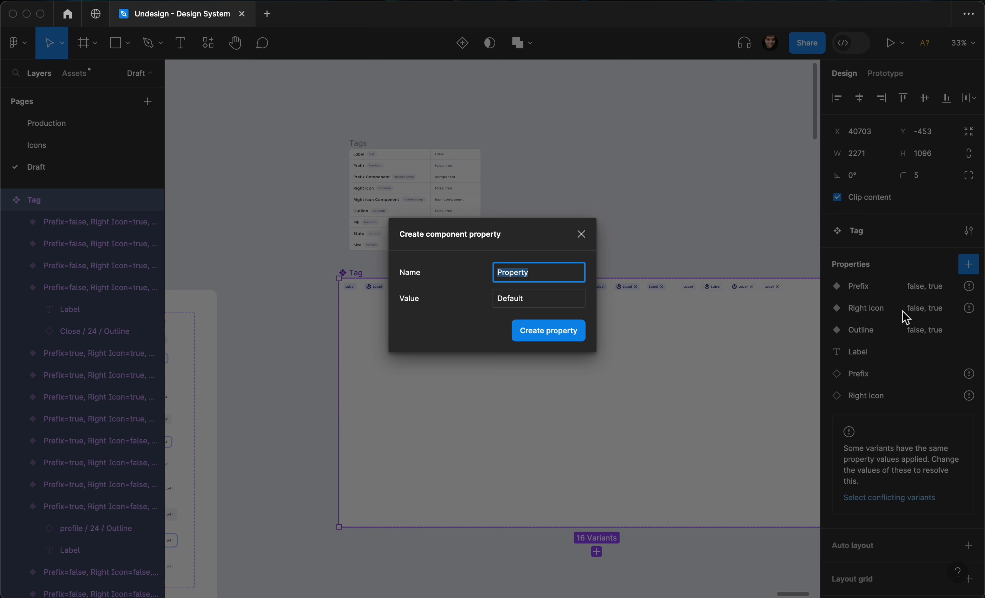
text(Pill)
key(Tab)
text(f)
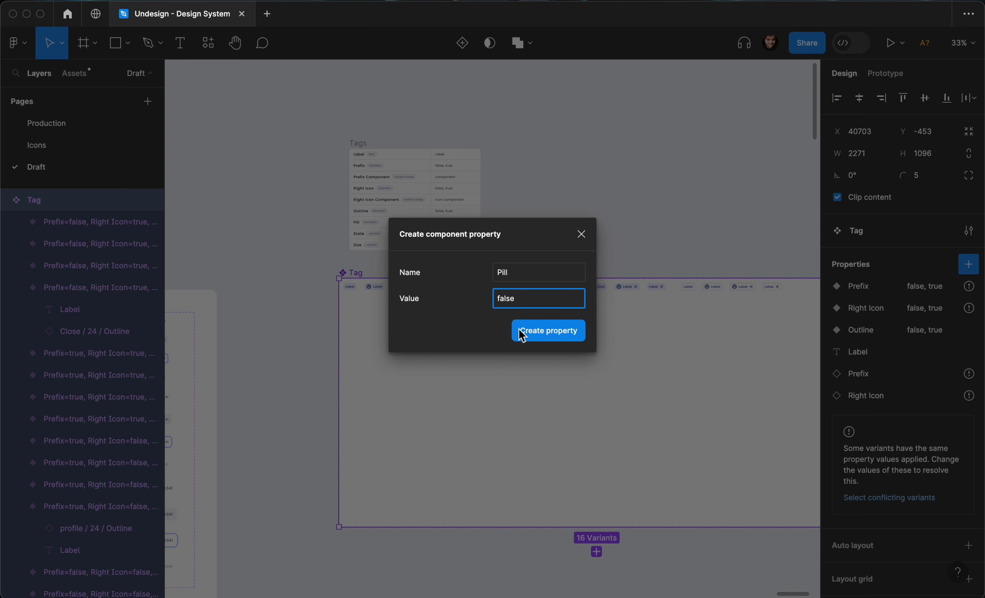
key(Tab)
key(Return)
- Set Pill to true for the eight duplicated tag variants
drag(786, 242, 575, 316)
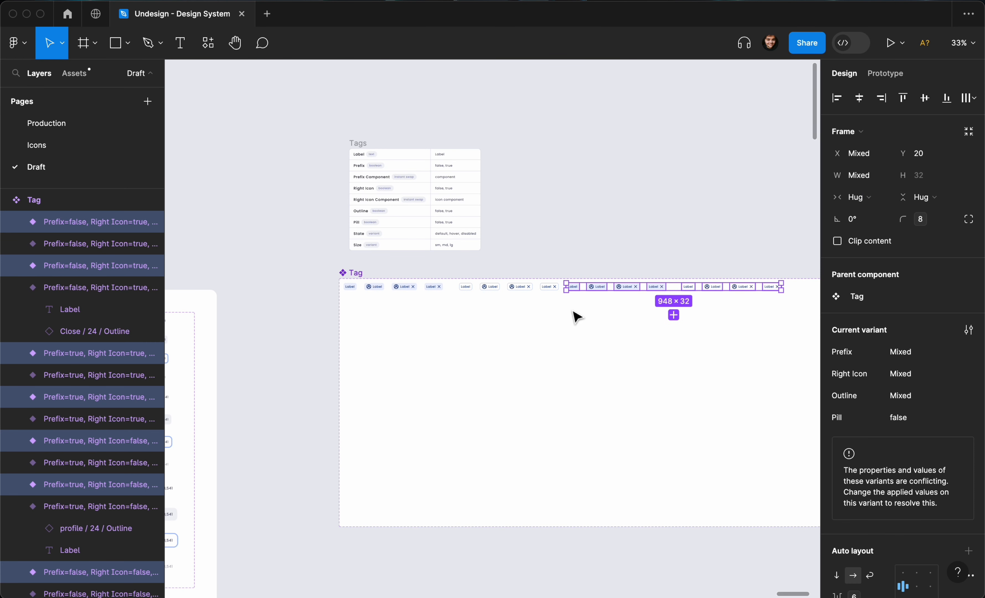
click(912, 420)
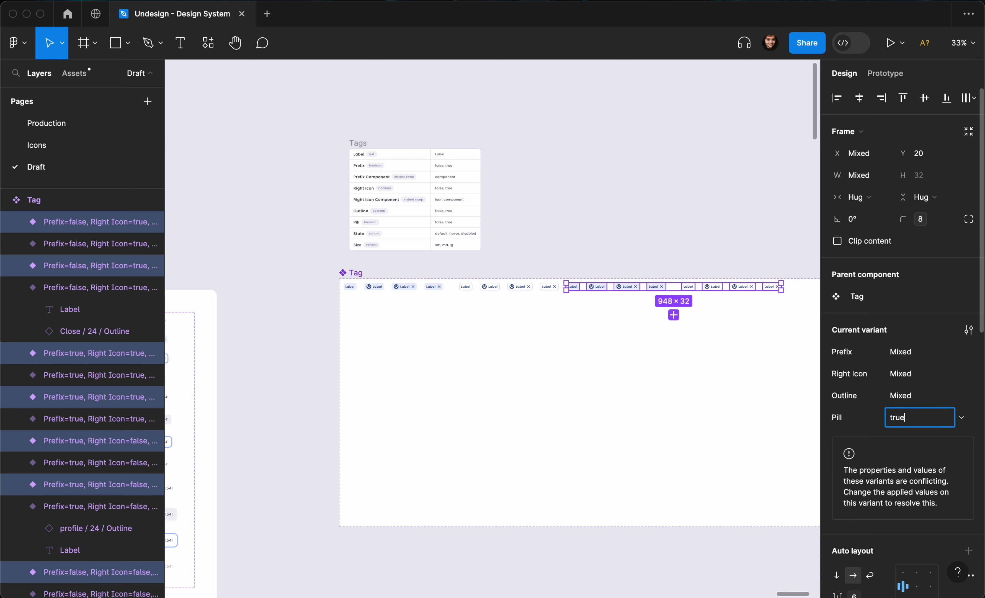
text(true)
key(Return)
click(684, 248)
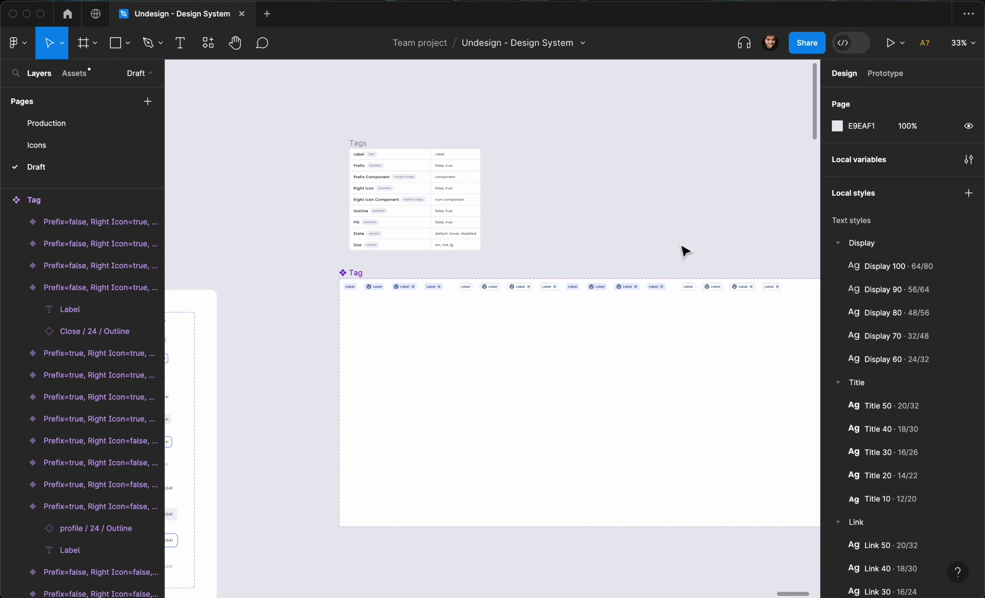
- Inspect several tag variants and the conflict warning on the Prefix property
click(351, 272)
mouse_move(946, 293)
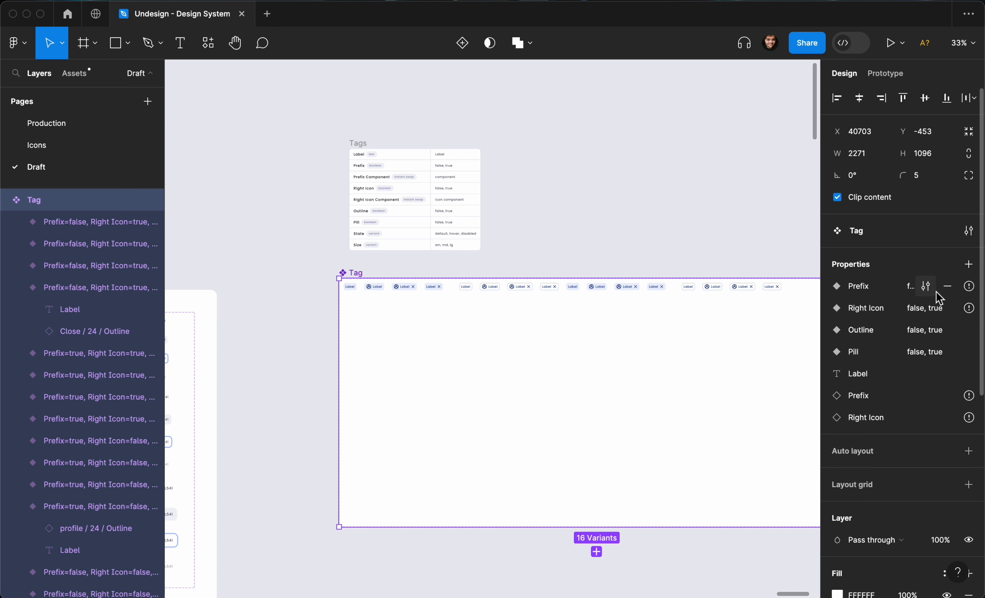
click(432, 289)
click(404, 287)
scroll(403, 286, up, 5)
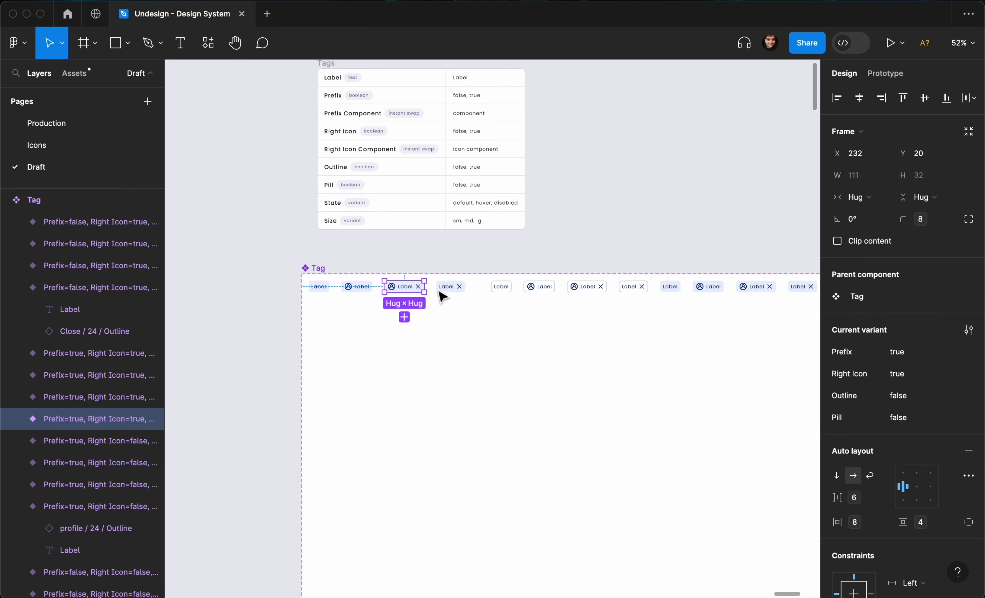
click(447, 287)
click(502, 287)
click(469, 343)
click(303, 268)
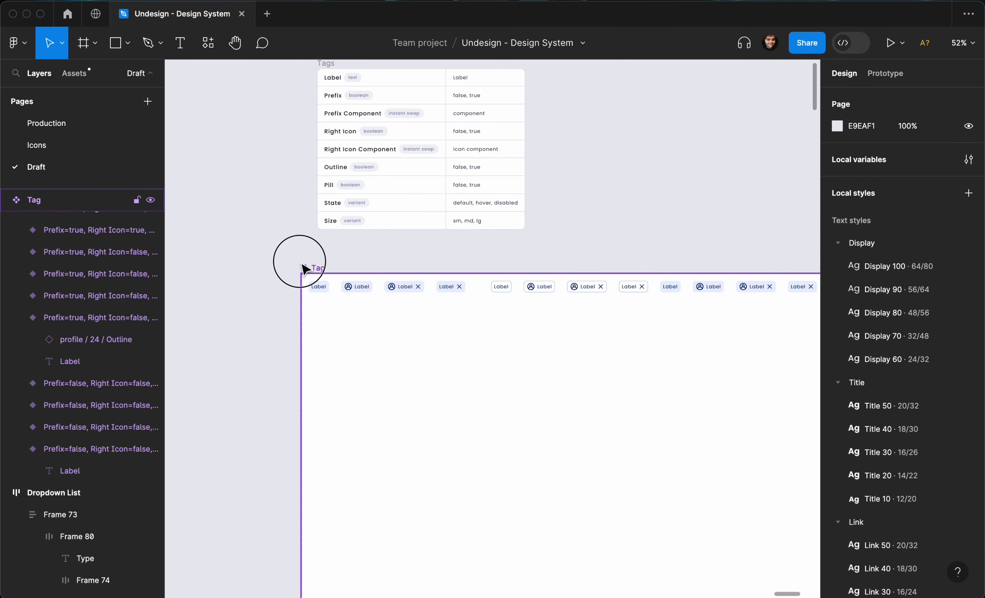
click(971, 294)
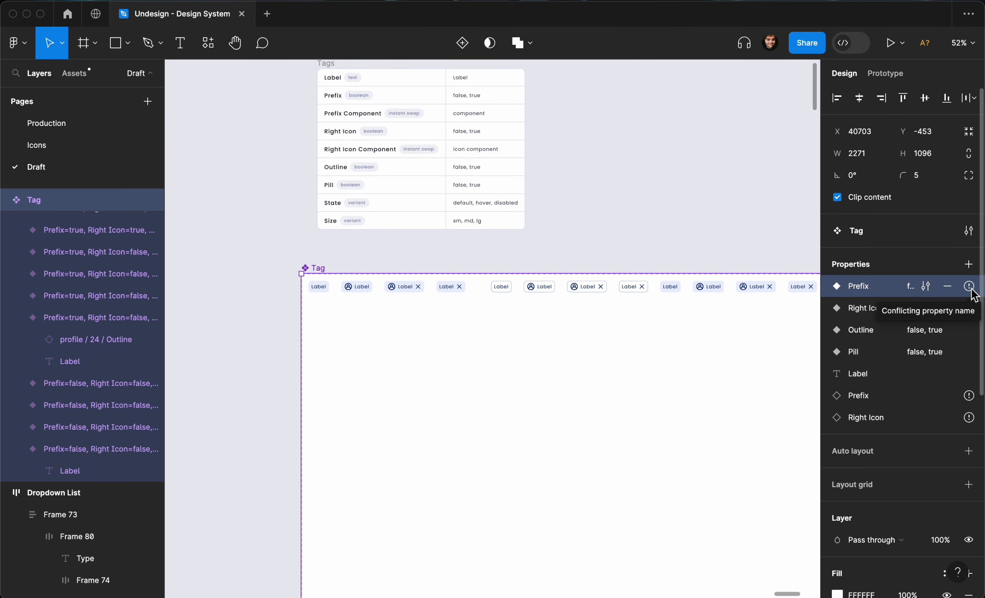
- Apply the pill corner-radius variable (9999) to the eight Pill=true variants
click(733, 258)
scroll(733, 258, right, 4)
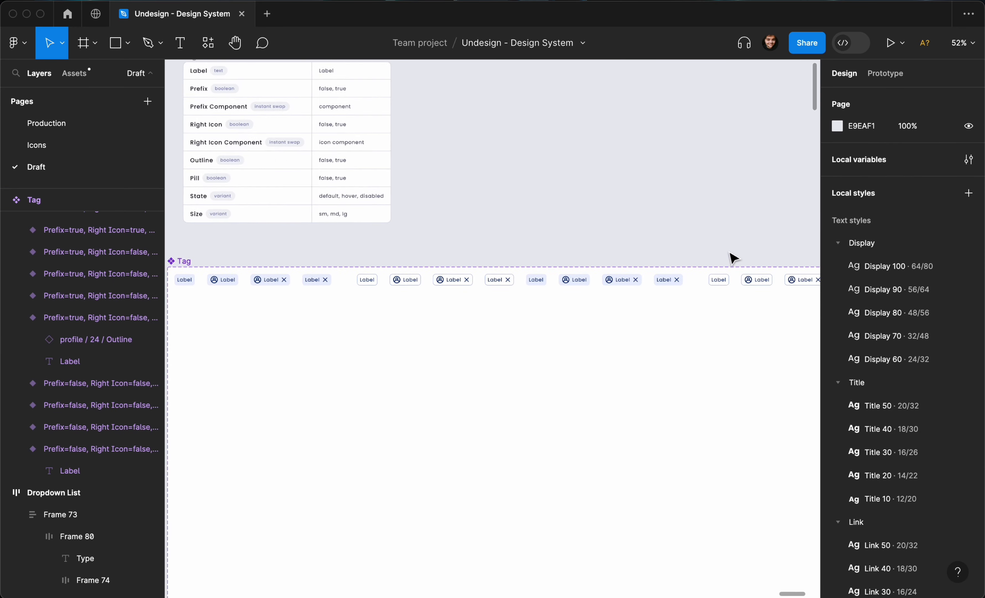
scroll(732, 258, down, 5)
drag(730, 232, 486, 318)
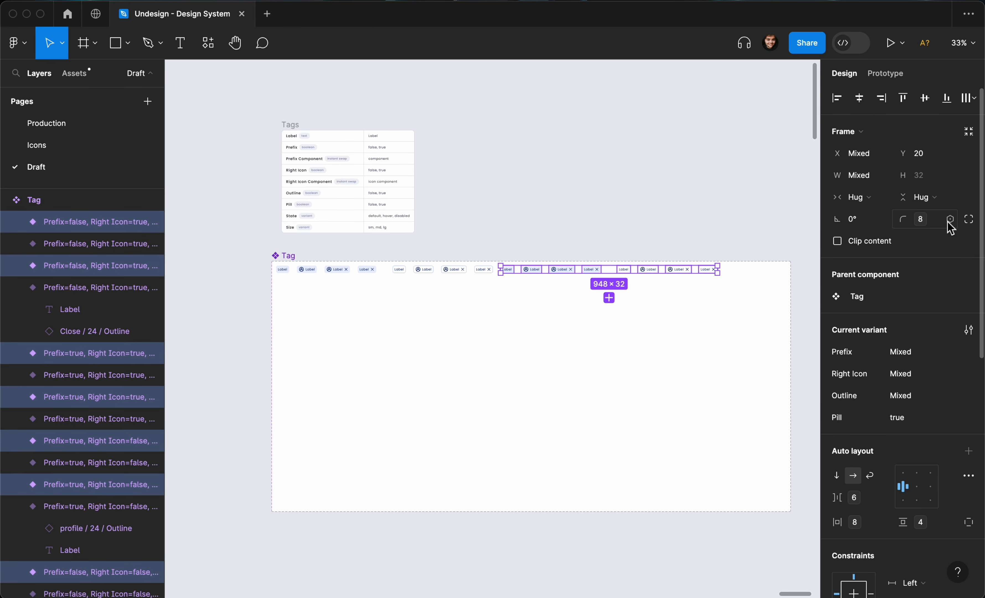
click(949, 219)
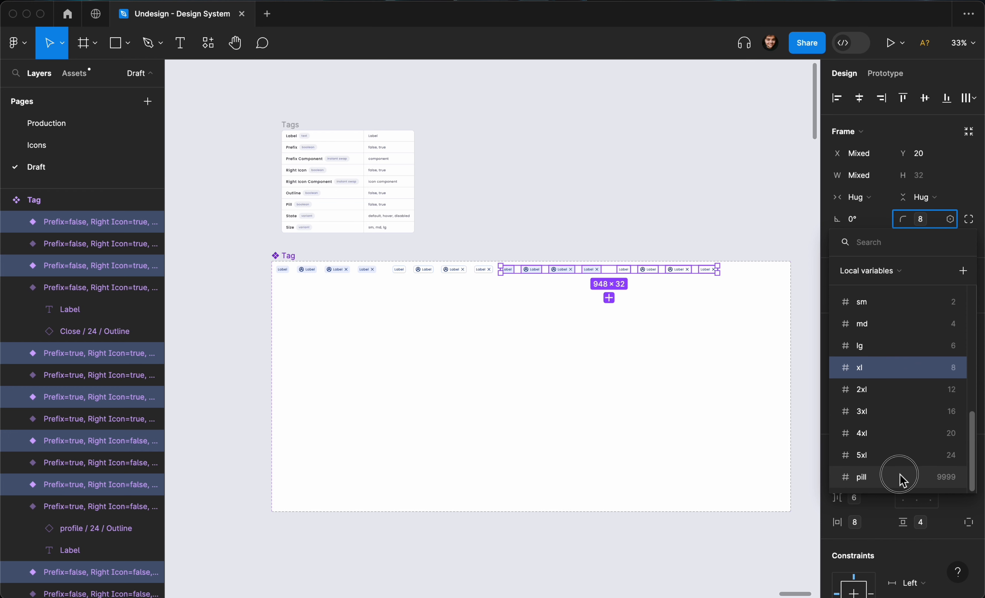
click(899, 477)
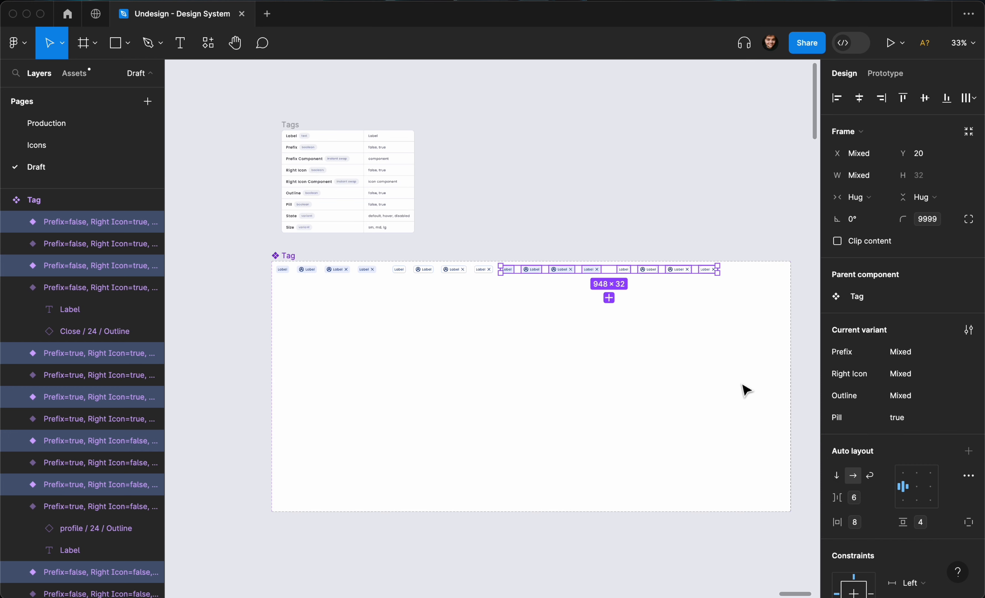
- Check each tag variant in turn to confirm which have the pill radius
click(687, 213)
click(707, 271)
click(676, 270)
click(643, 271)
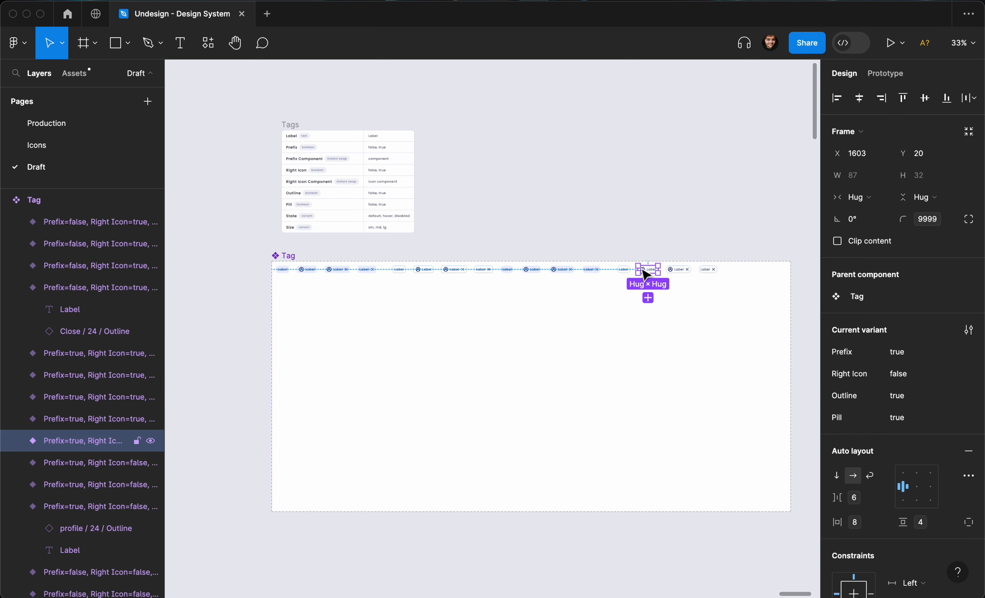
click(597, 239)
click(591, 270)
click(621, 272)
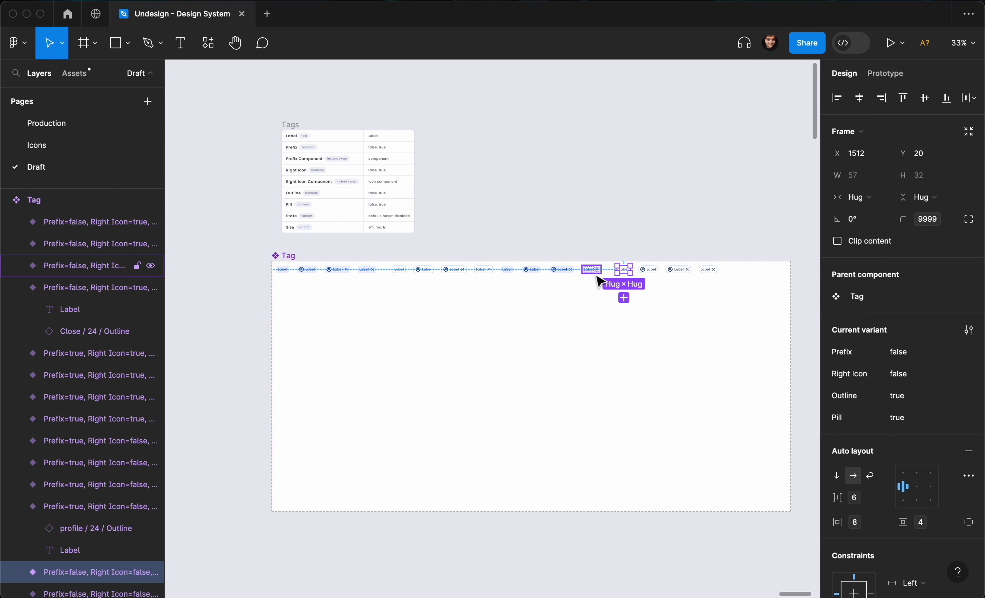
click(563, 270)
click(532, 270)
click(502, 275)
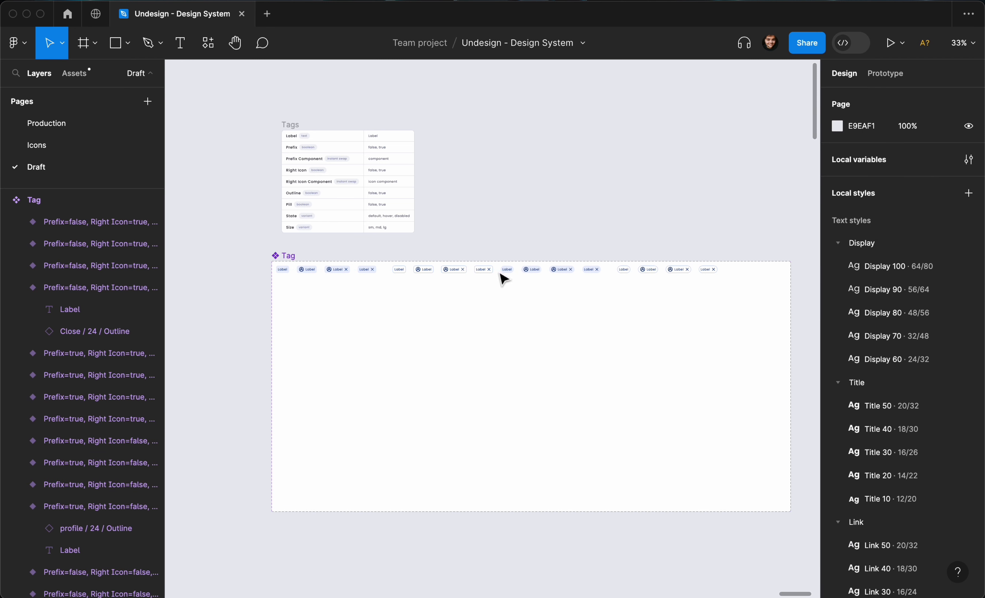
click(505, 271)
click(481, 271)
click(433, 273)
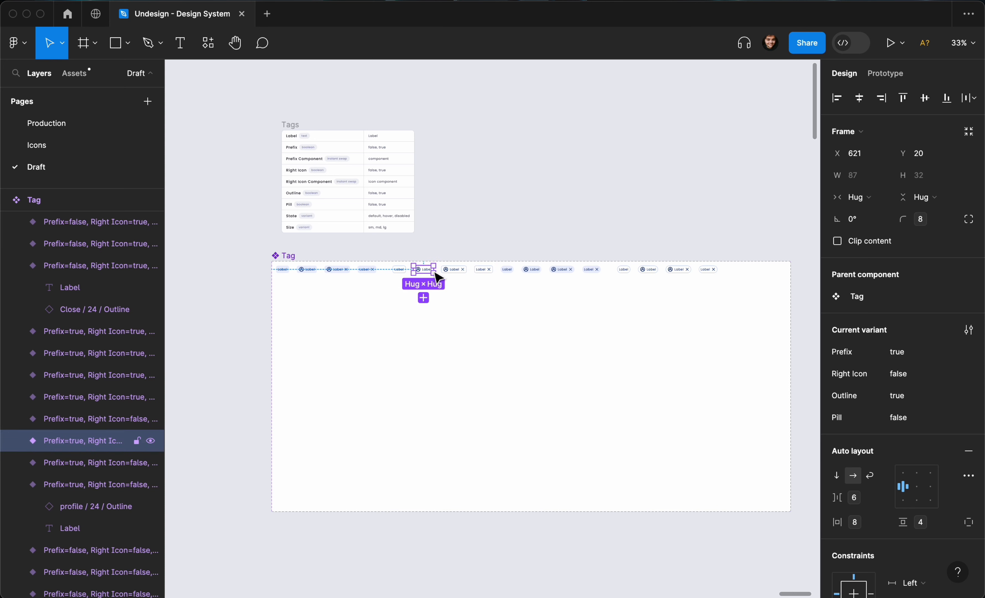
click(397, 274)
click(366, 275)
click(337, 273)
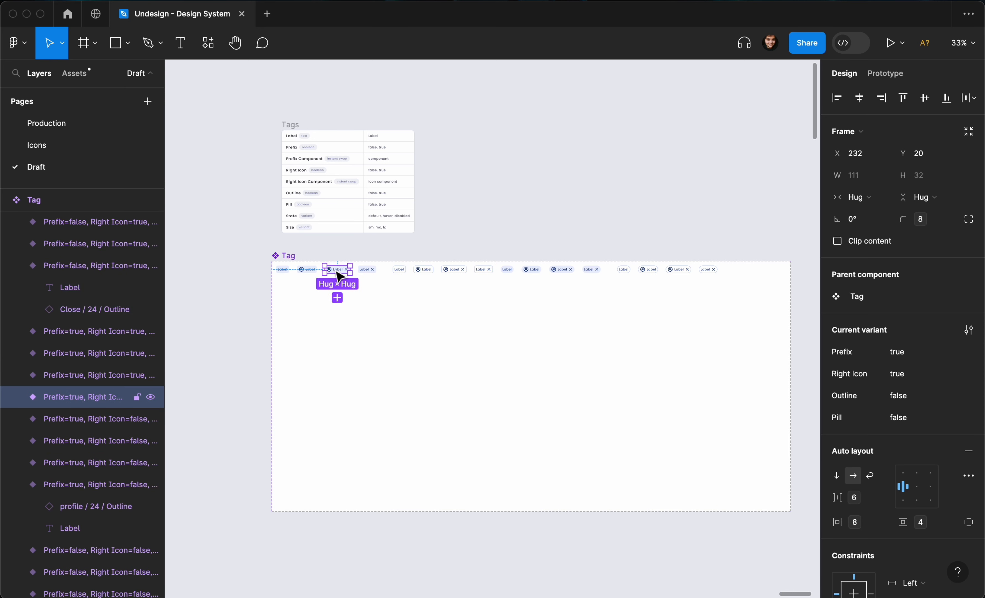
click(309, 270)
- Check the corner radius on the filled and outline pill tag variants
click(282, 270)
scroll(511, 275, up, 10)
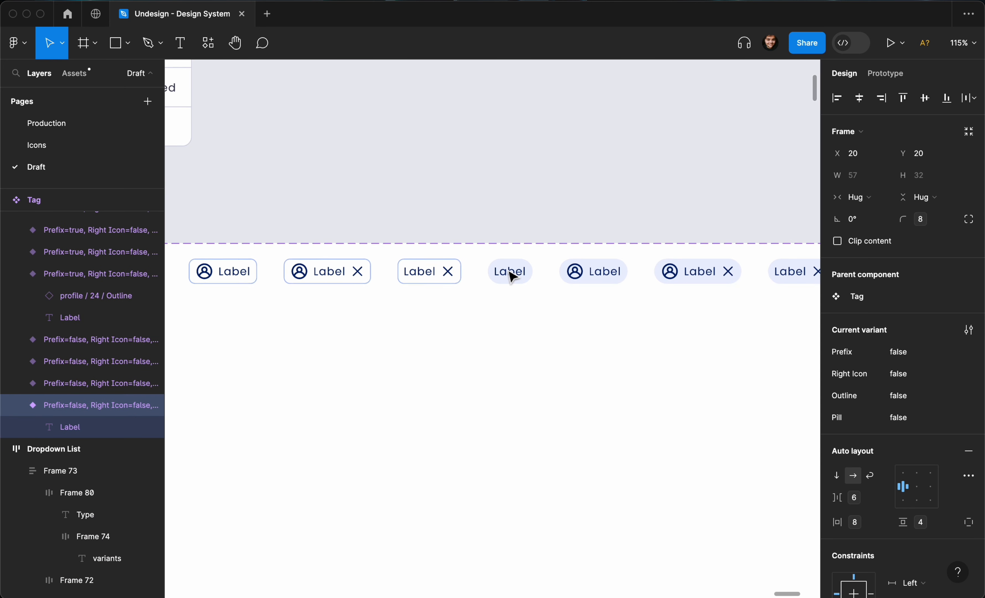
scroll(510, 275, down, 1)
click(507, 287)
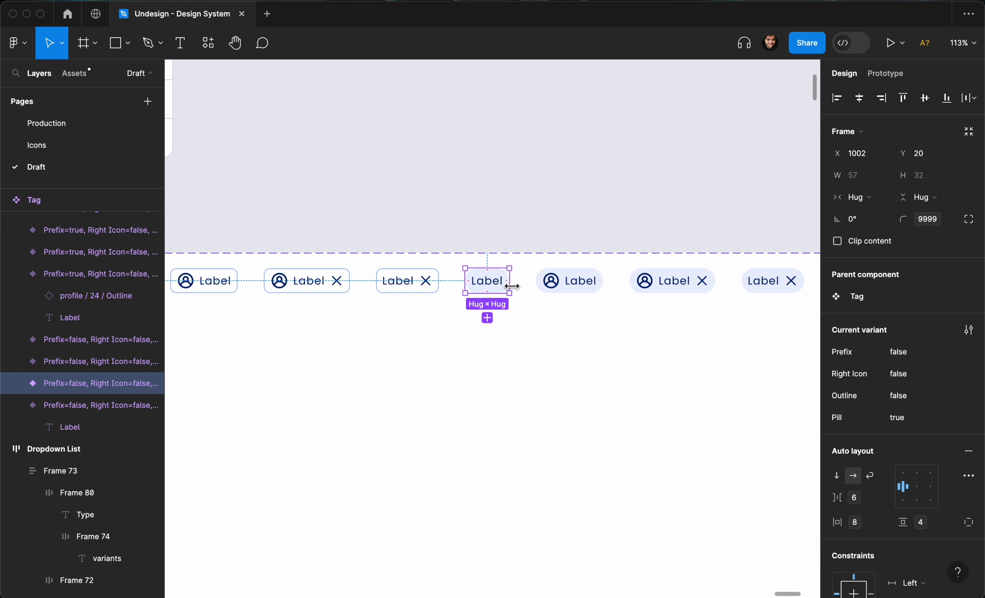
click(534, 211)
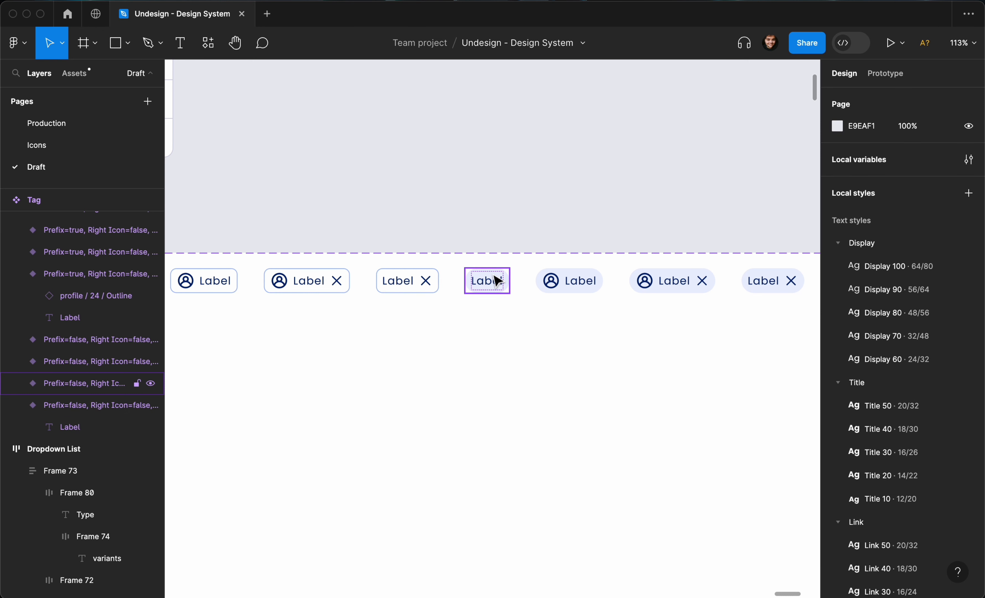
click(488, 283)
scroll(550, 282, right, 2)
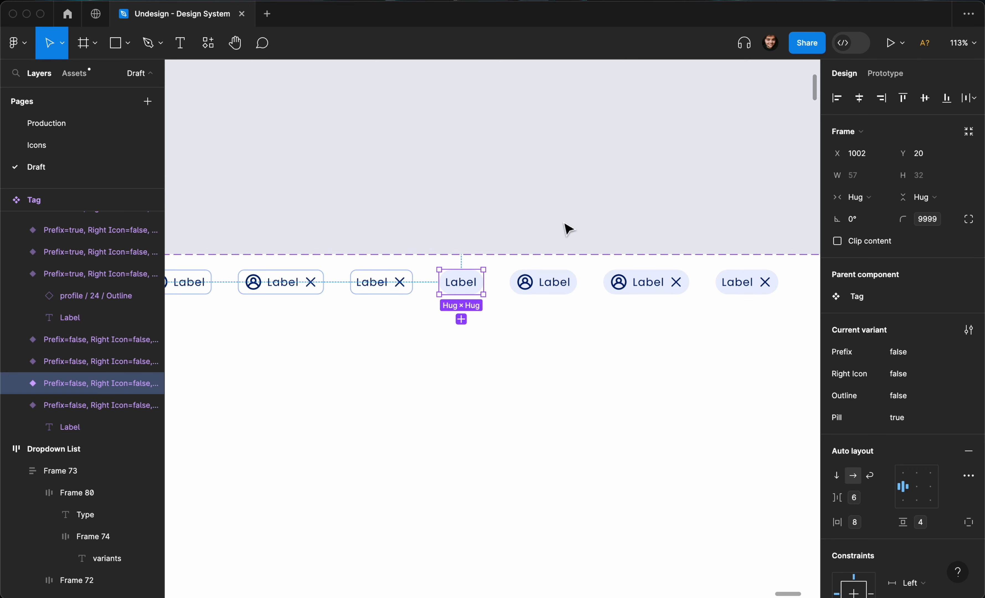
scroll(571, 231, right, 2)
scroll(571, 231, down, 2)
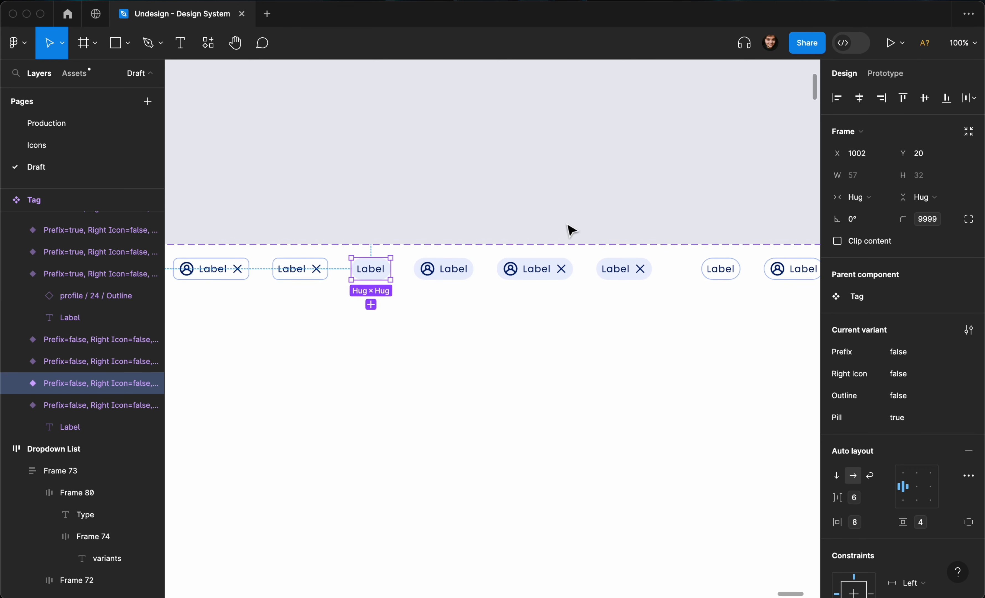
scroll(578, 226, down, 2)
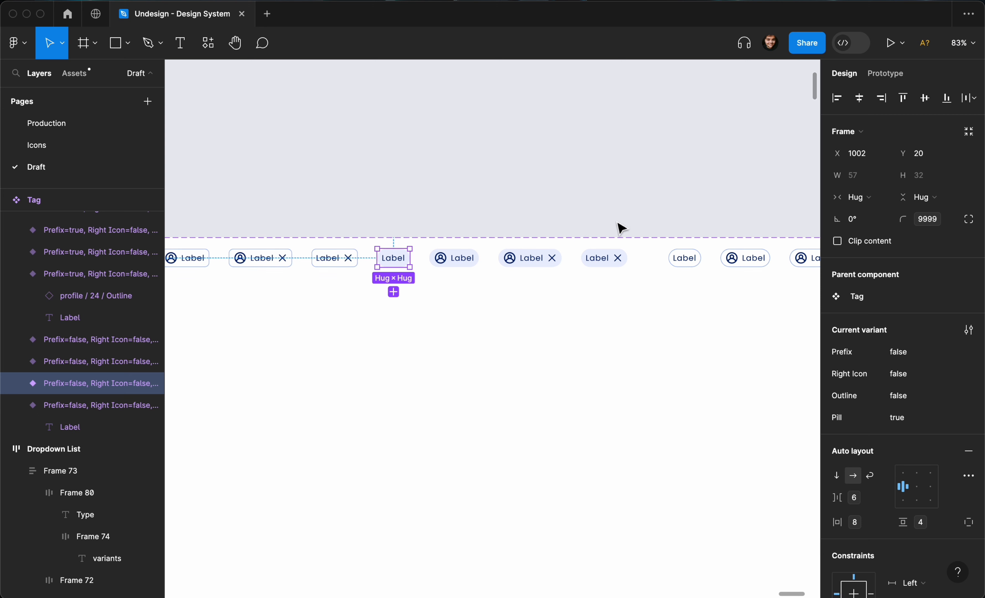
click(685, 258)
scroll(683, 257, right, 5)
scroll(684, 257, up, 1)
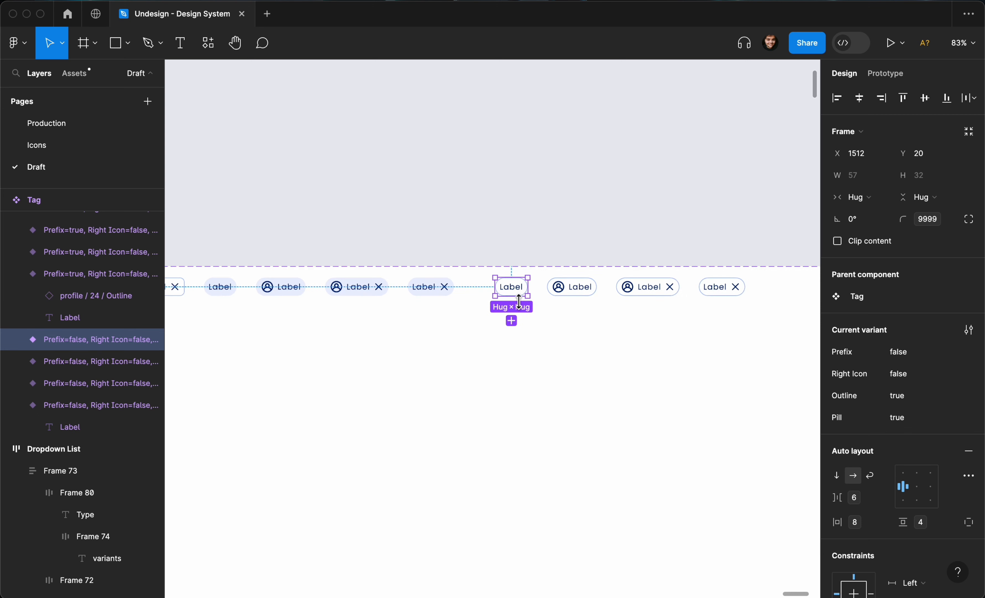
click(622, 230)
scroll(622, 231, down, 4)
- Drag the Tag set's right edge in to a width of 2051, then reselect it
click(638, 315)
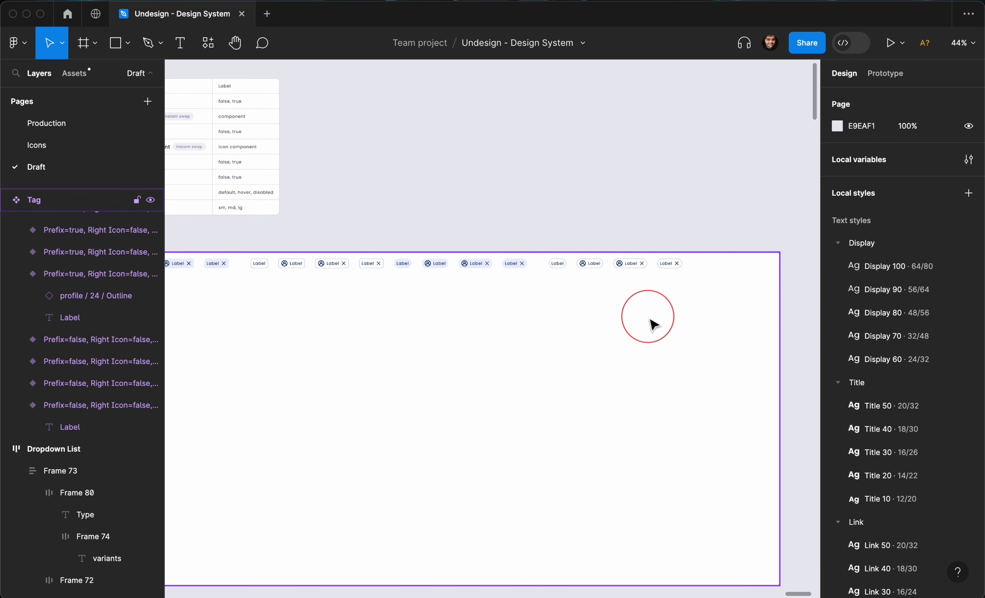
drag(779, 323, 713, 320)
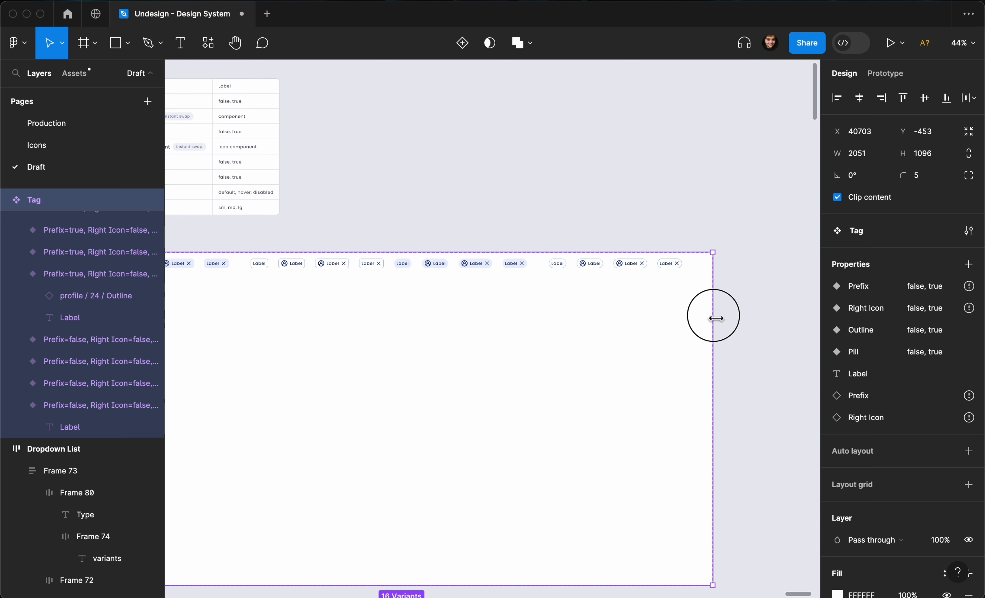
click(636, 221)
scroll(635, 220, left, 8)
scroll(635, 220, up, 4)
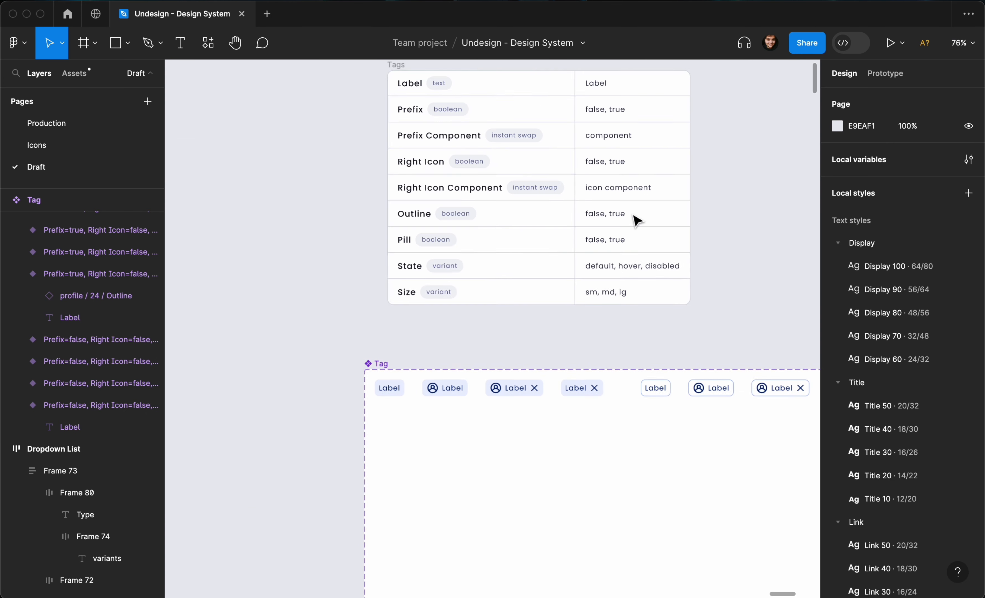
scroll(454, 255, up, 1)
scroll(454, 255, right, 1)
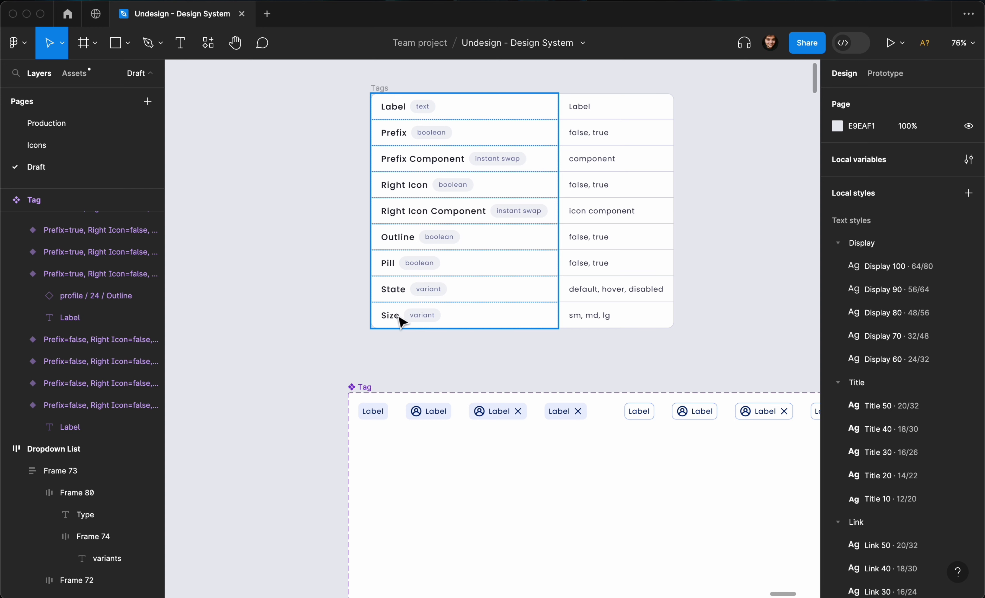
scroll(399, 322, down, 3)
scroll(328, 387, down, 2)
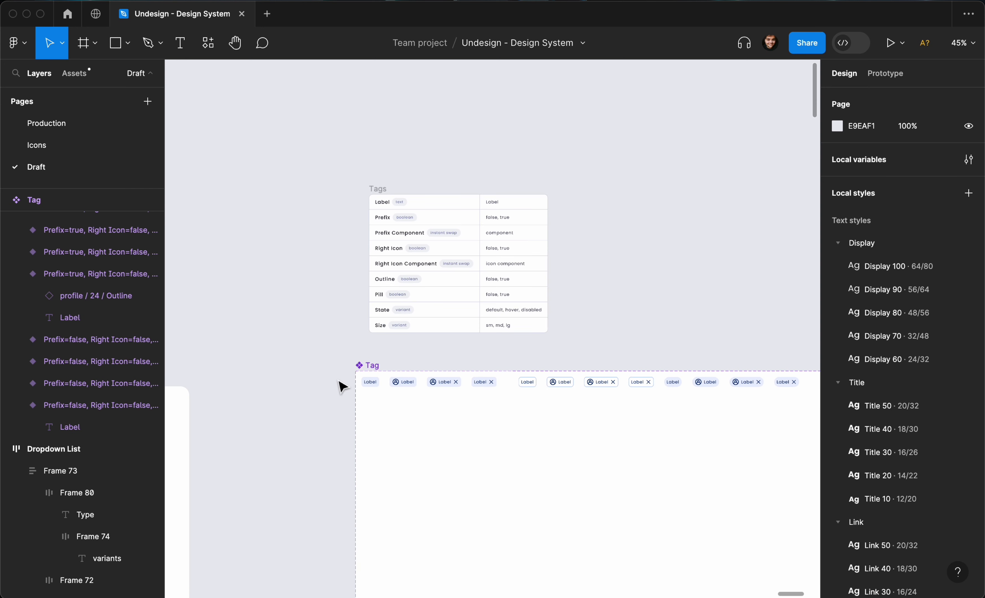
click(372, 367)
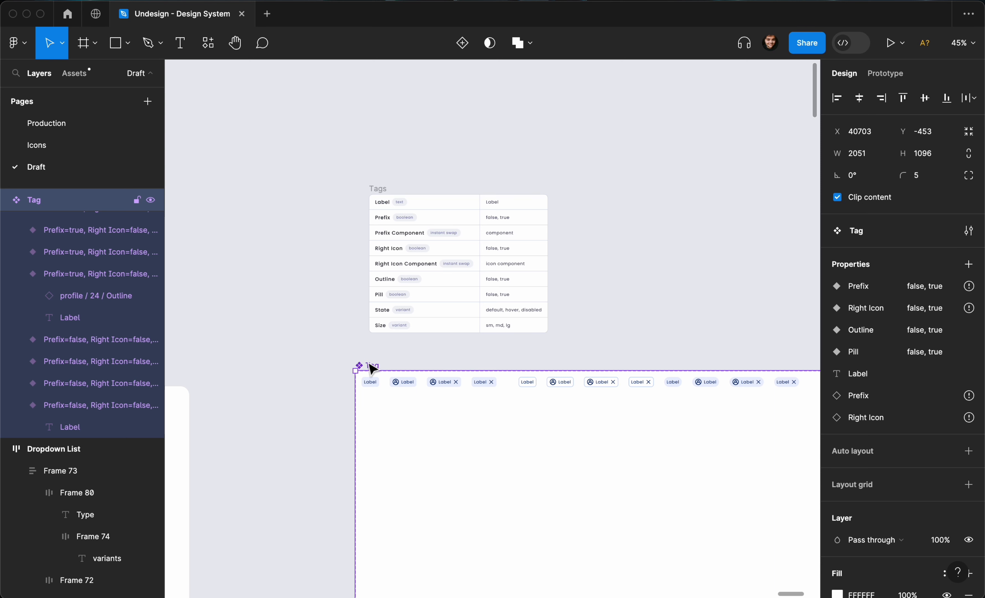
scroll(372, 367, up, 1)
scroll(378, 353, up, 3)
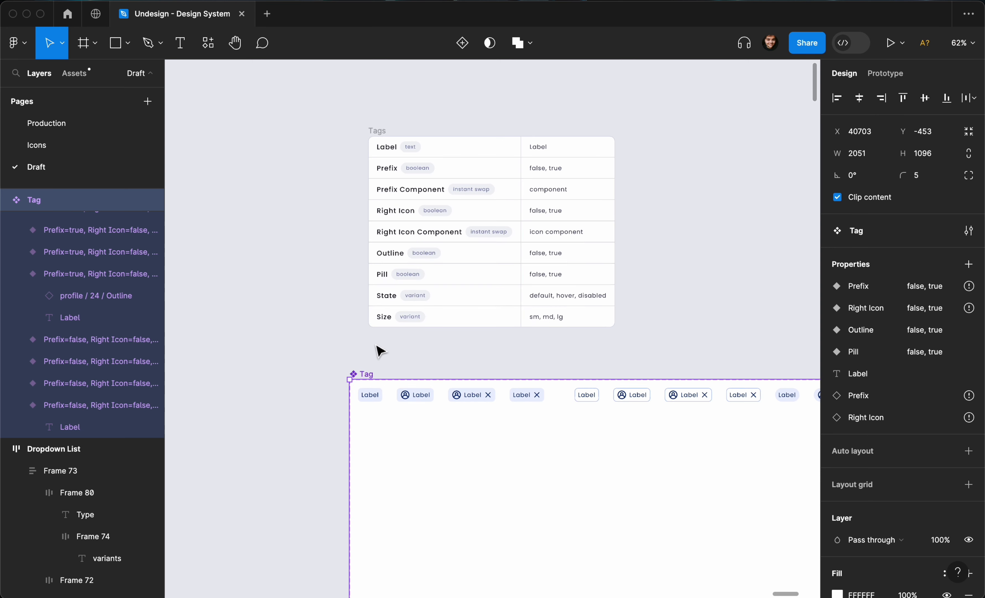
- Add a State variant property with default value 'default'
click(969, 264)
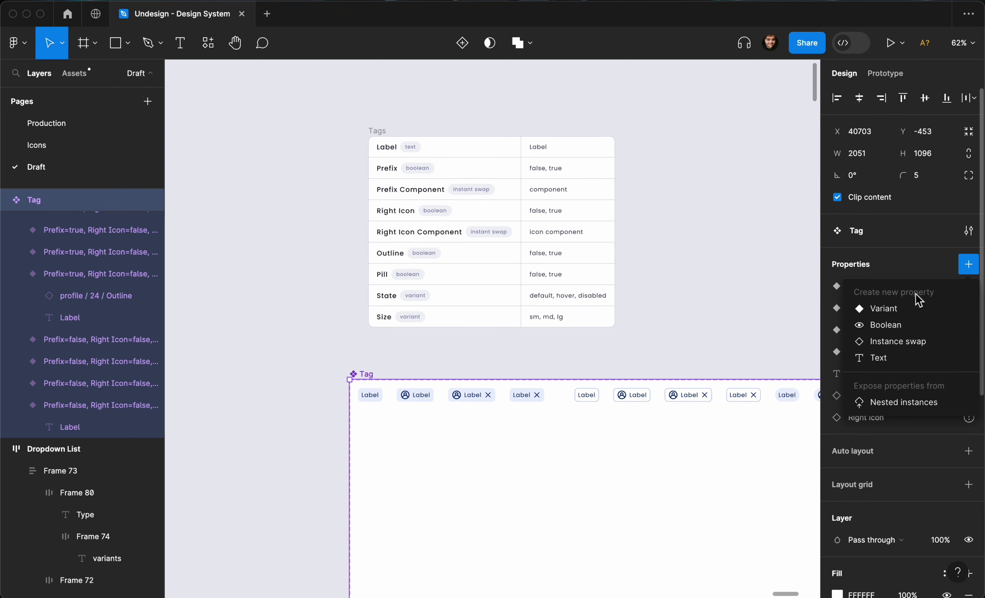
click(905, 310)
text(State)
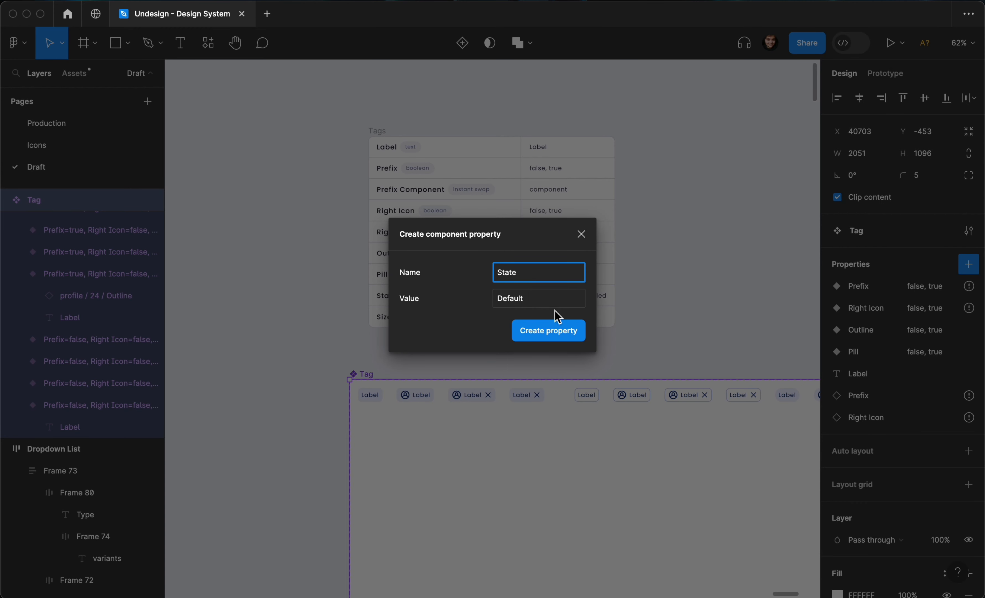
click(557, 303)
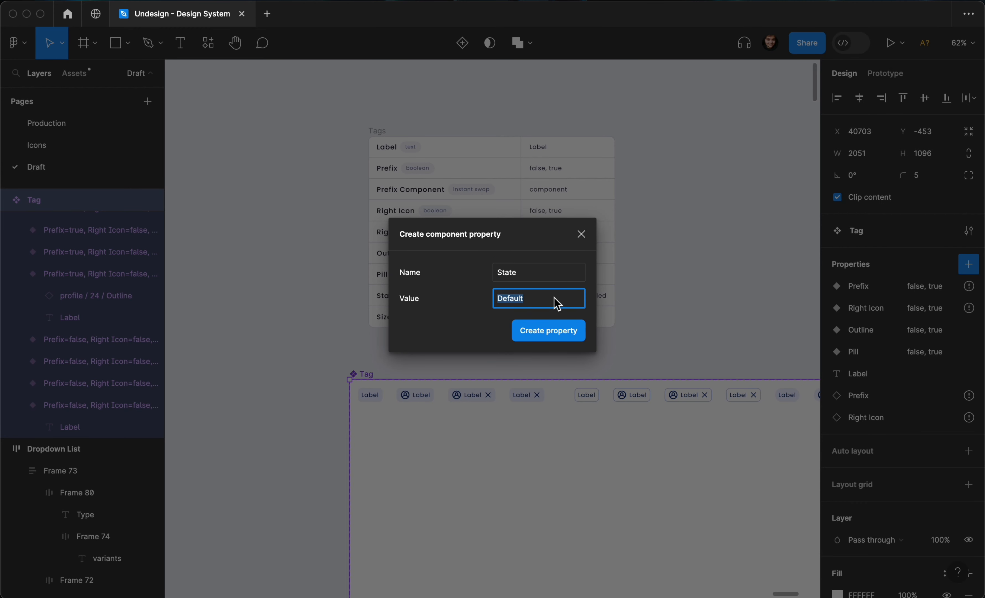
text(defa)
click(539, 330)
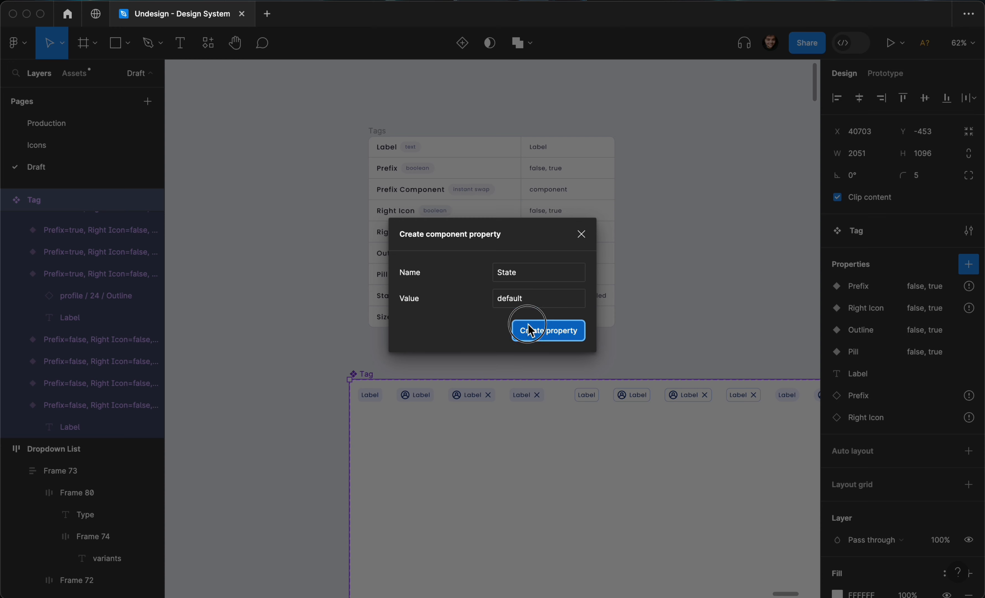
key(Return)
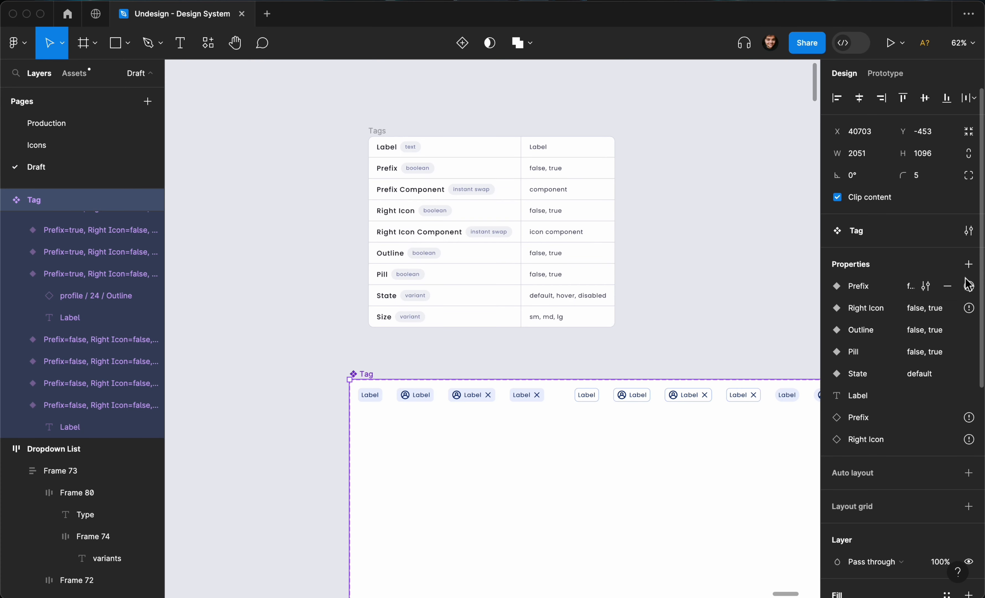
- Add a Size variant property with default value 'md'
click(968, 264)
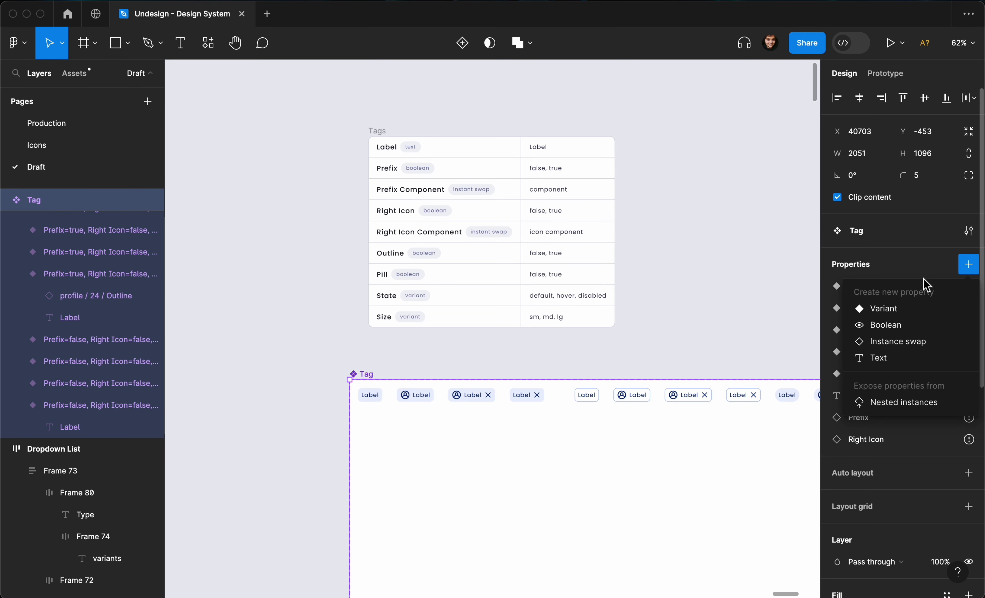
click(908, 310)
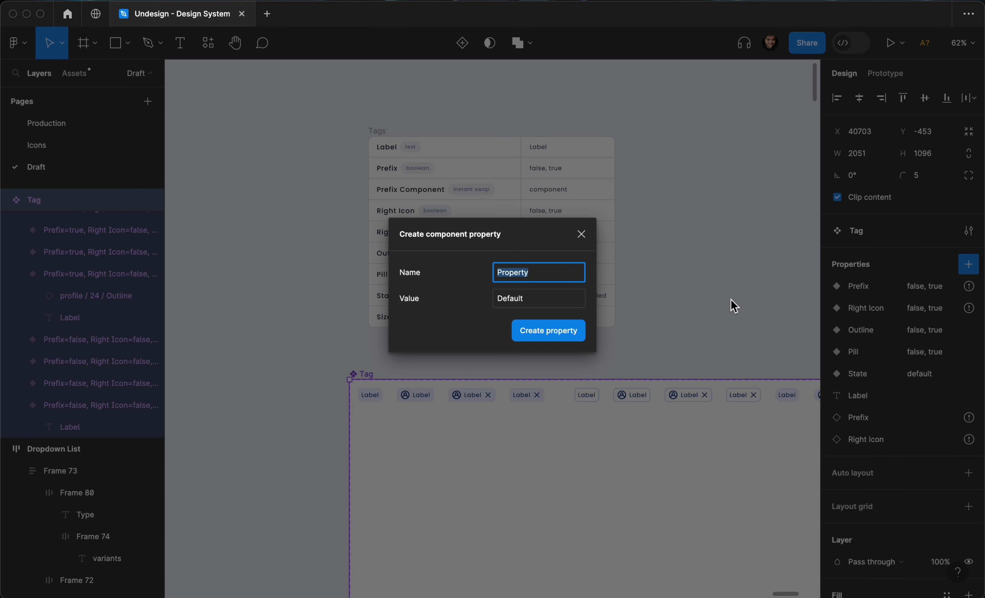
text(Size)
key(Tab)
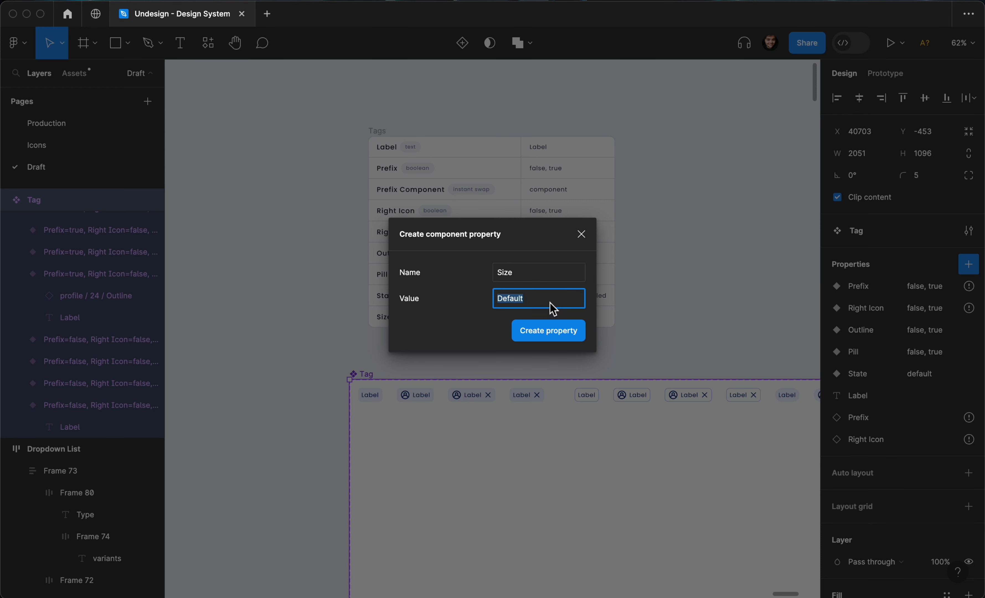
text(md)
click(532, 340)
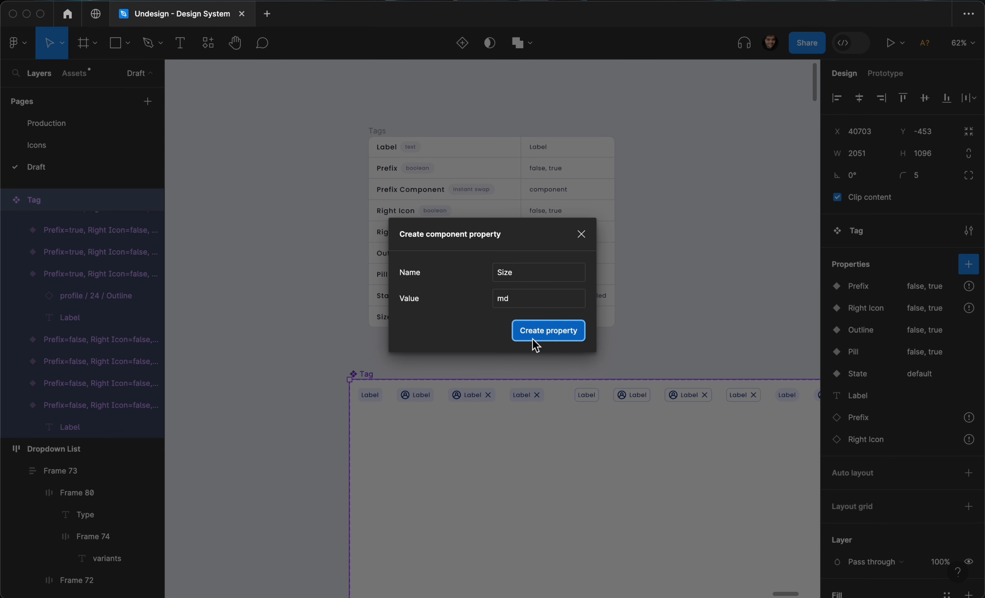
scroll(469, 340, down, 5)
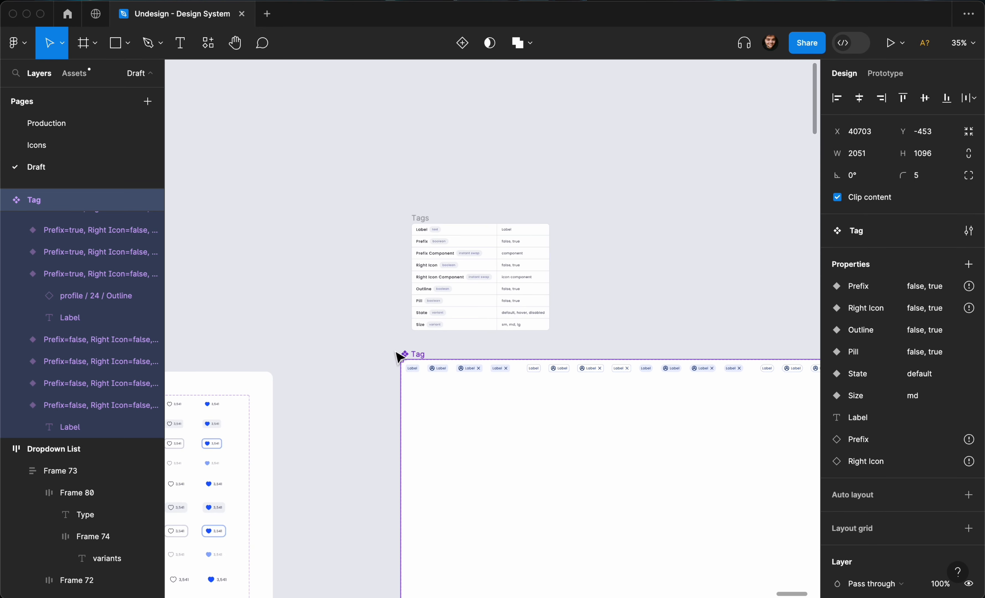
scroll(397, 354, right, 2)
- Pan across the Tag grid to review the three size blocks and their state rows
scroll(457, 374, right, 2)
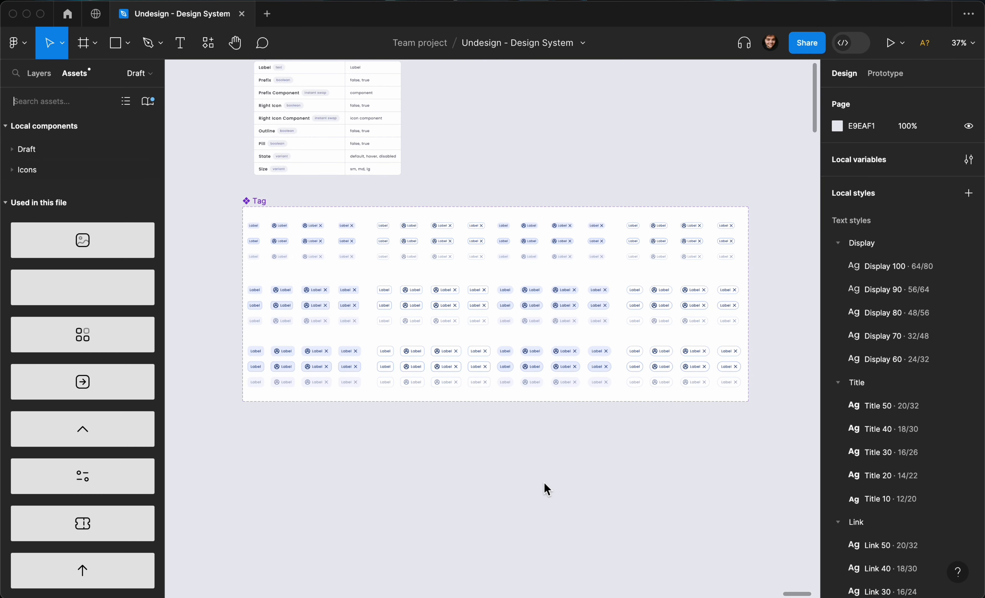
scroll(470, 449, up, 1)
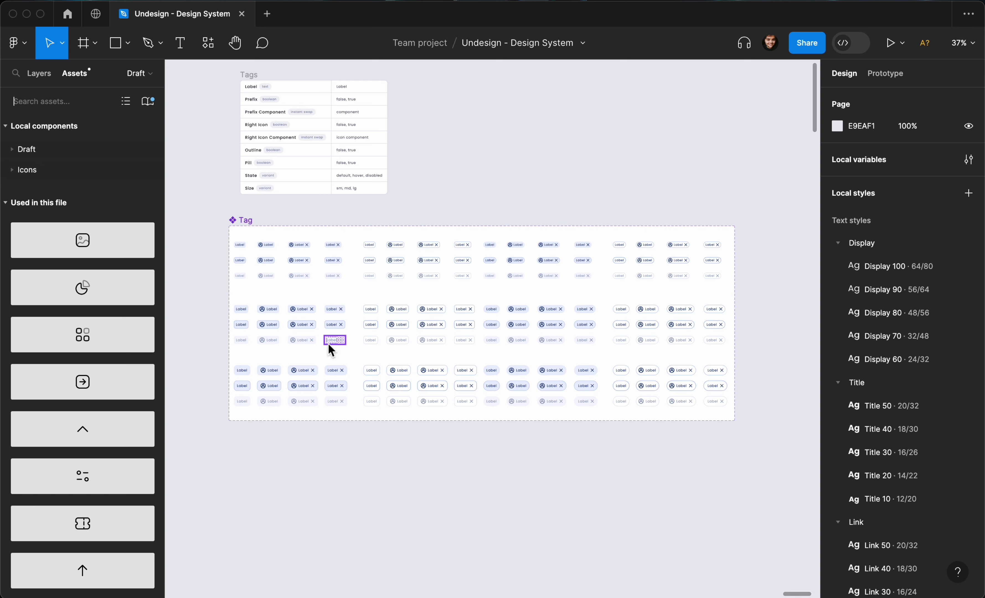
scroll(286, 305, up, 5)
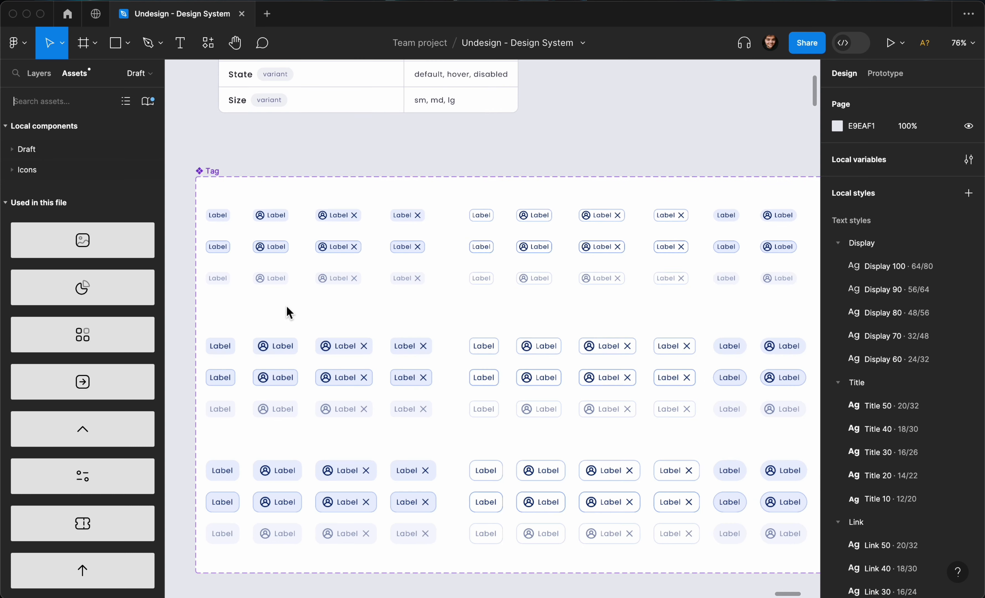
scroll(286, 305, left, 2)
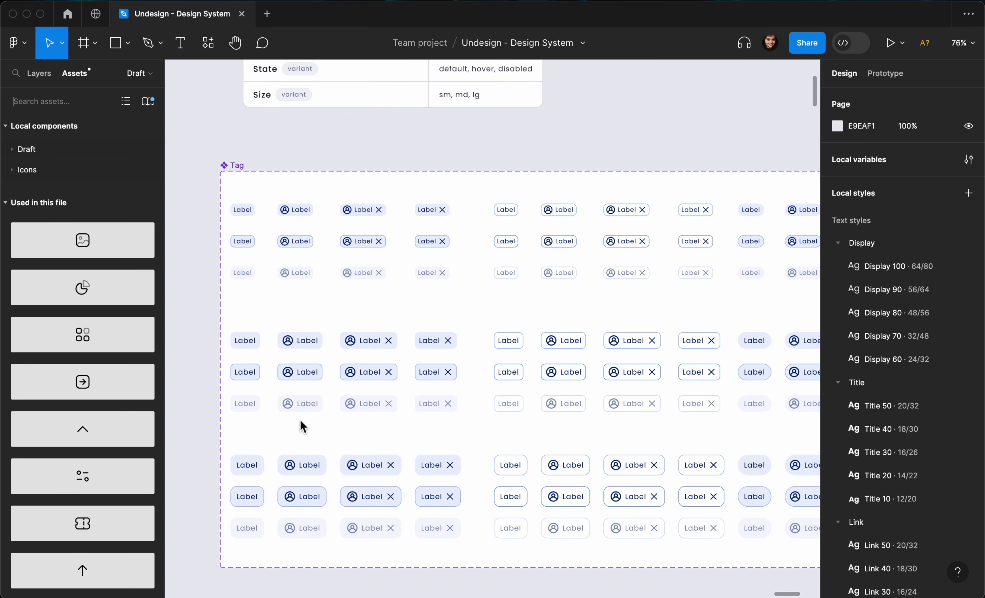
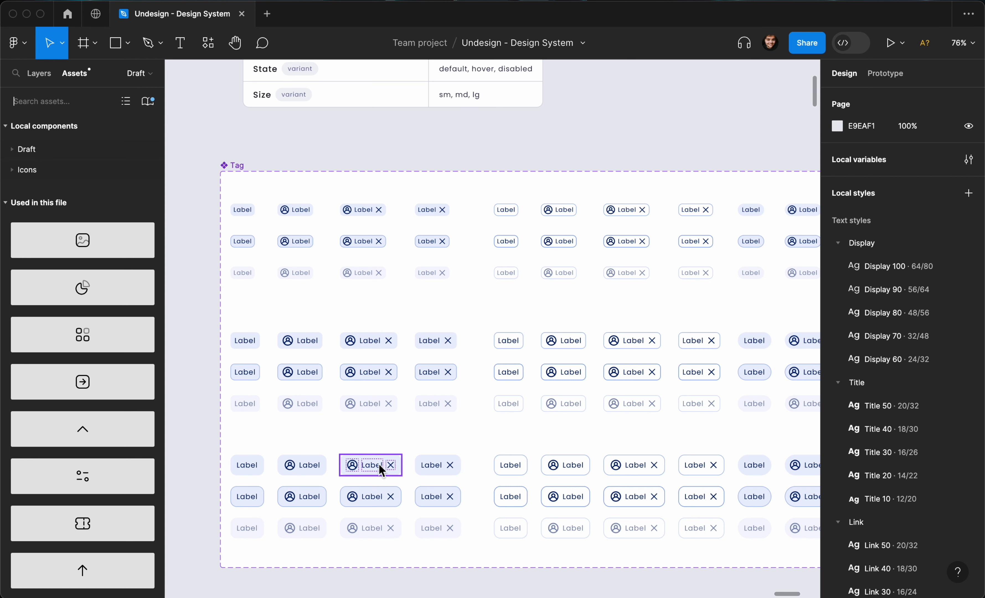
- Search 'tag' in Assets and drop a Tag instance onto empty canvas
scroll(381, 470, up, 2)
scroll(380, 470, right, 2)
scroll(384, 473, up, 1)
scroll(384, 474, right, 1)
scroll(383, 474, up, 10)
text(tag)
drag(63, 146, 507, 243)
scroll(507, 242, up, 5)
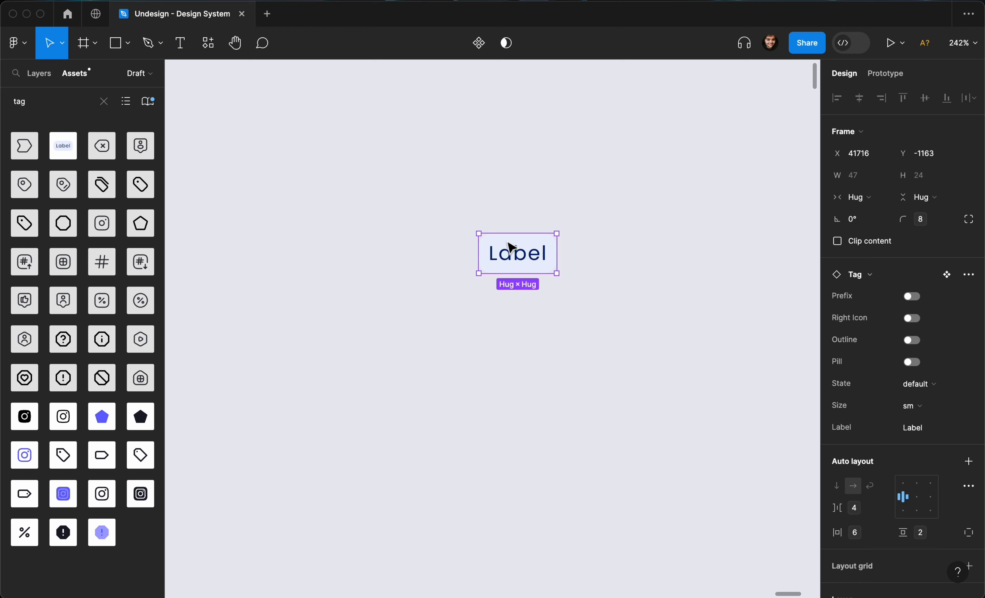
- Deselect the test instance, zoom out, and select the 144-variant Tag component set
scroll(635, 311, down, 10)
click(634, 310)
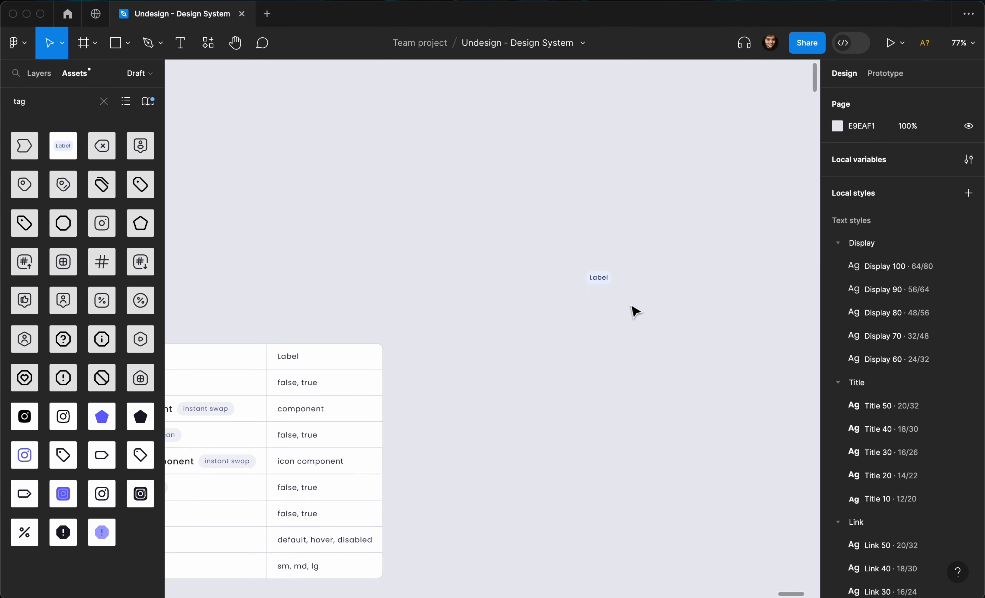
scroll(635, 309, down, 5)
scroll(634, 308, down, 5)
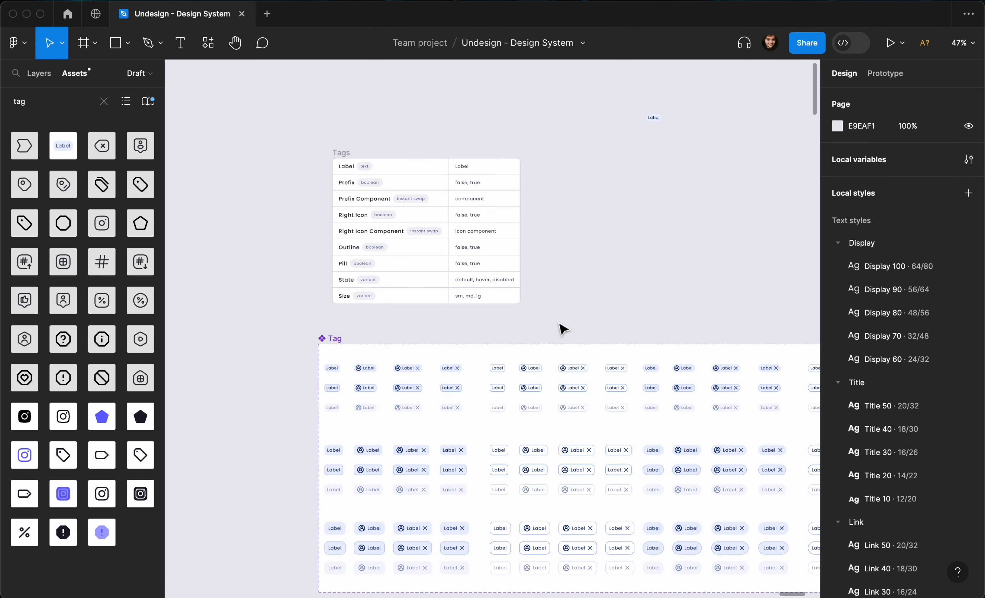
click(334, 340)
scroll(338, 346, right, 1)
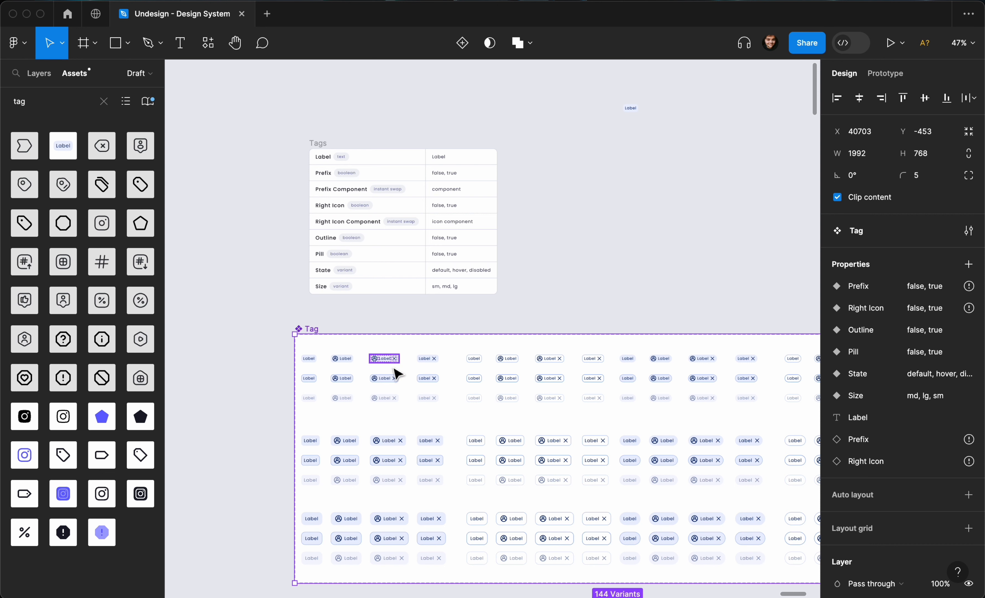
scroll(476, 370, down, 2)
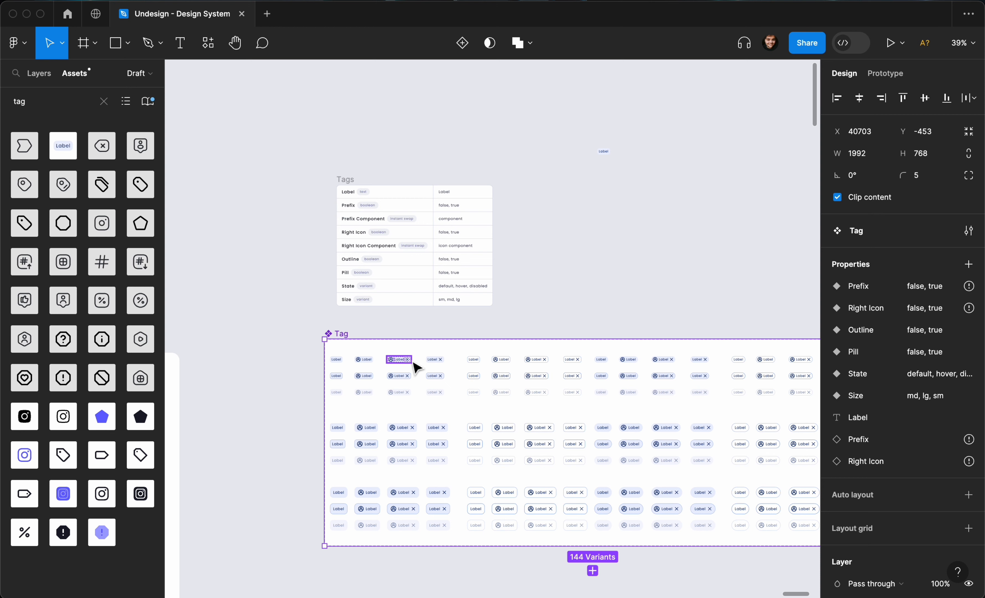
scroll(351, 339, down, 2)
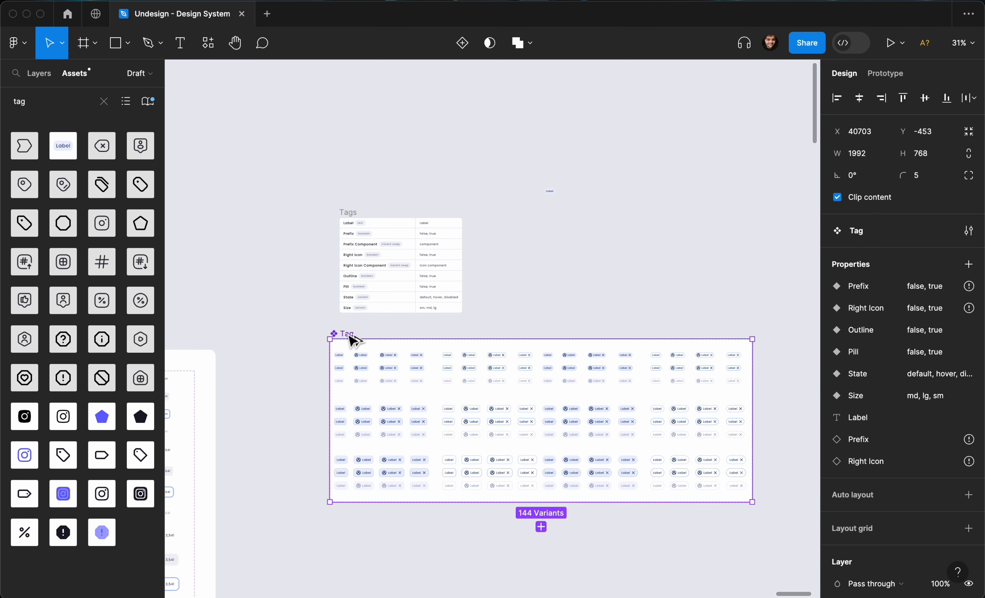
- Alt-drag a copy of the Tag component set to the right of the original
drag(351, 339, 785, 344)
scroll(785, 345, right, 4)
scroll(784, 345, up, 2)
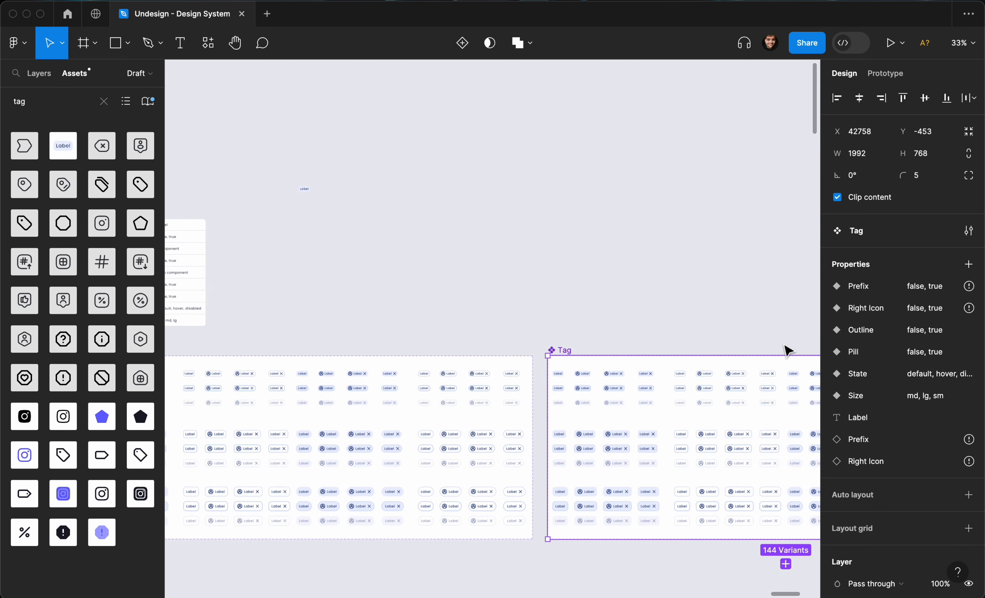
- Rename the copied component set to 'Tag-Subtle' in the Layers panel
key(alt+1)
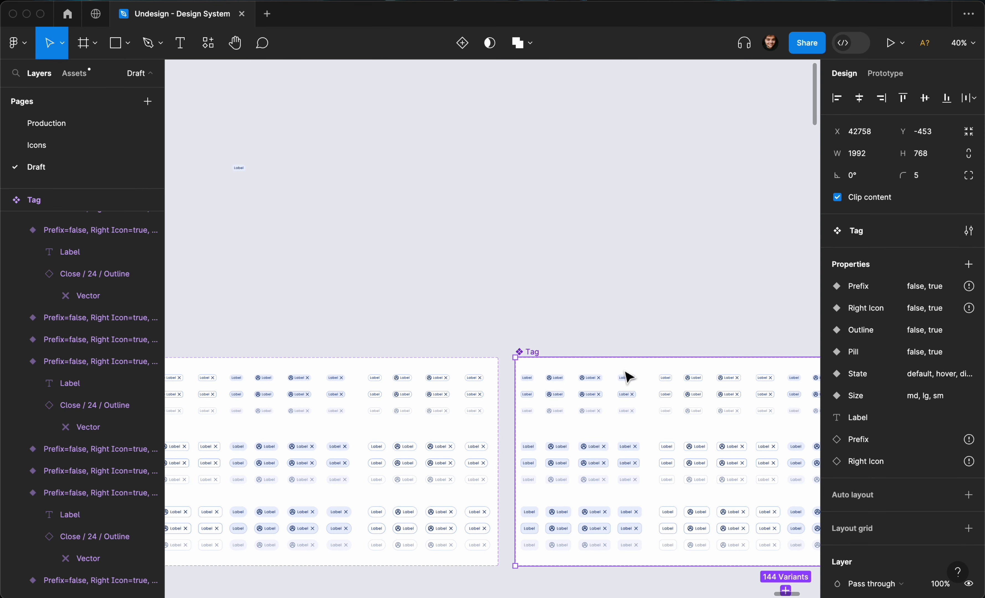
click(533, 355)
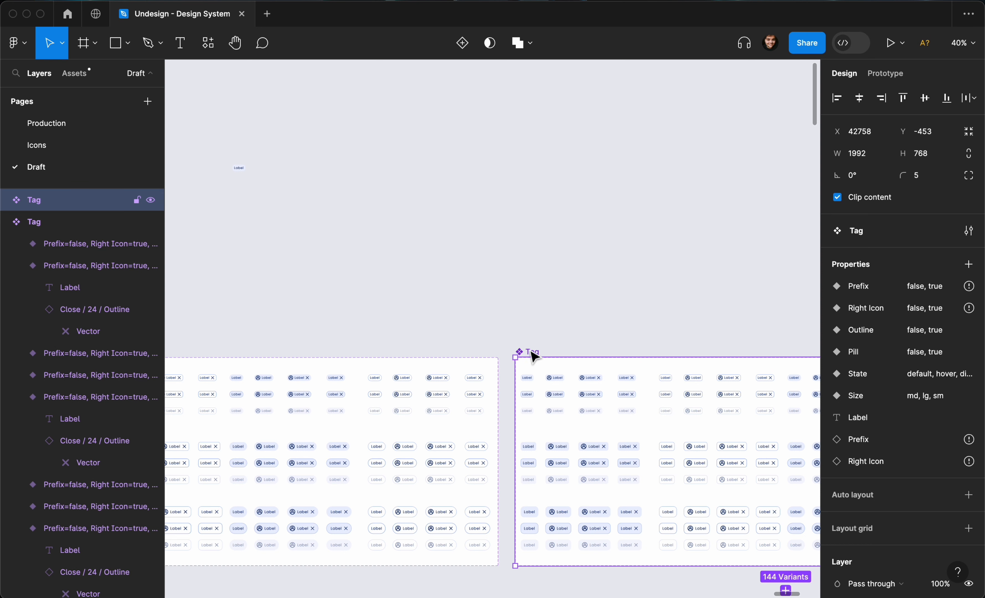
double_click(533, 354)
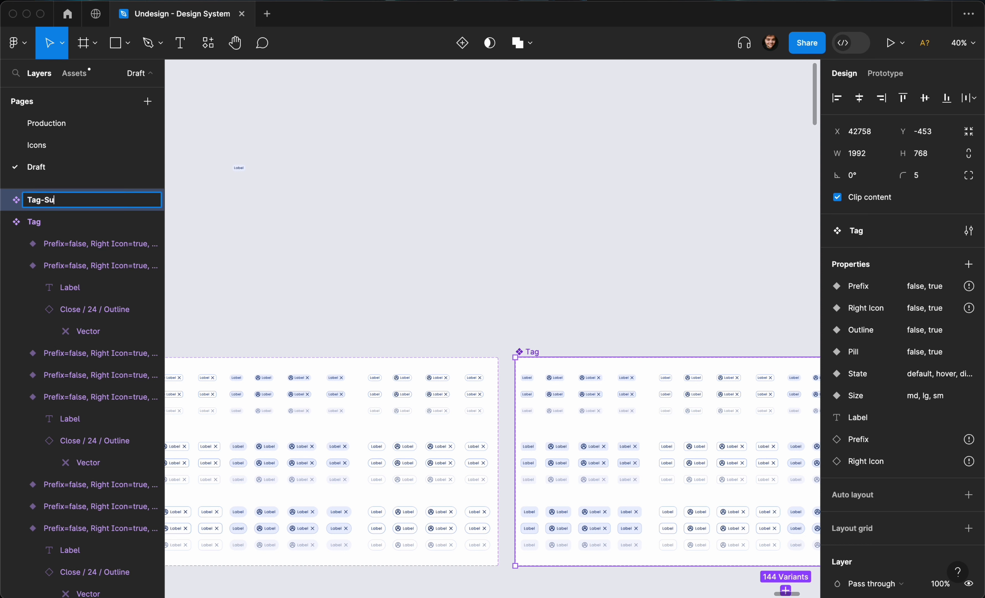
text(-Subtle)
key(Return)
scroll(880, 462, down, 10)
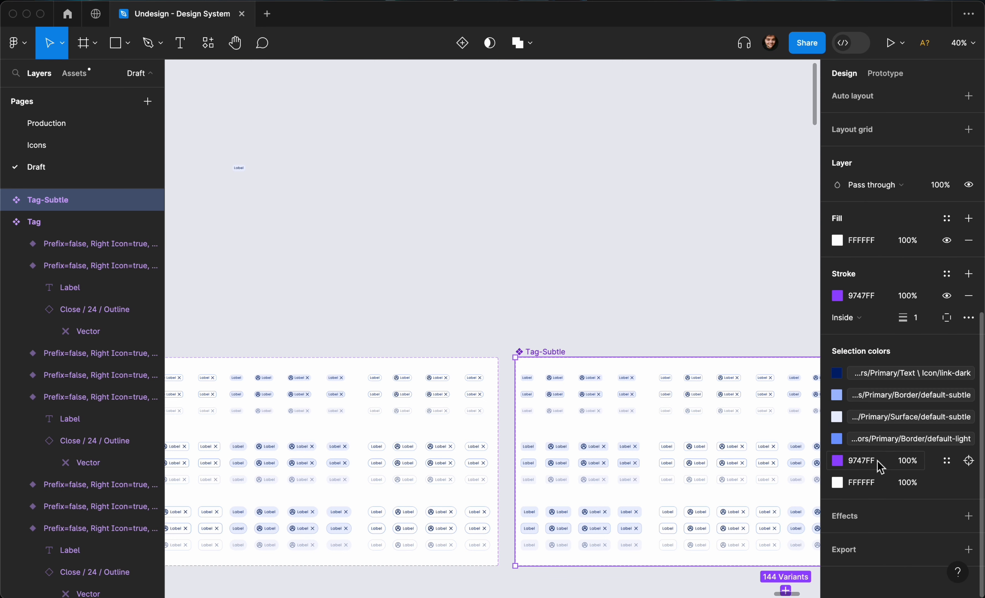
- Swap the subtle border colour to Colors/Grayscale/Border/default-light
scroll(767, 405, up, 3)
click(875, 393)
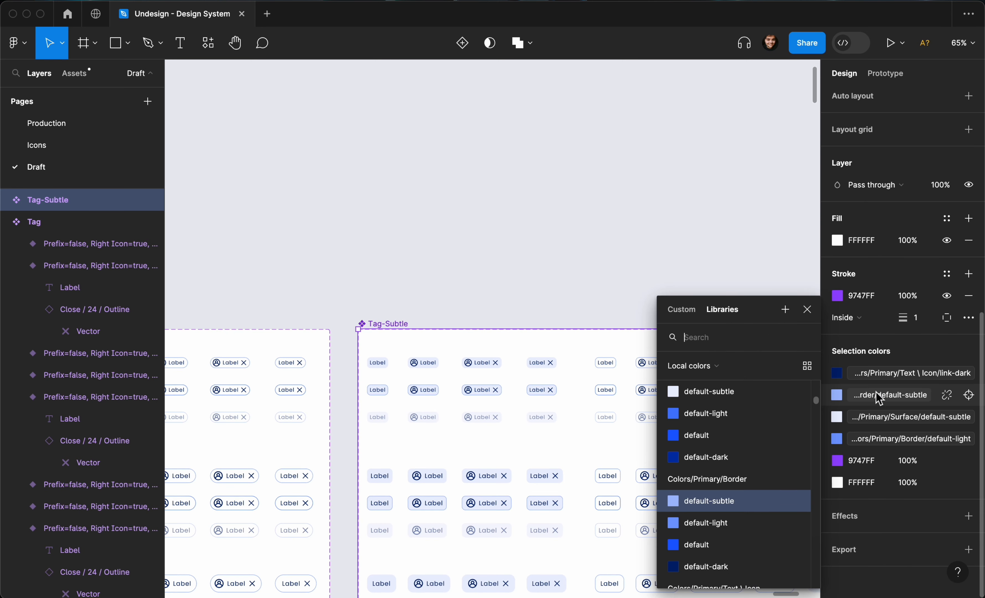
scroll(719, 440, up, 5)
scroll(718, 440, up, 5)
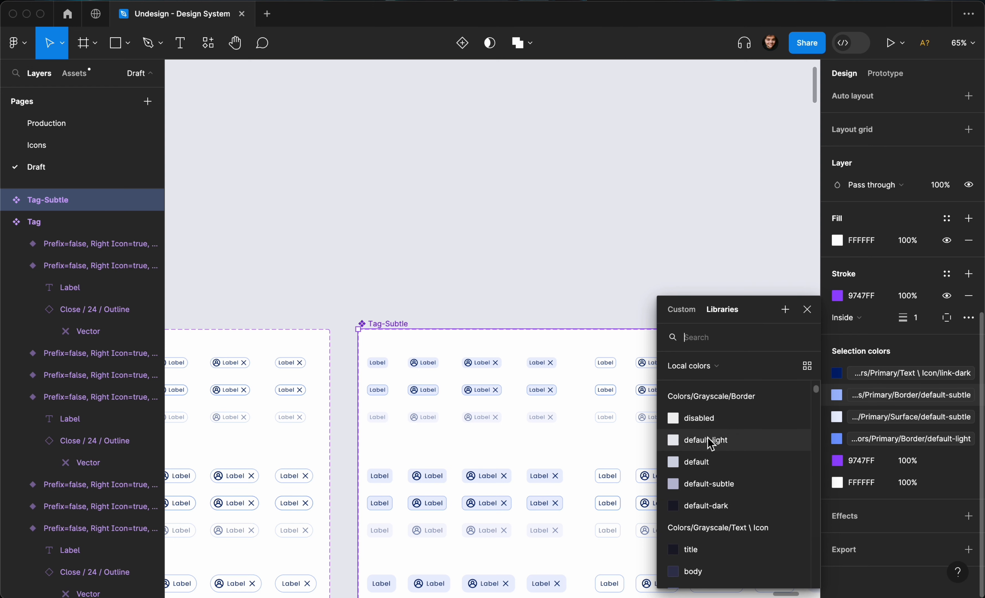
click(710, 441)
ctrl+scroll(519, 414, up, 5)
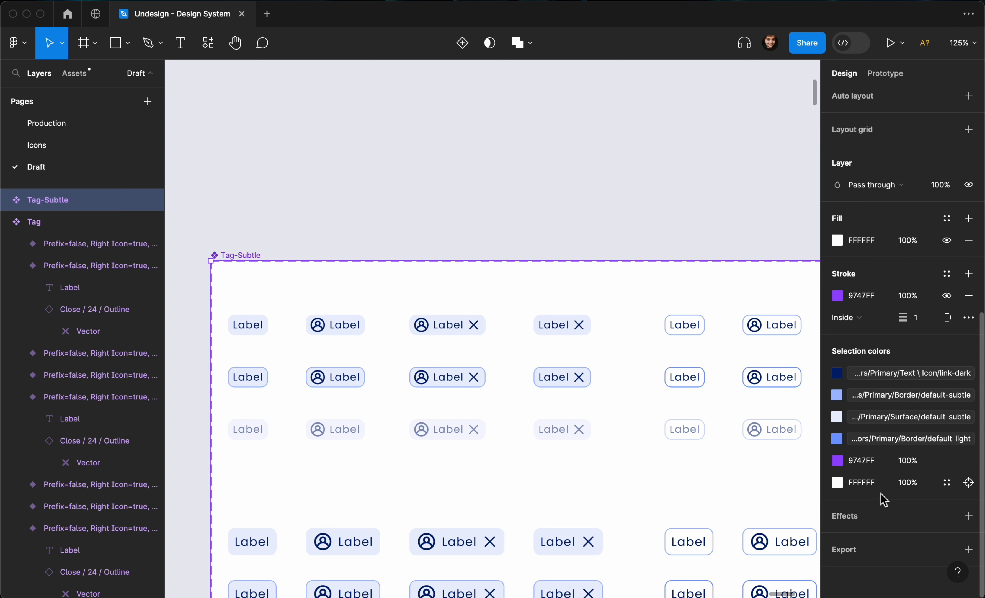
- Swap Primary/Surface/default-subtle to Grayscale/Border/default-light as well
click(904, 423)
scroll(733, 462, up, 5)
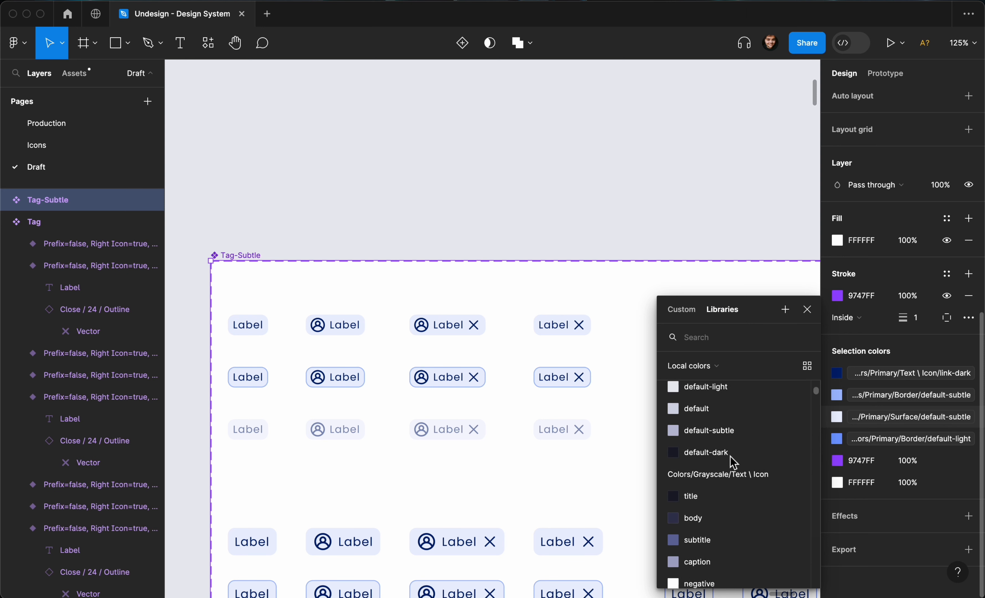
scroll(733, 462, up, 3)
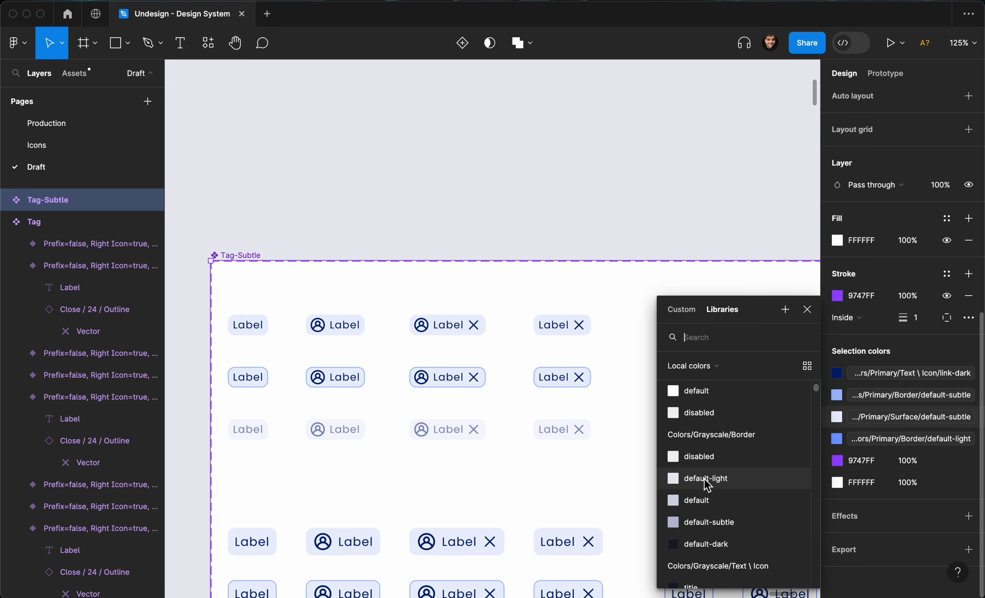
click(707, 483)
scroll(569, 375, down, 2)
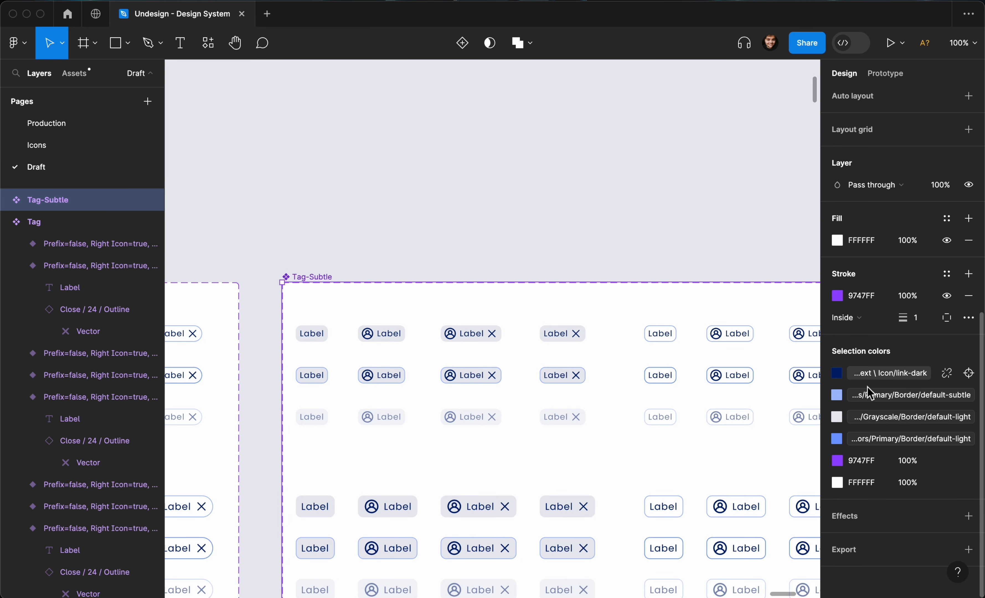
click(858, 394)
text(border)
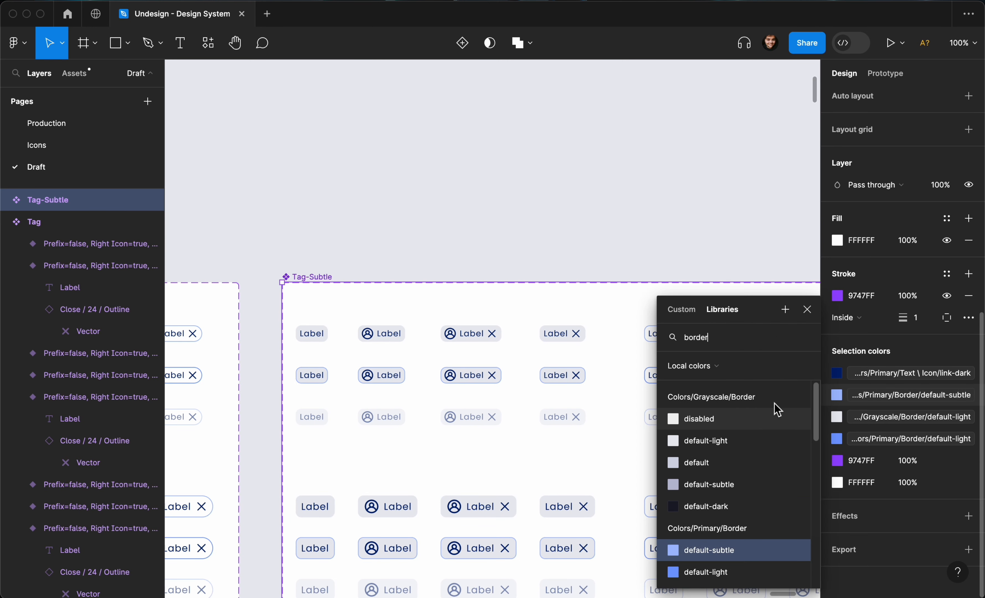
- Redo the subtle border replacement with a Grayscale Border default style
click(720, 450)
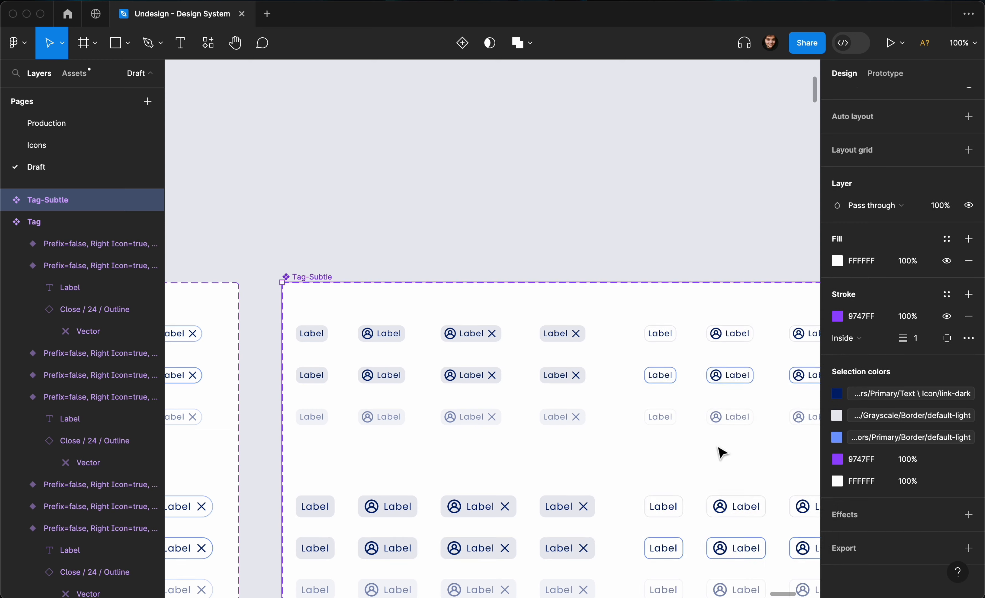
key(super+z)
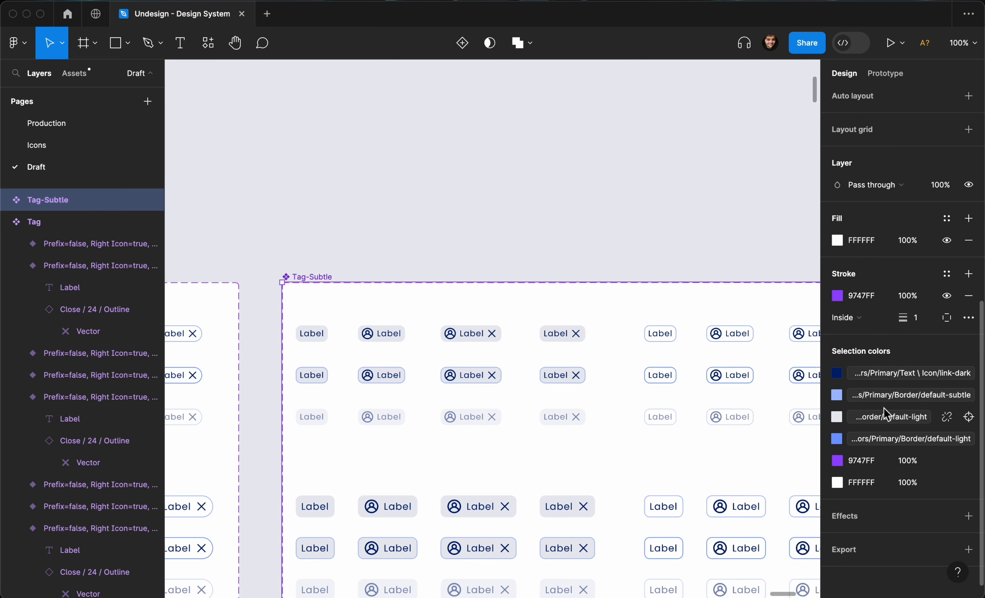
click(898, 398)
text(bord)
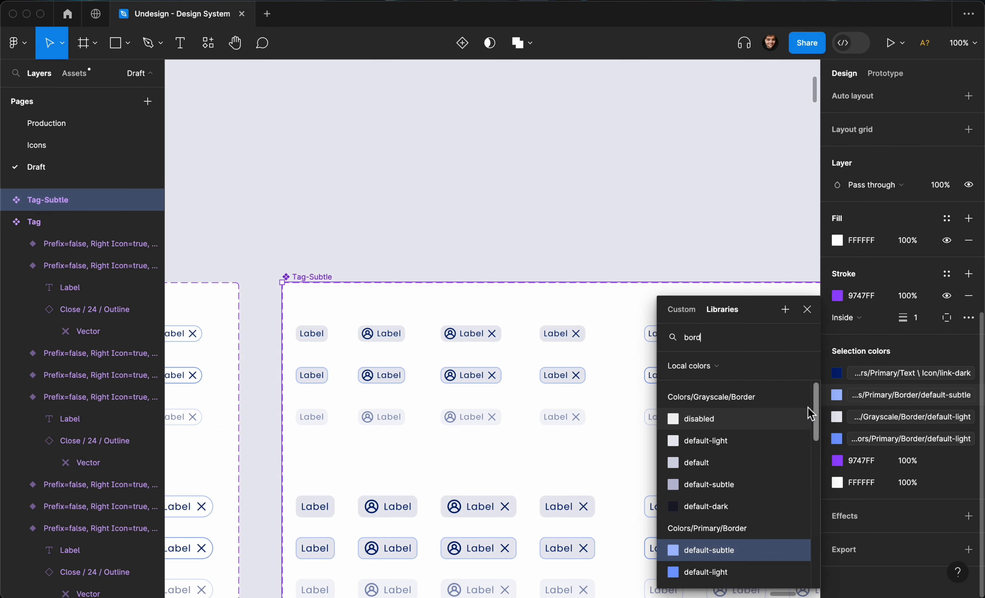
click(717, 463)
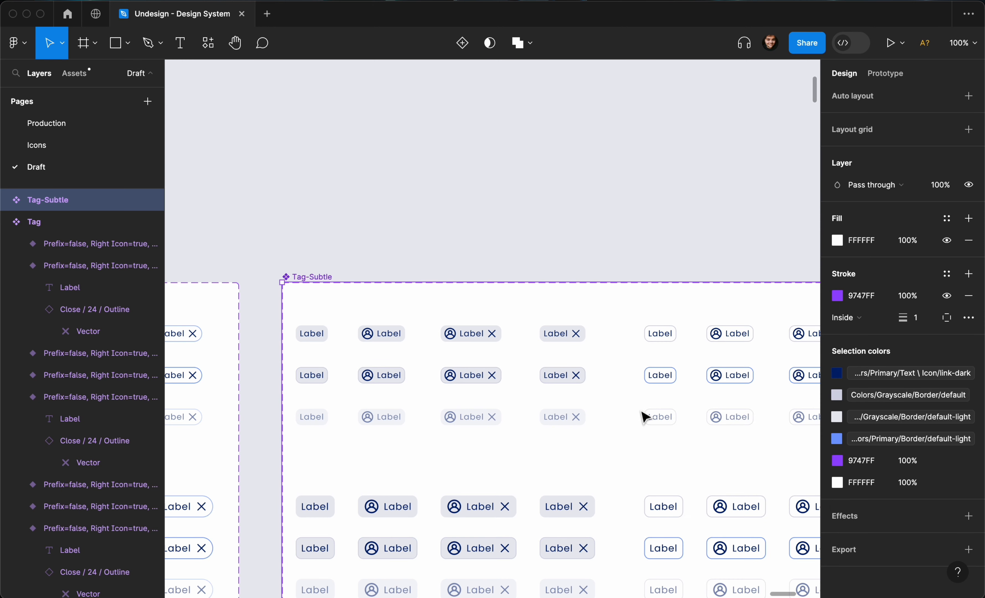
- Replace the link-dark text colour with Grayscale/Text \ Icon/body
click(902, 376)
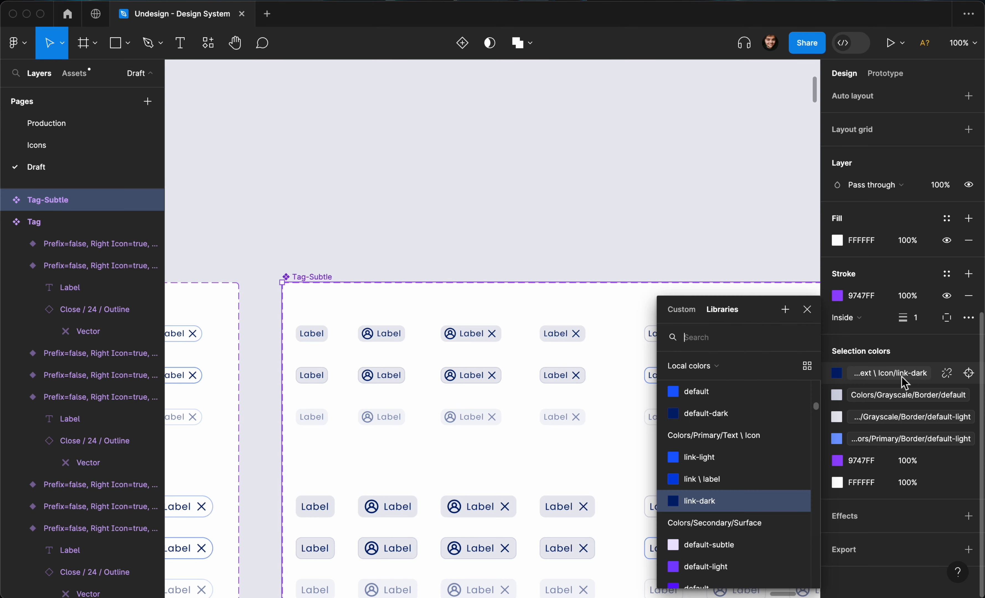
text(border)
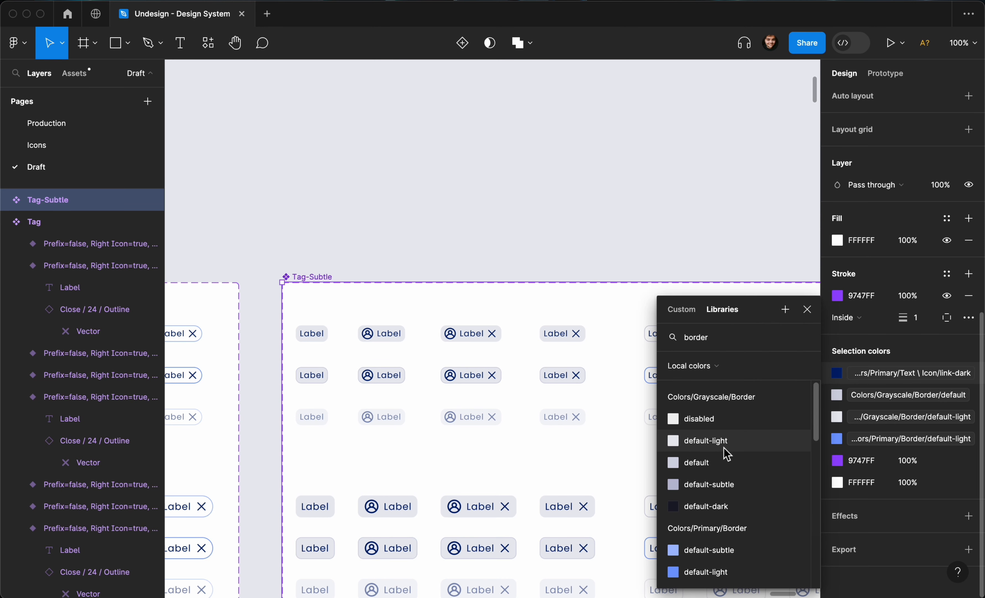
scroll(727, 455, down, 1)
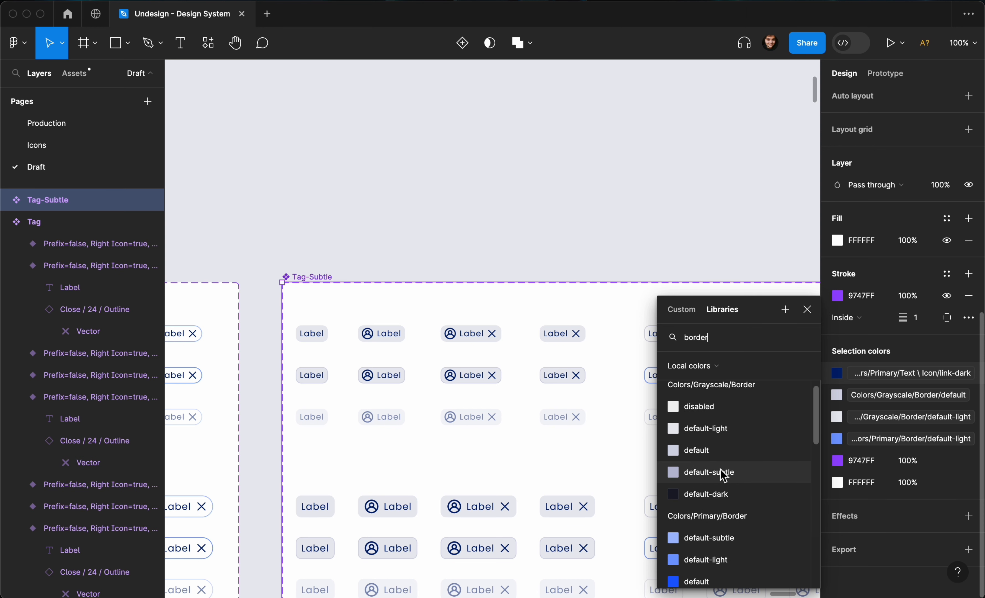
click(724, 475)
key(super+z)
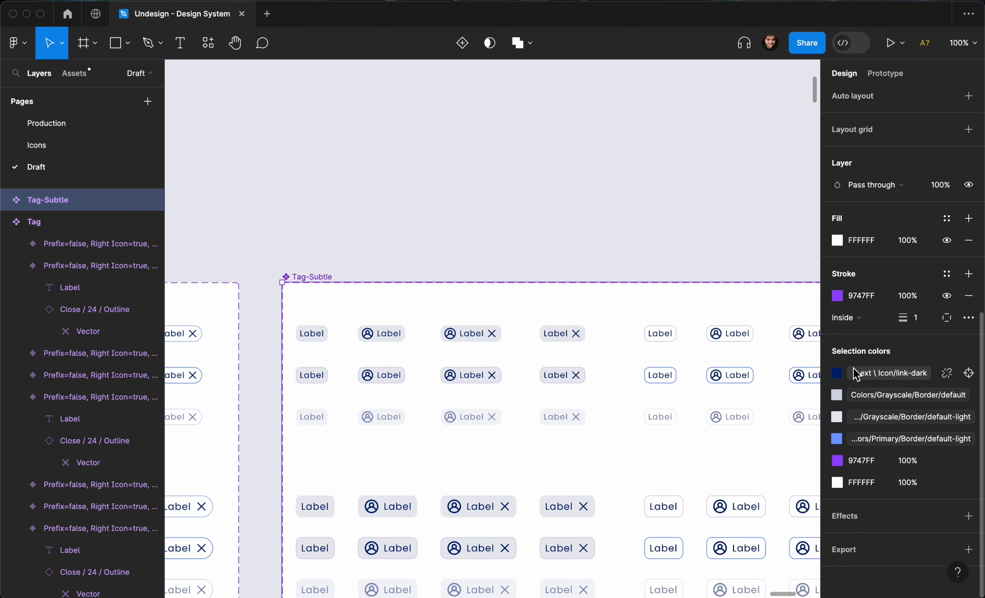
click(883, 376)
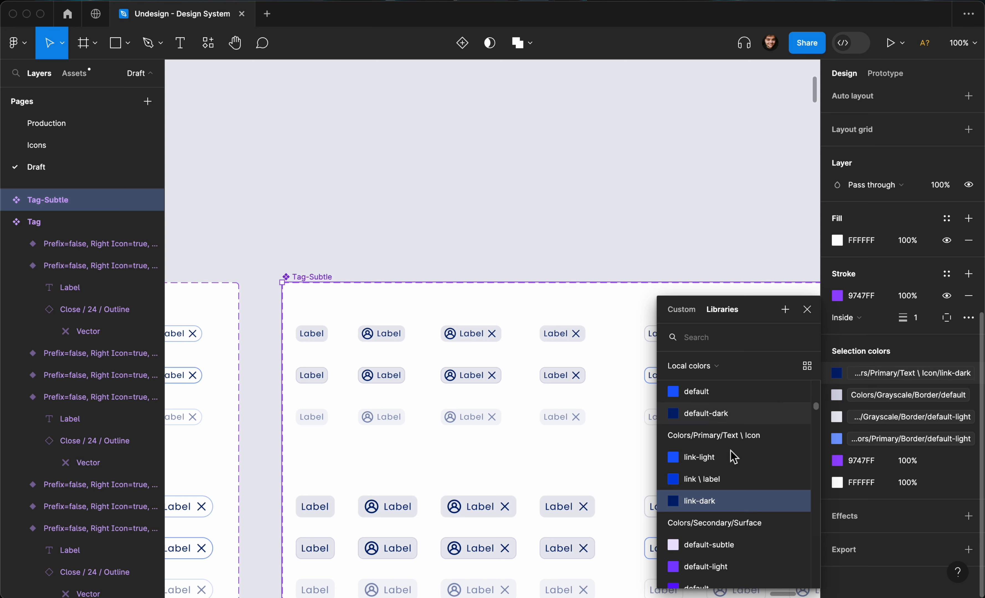
scroll(724, 462, up, 3)
text(text)
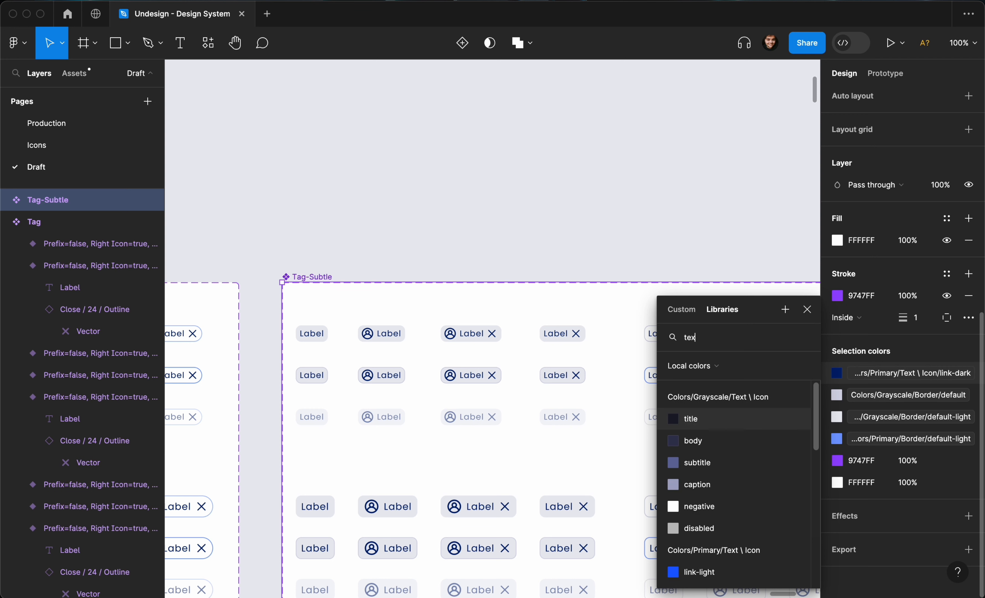
click(697, 443)
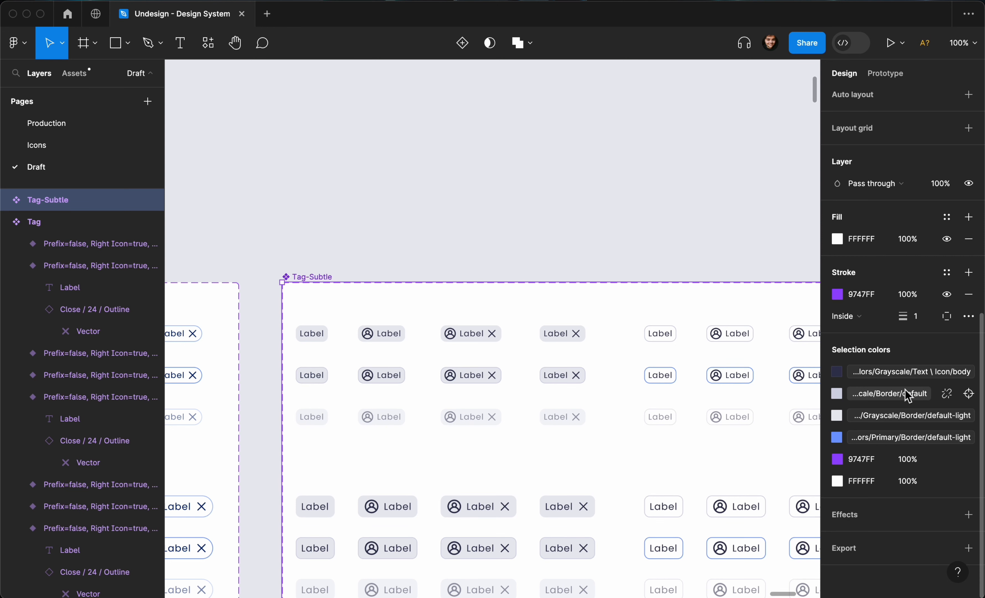
- Replace Primary/Border/default-light with Grayscale/Border/default-subtle
click(900, 439)
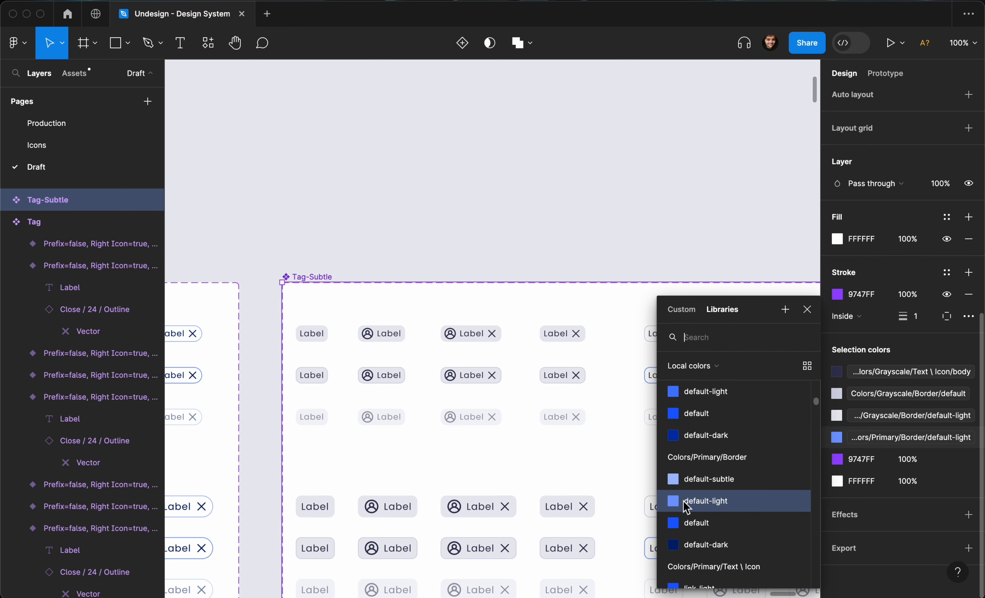
scroll(687, 508, up, 10)
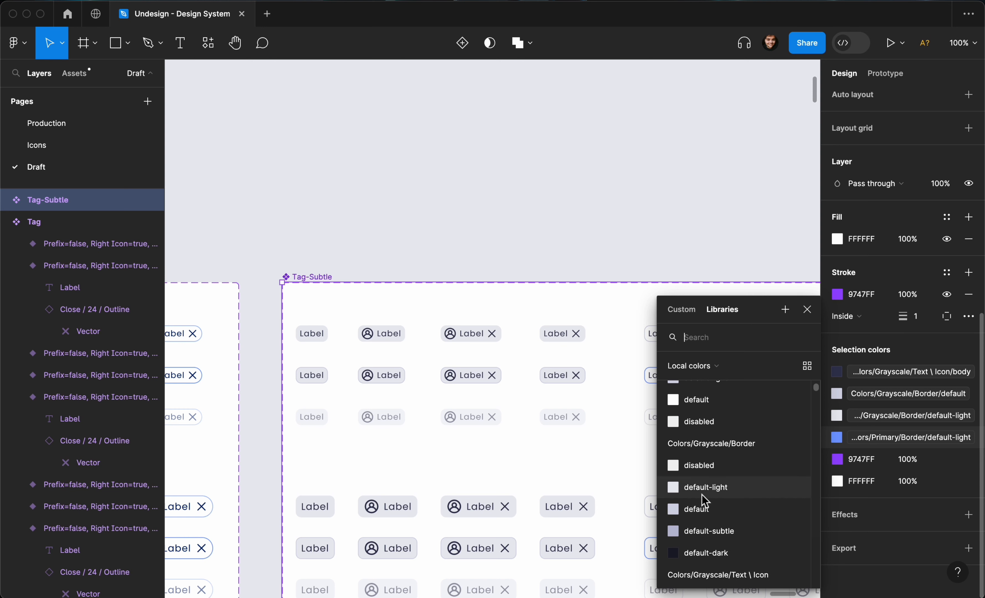
text(border)
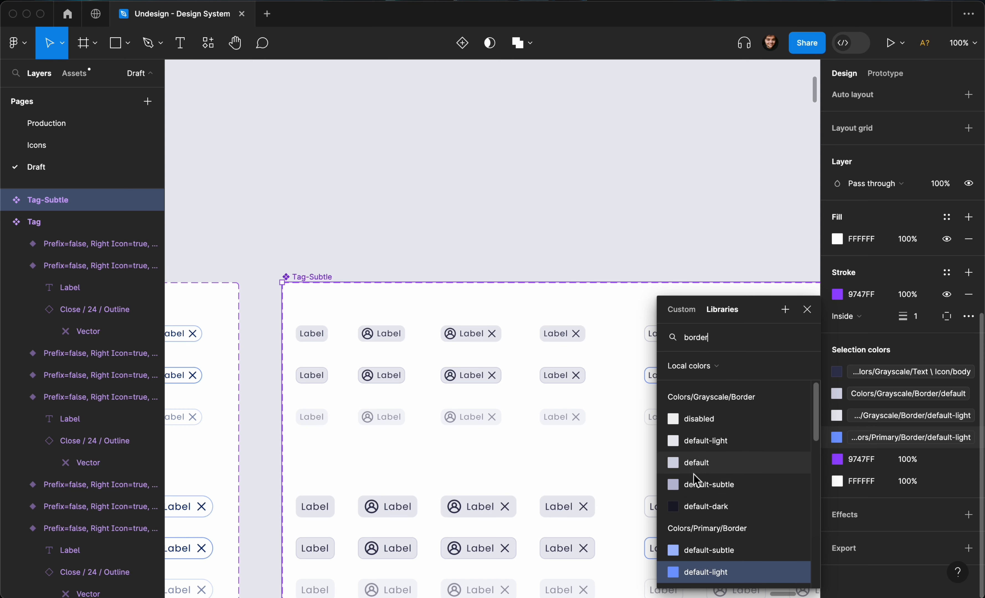
click(697, 486)
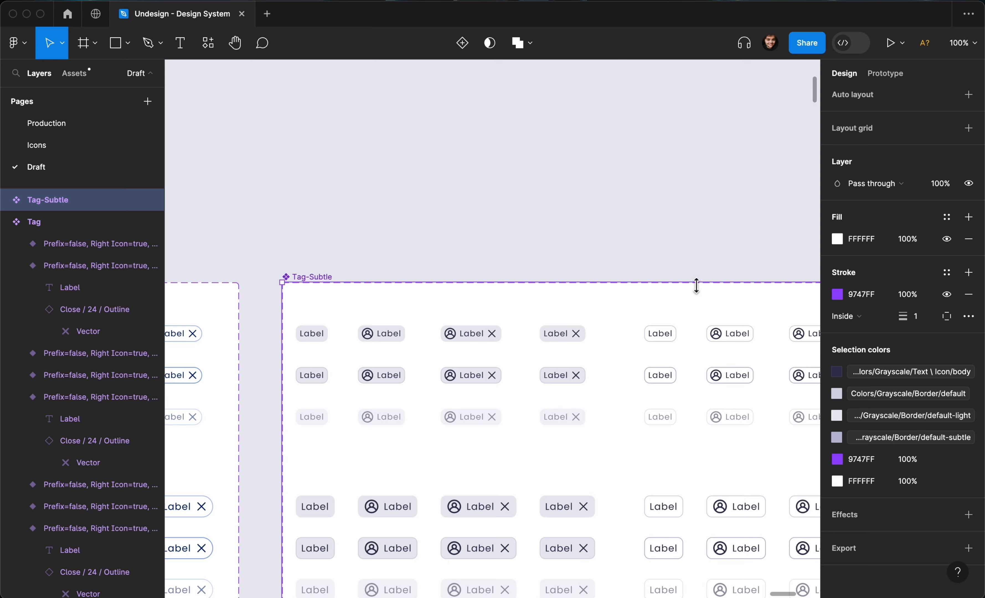
- Deselect Tag-Subtle and zoom out to locate the standalone test Tag instance
click(699, 268)
scroll(699, 268, down, 5)
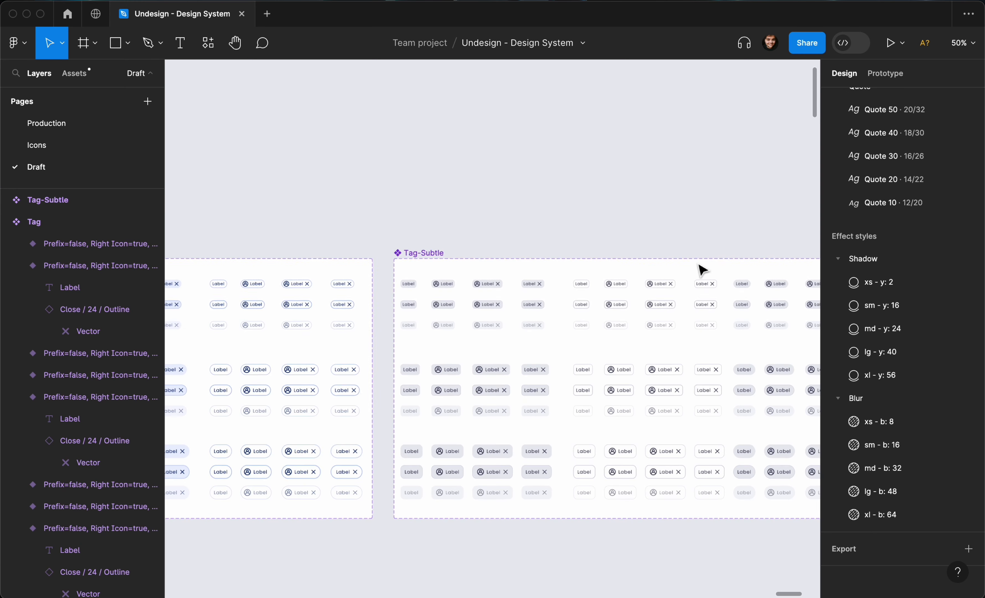
scroll(700, 269, down, 3)
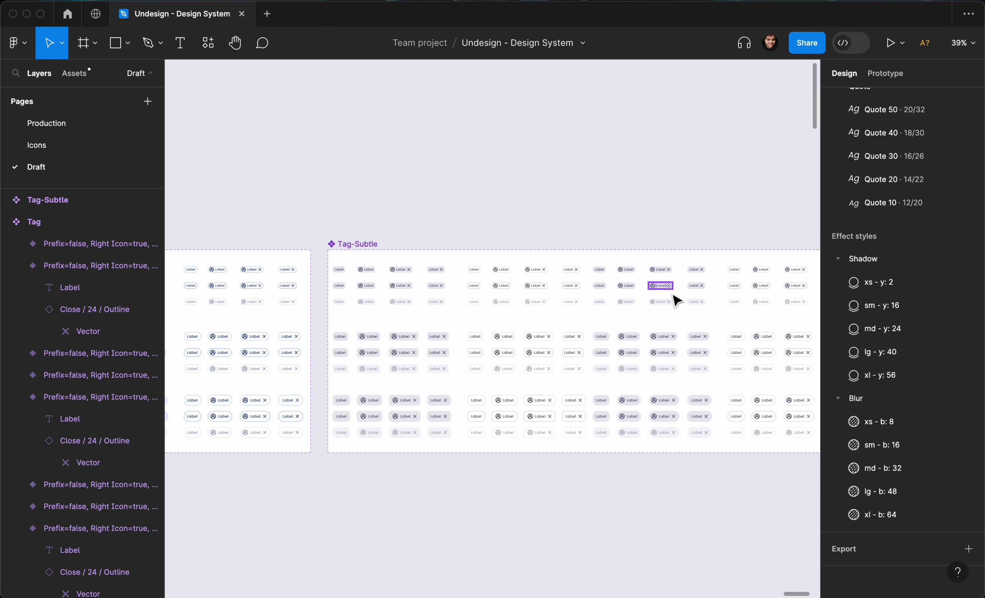
scroll(677, 300, down, 3)
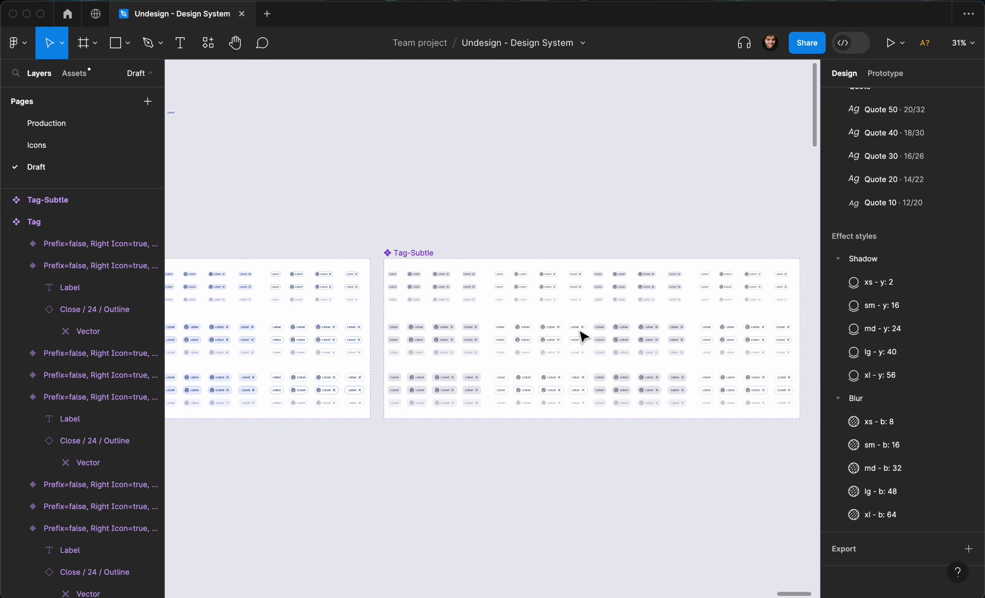
scroll(413, 255, left, 5)
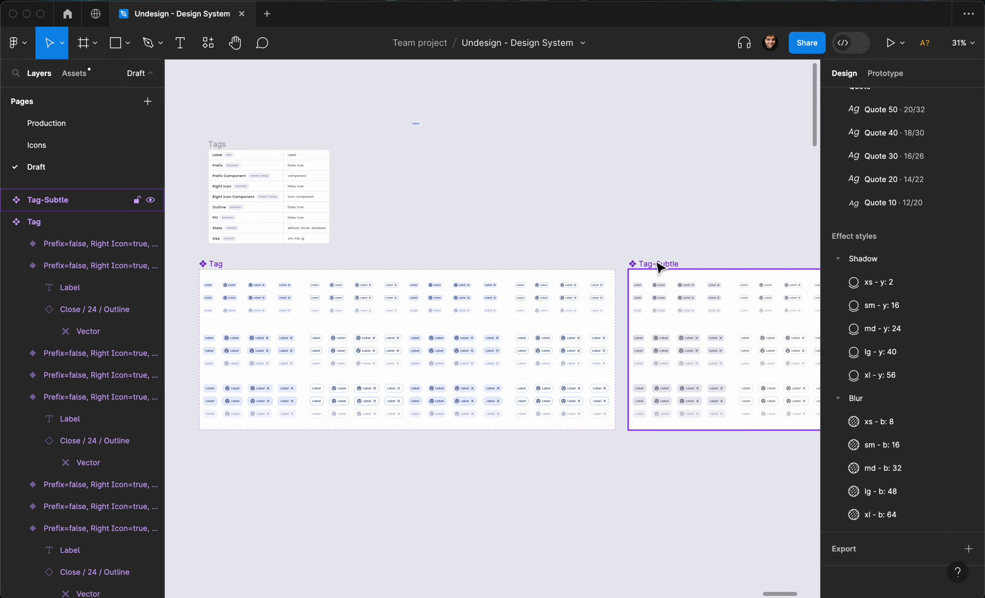
scroll(430, 172, up, 10)
- Zoom in close around the standalone Tag instance
click(397, 167)
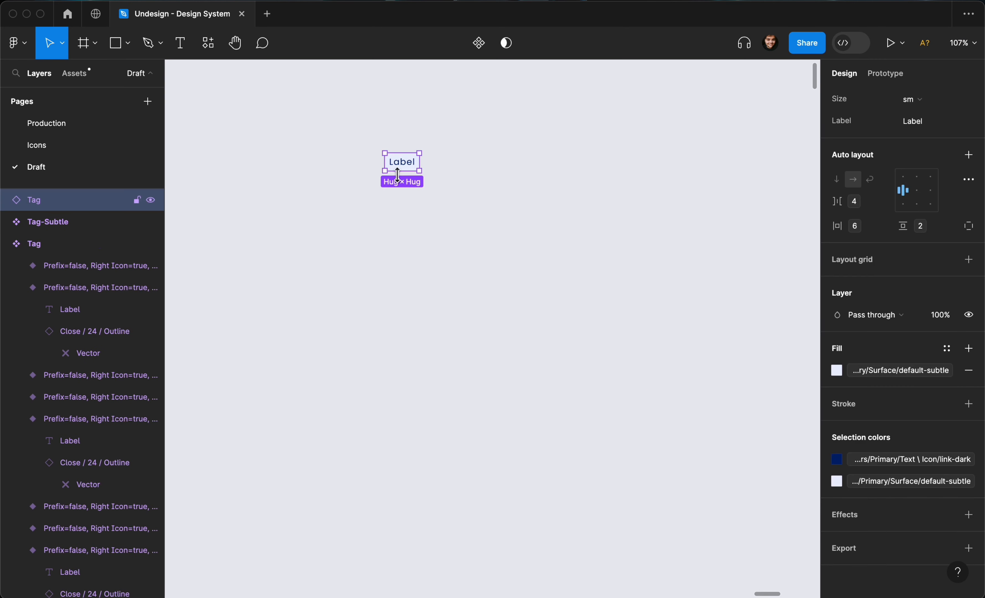
scroll(398, 175, left, 1)
scroll(398, 172, down, 3)
scroll(397, 173, left, 3)
scroll(398, 173, up, 4)
scroll(398, 173, right, 4)
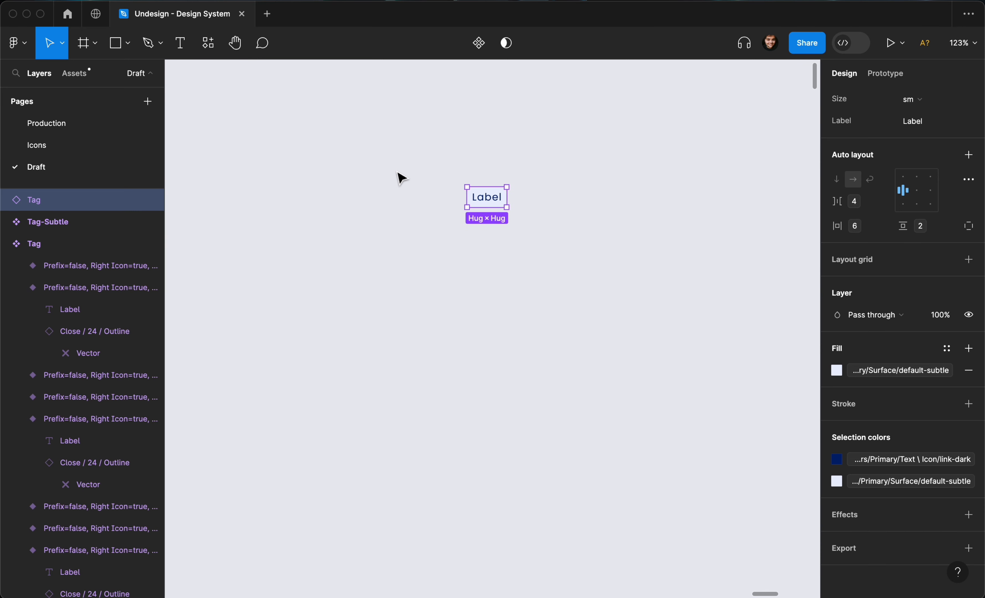
scroll(402, 177, up, 2)
click(441, 180)
- Draw Frame 84 around the tag and centre the tag in it both ways
key(f)
drag(450, 153, 676, 278)
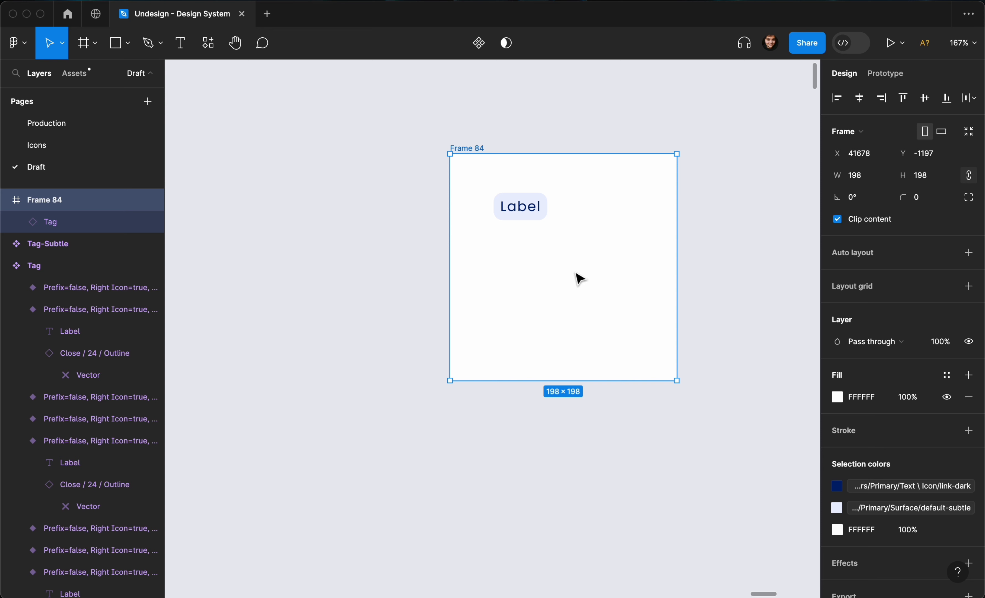
click(533, 219)
key(alt+v)
key(alt+h)
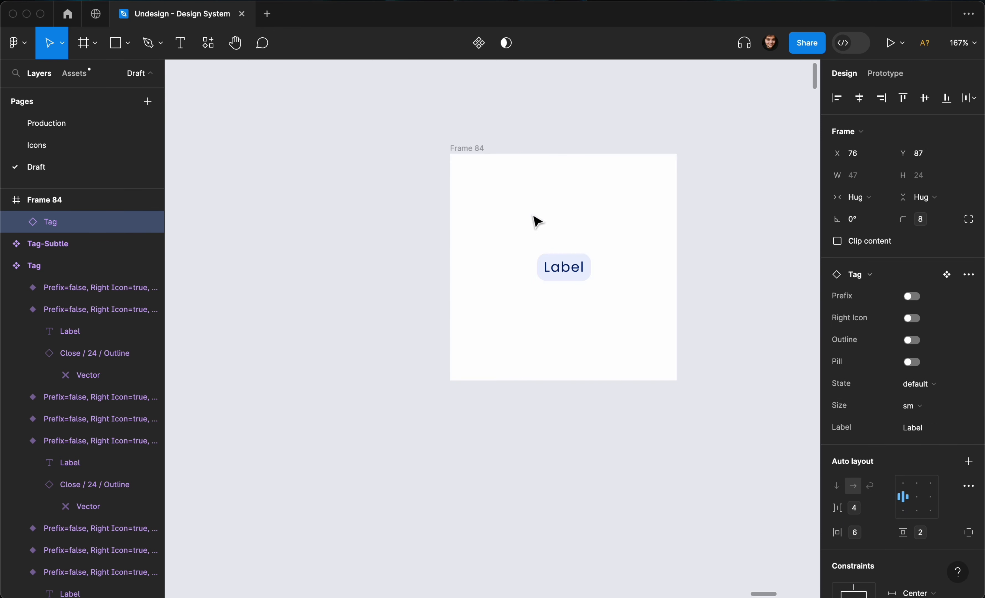
scroll(572, 238, up, 5)
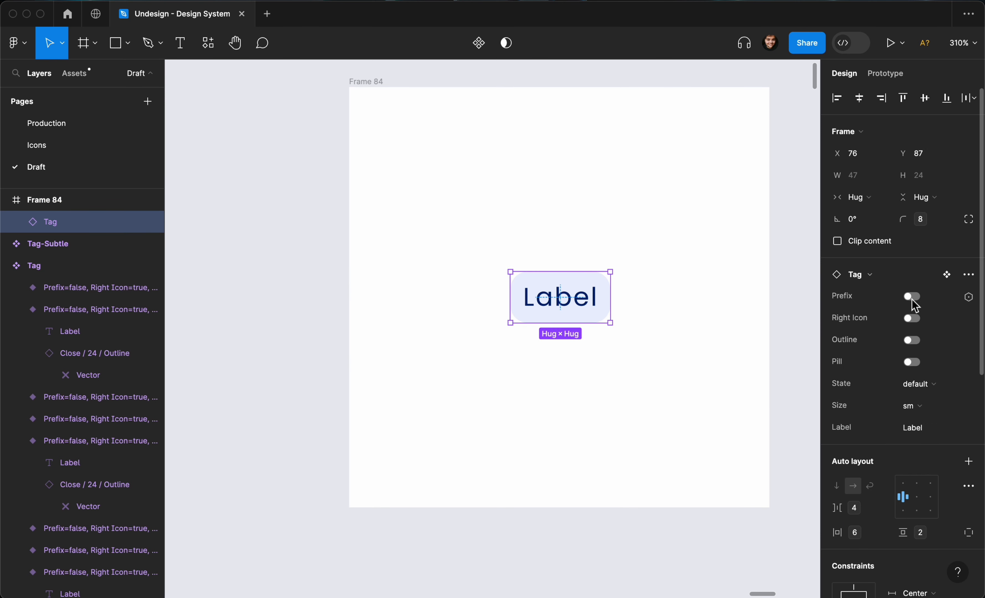
- Turn the Prefix icon off and switch Outline and Pill on
click(912, 297)
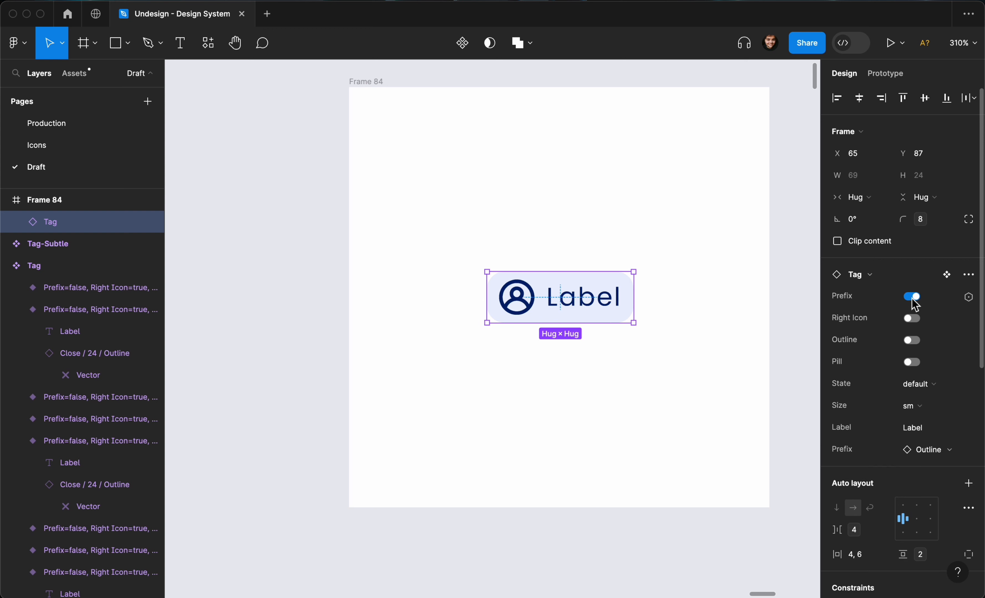
click(913, 319)
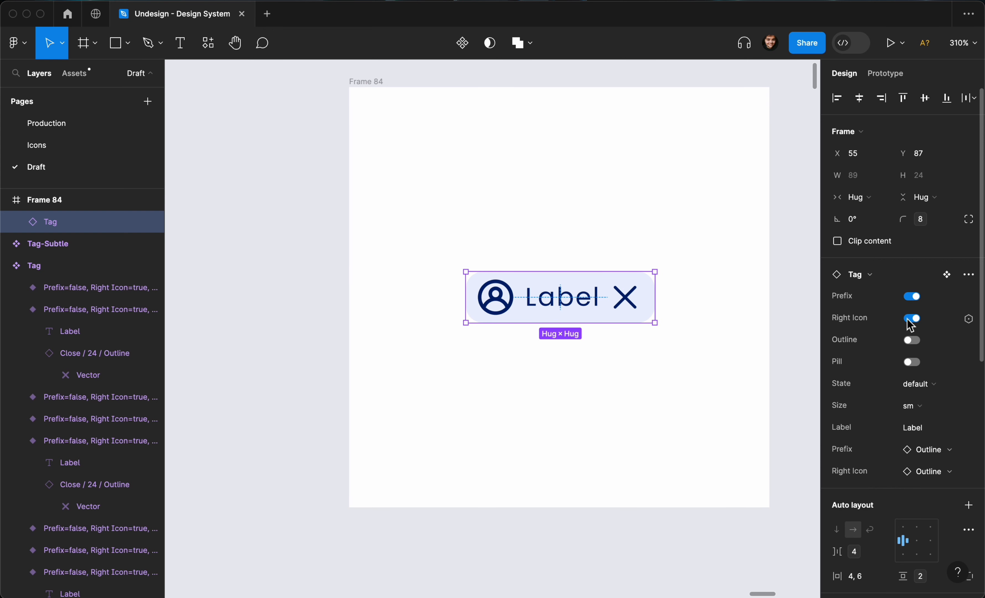
click(912, 297)
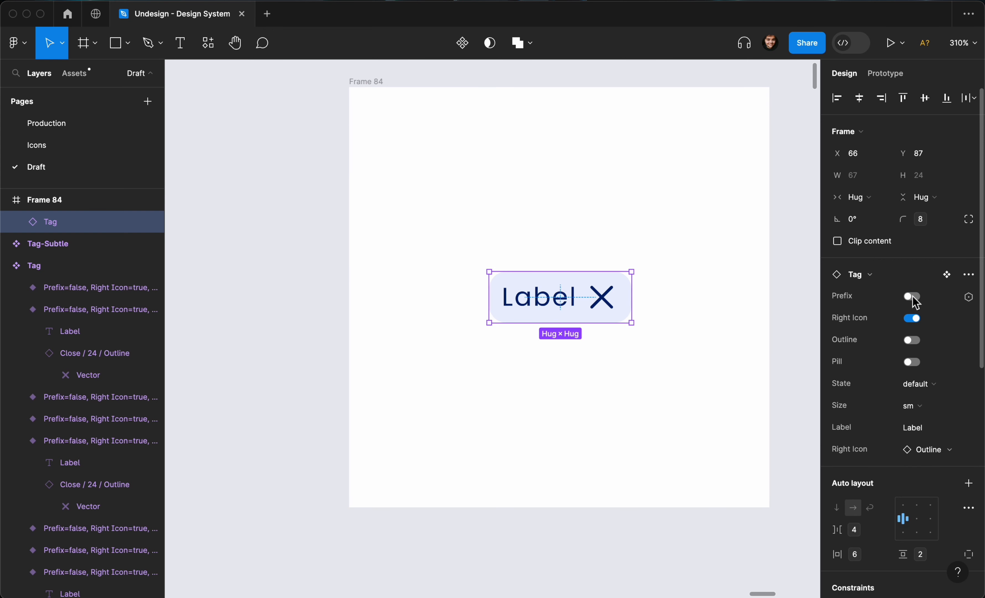
click(913, 341)
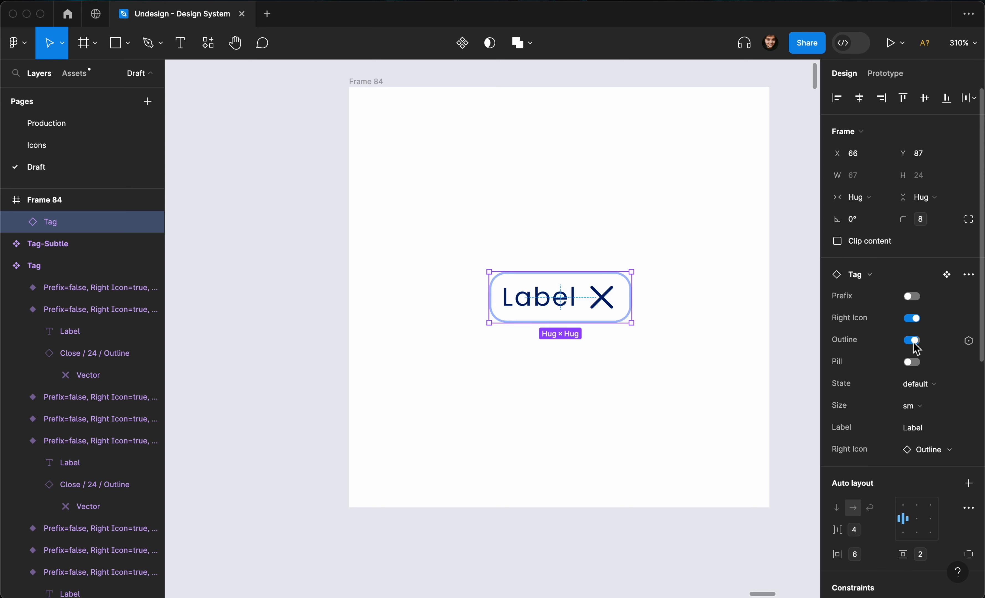
click(913, 362)
- Set the tag's State to disabled and its Size to md
click(916, 384)
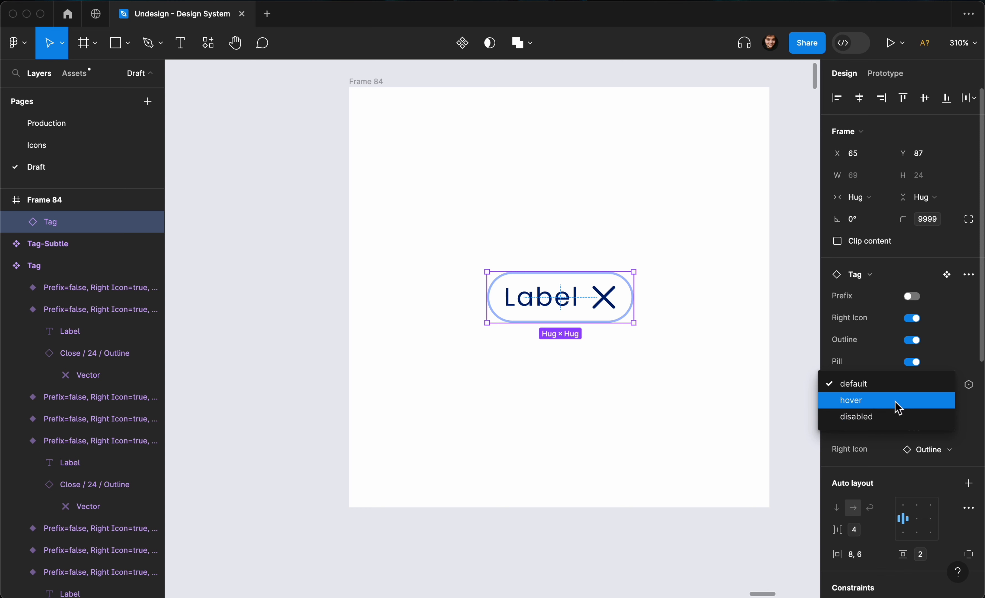
click(899, 407)
click(920, 386)
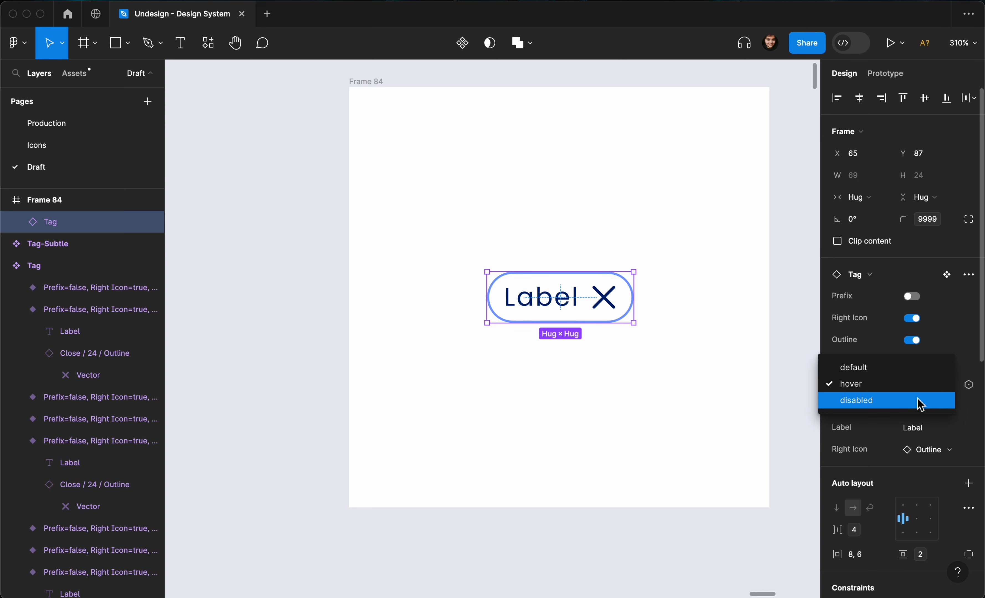
click(920, 404)
click(919, 406)
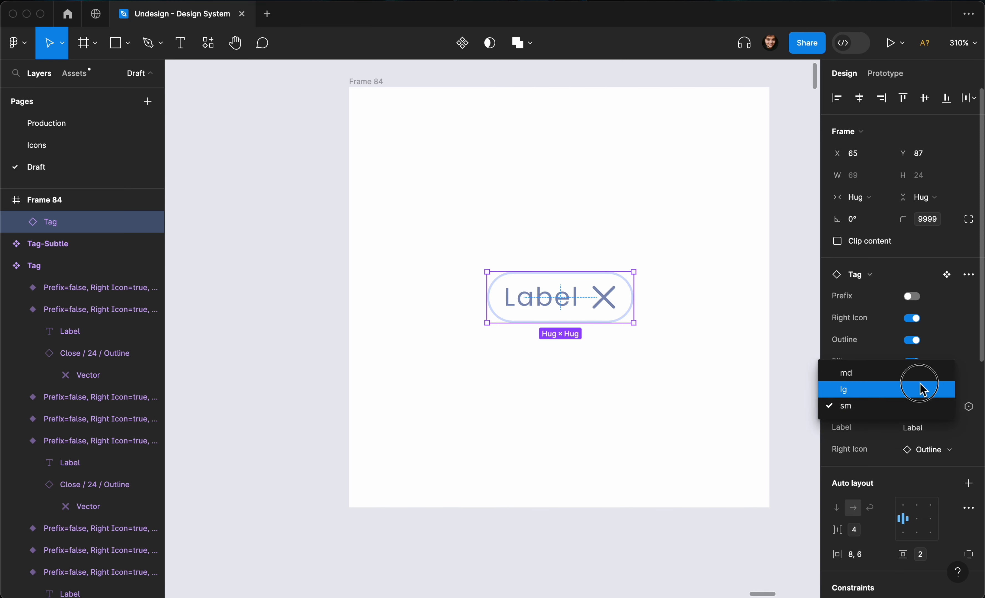
click(921, 389)
click(927, 406)
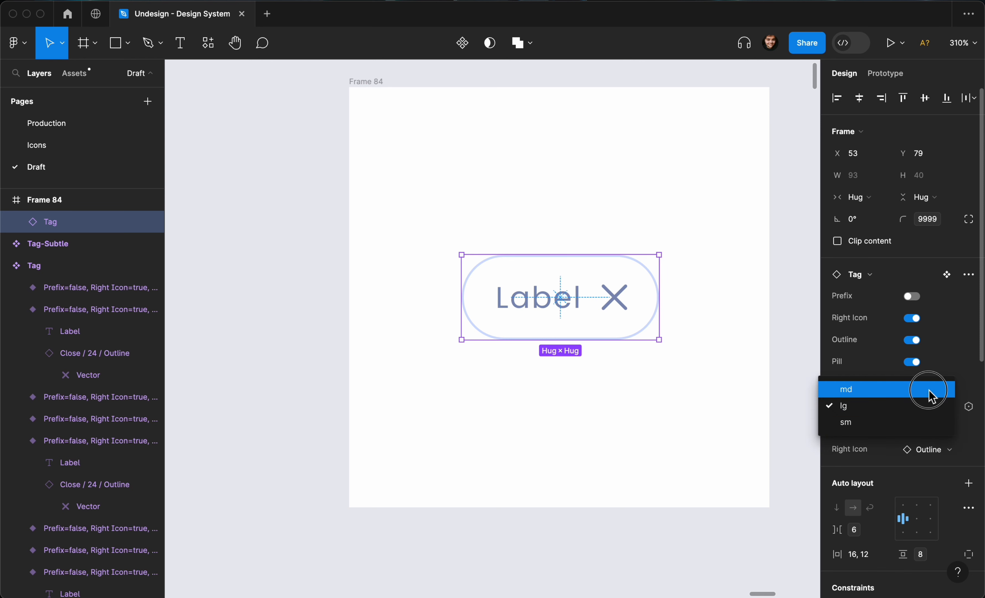
click(930, 393)
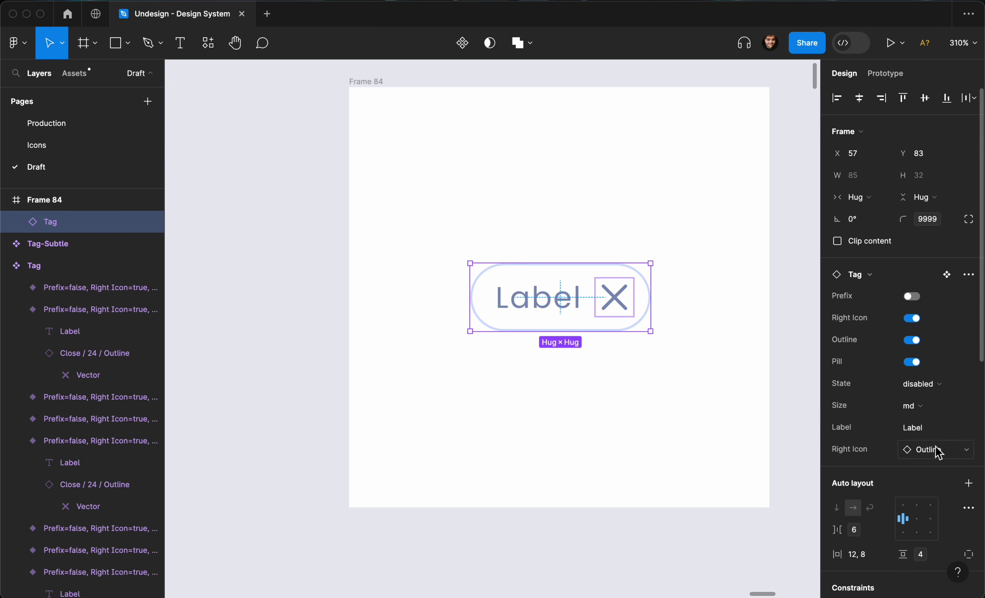
- Turn the right close icon off and swap the instance to Tag-Subtle
click(913, 318)
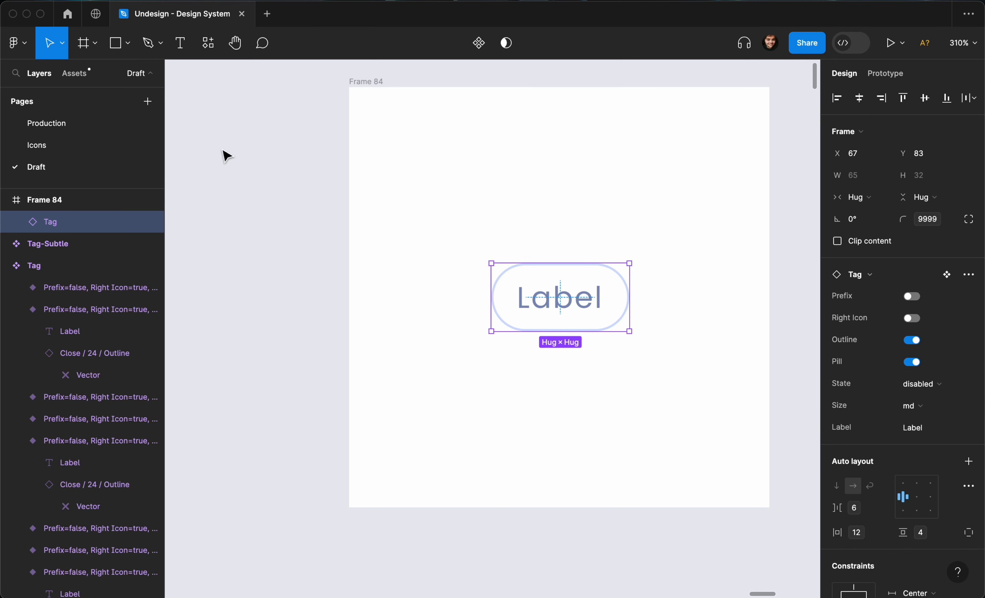
click(882, 281)
text(tag-sub)
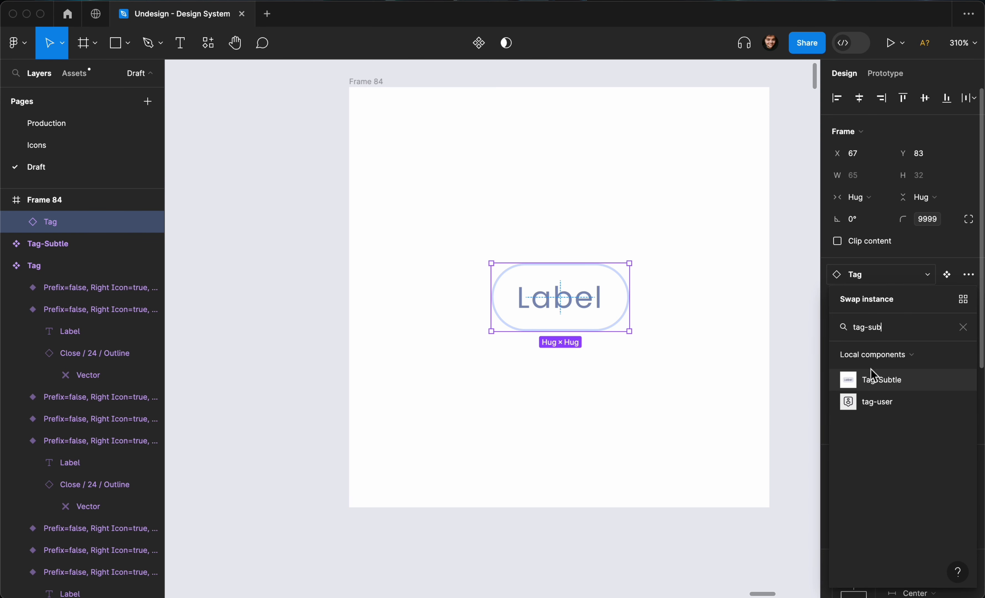
click(873, 379)
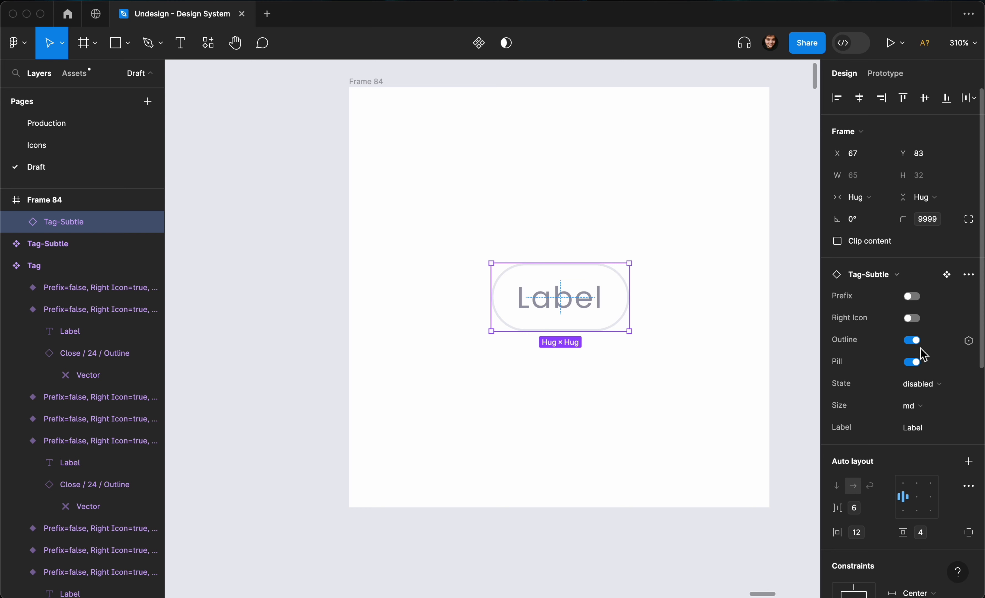
- Turn the close and user icons back on and return State to default
click(911, 318)
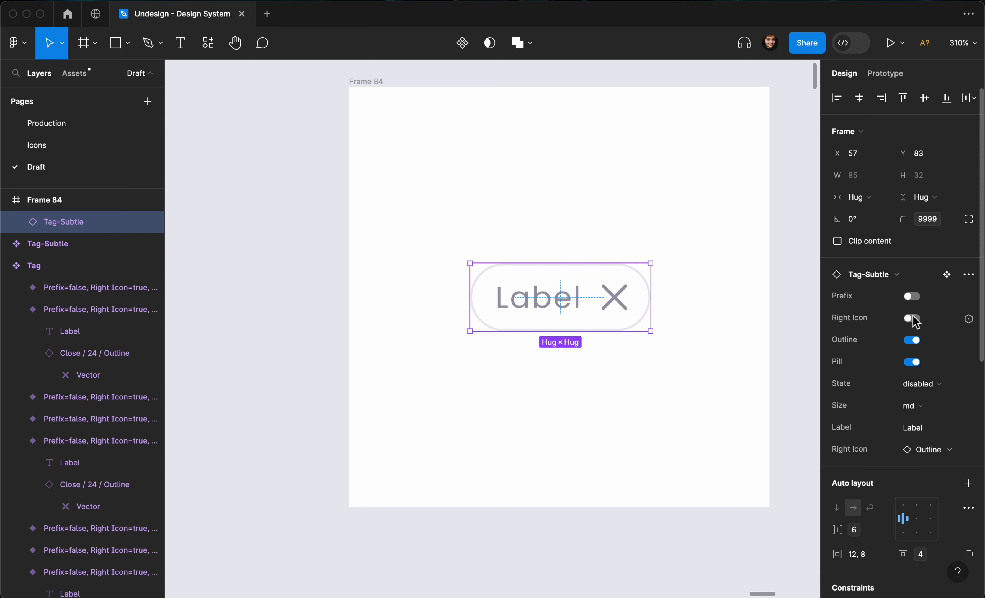
click(914, 297)
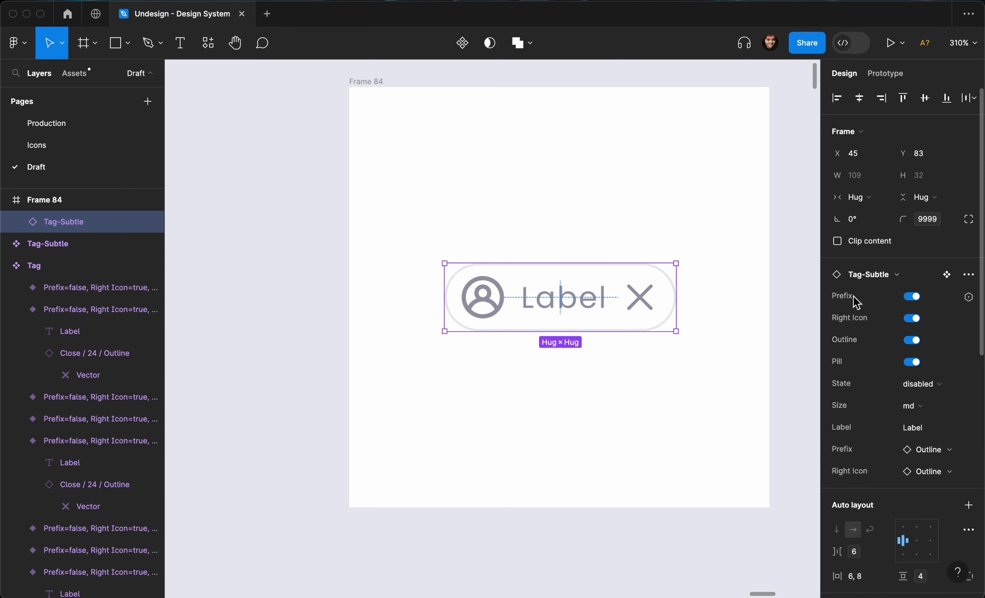
click(924, 384)
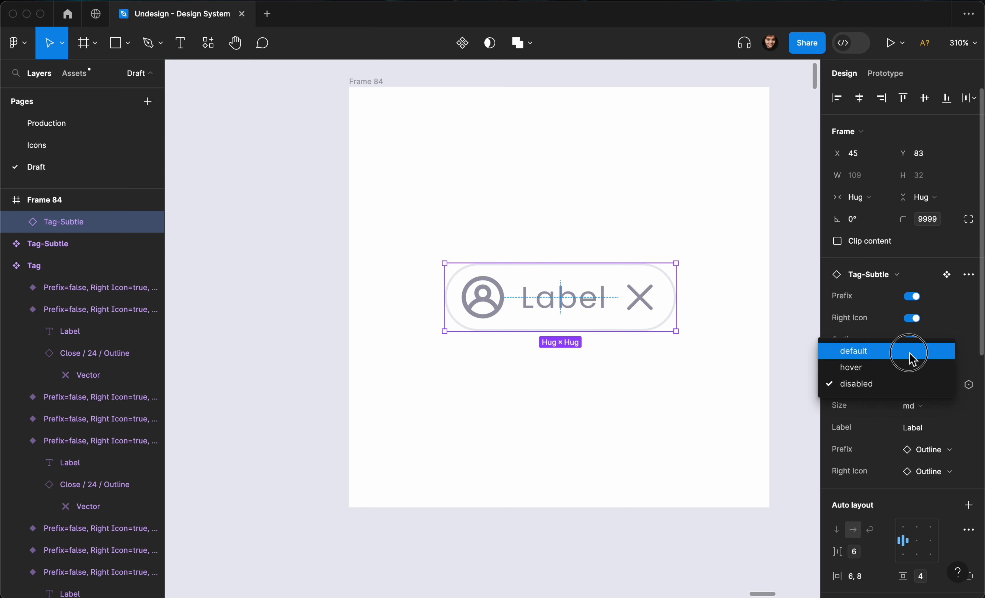
click(913, 351)
- Try Size lg and sm, briefly hiding and restoring the user icon
click(912, 419)
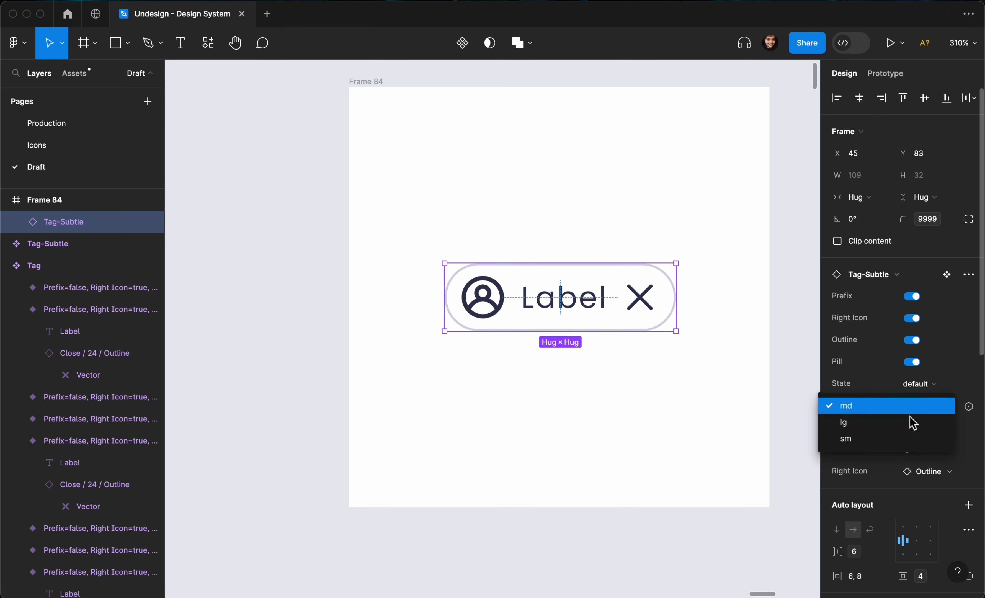
click(912, 423)
click(933, 414)
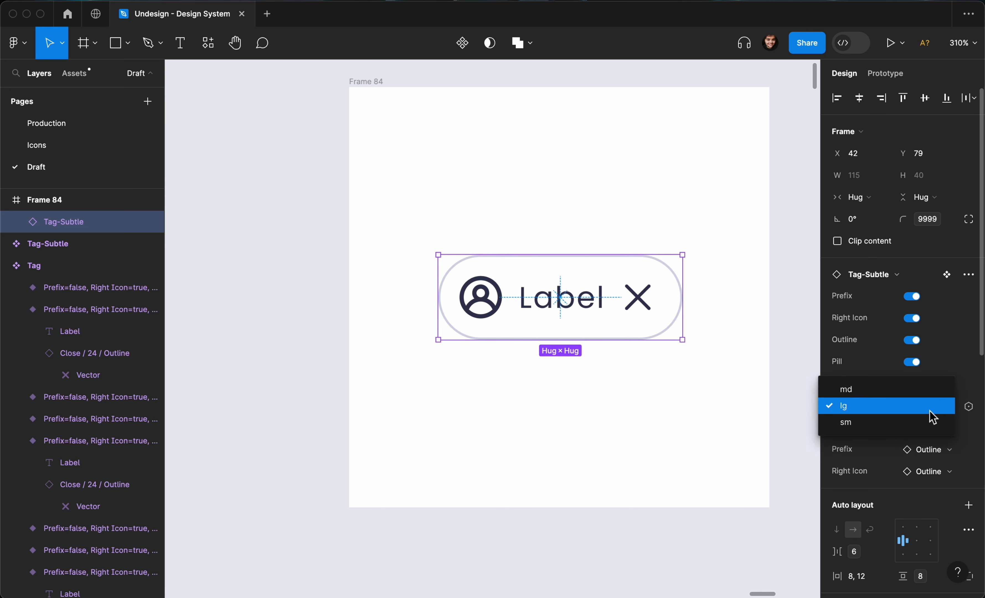
click(922, 428)
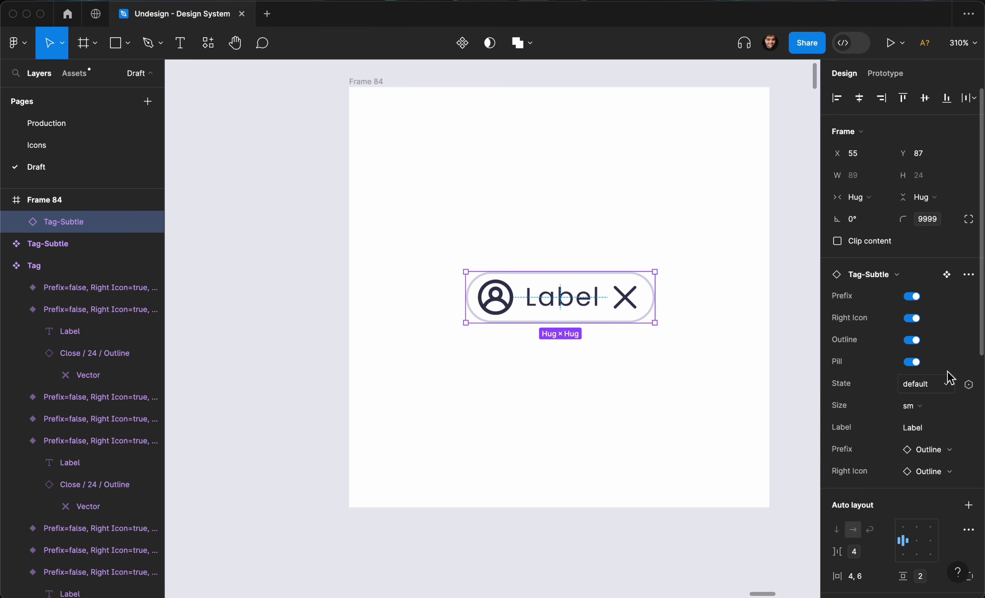
click(912, 296)
click(913, 297)
- Reselect the Tag-Subtle instance and settle its Size on md
click(753, 320)
click(607, 306)
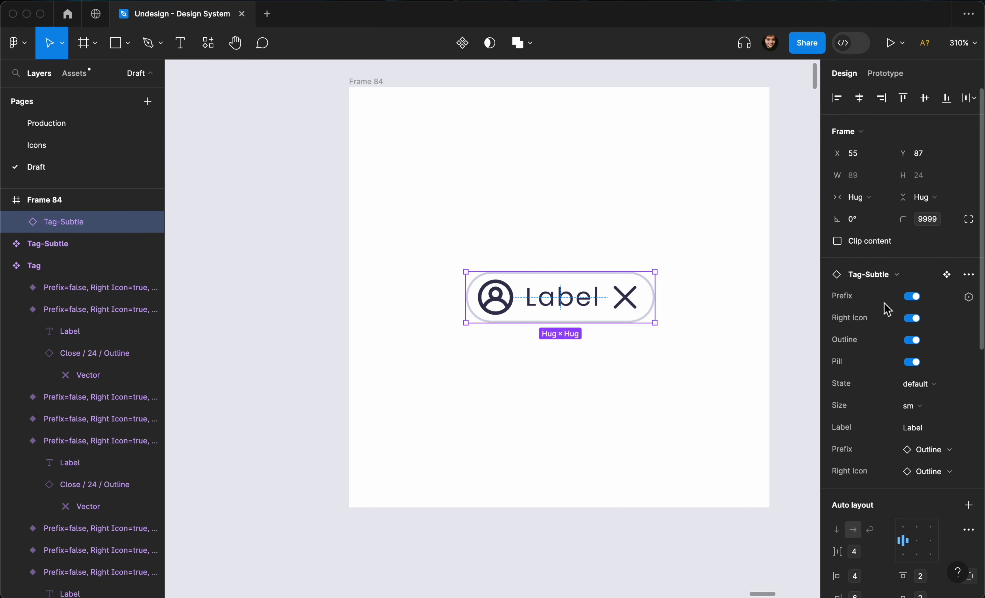
click(912, 405)
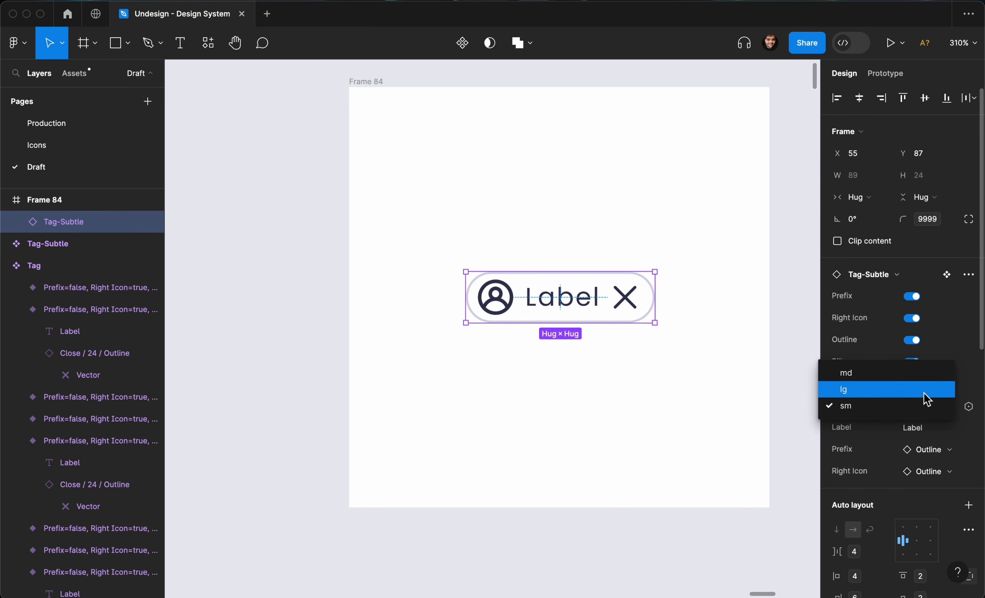
click(924, 388)
click(926, 410)
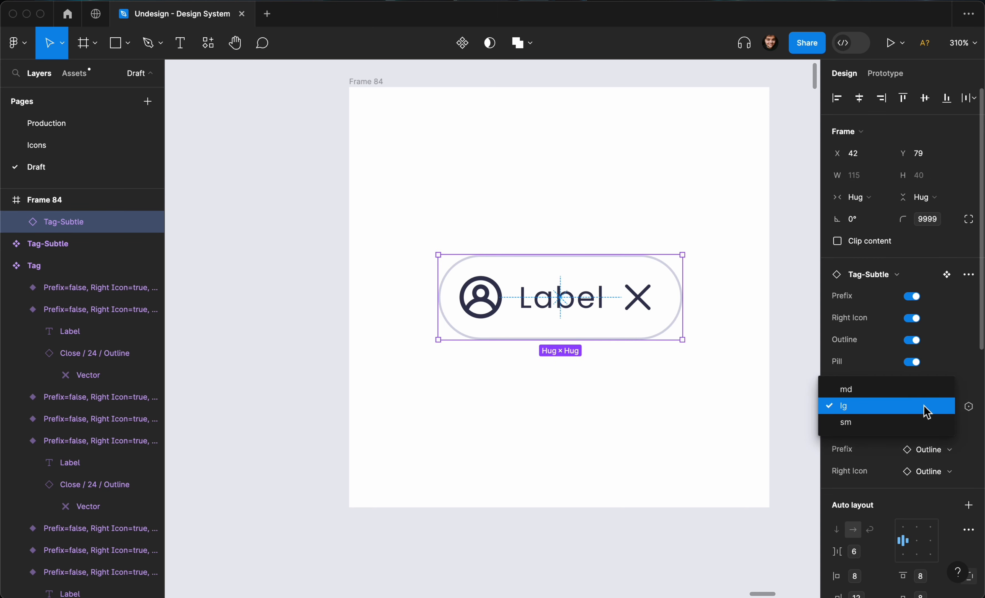
click(931, 390)
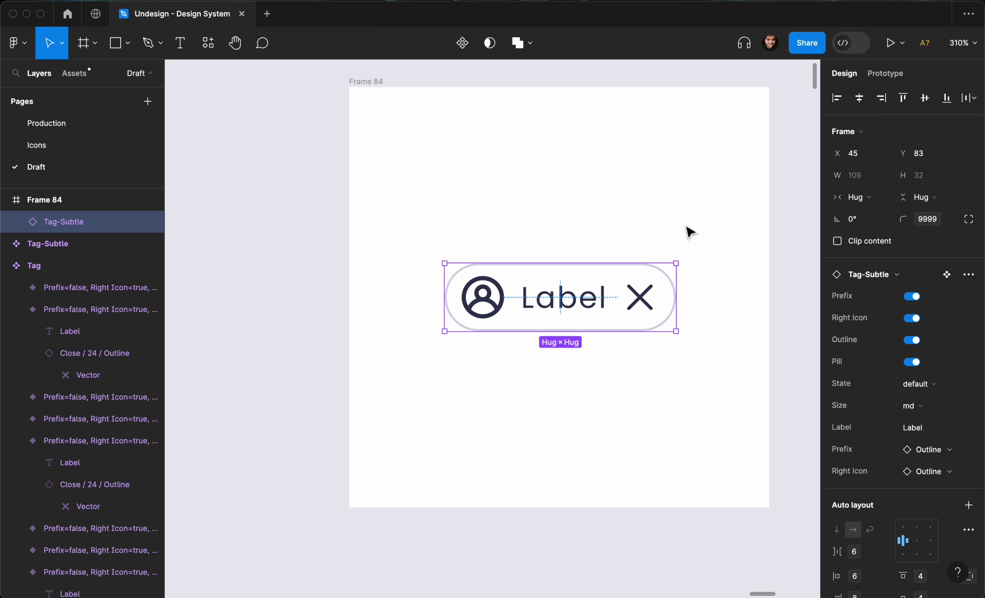
scroll(686, 227, down, 2)
scroll(687, 226, right, 1)
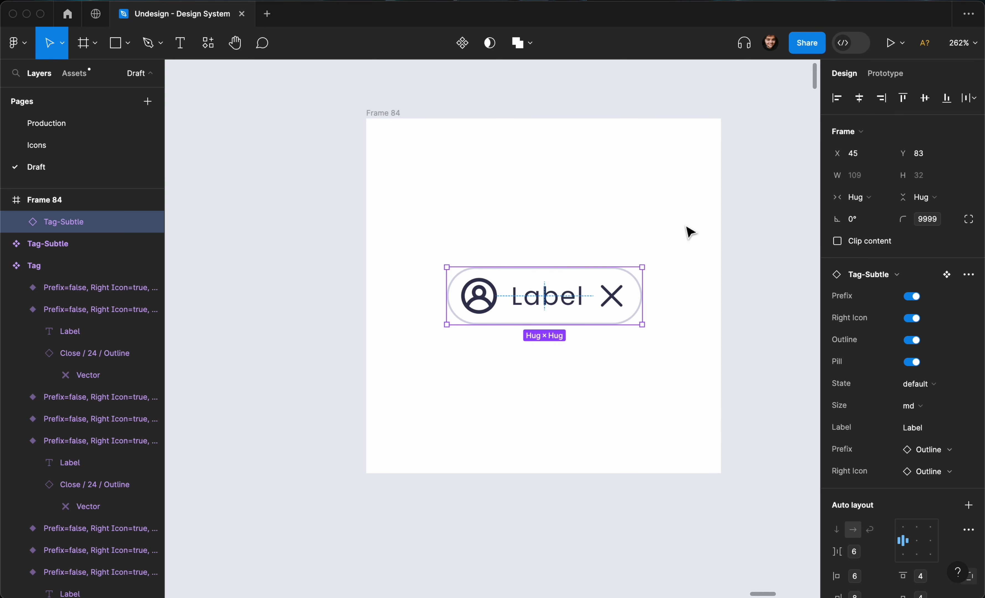